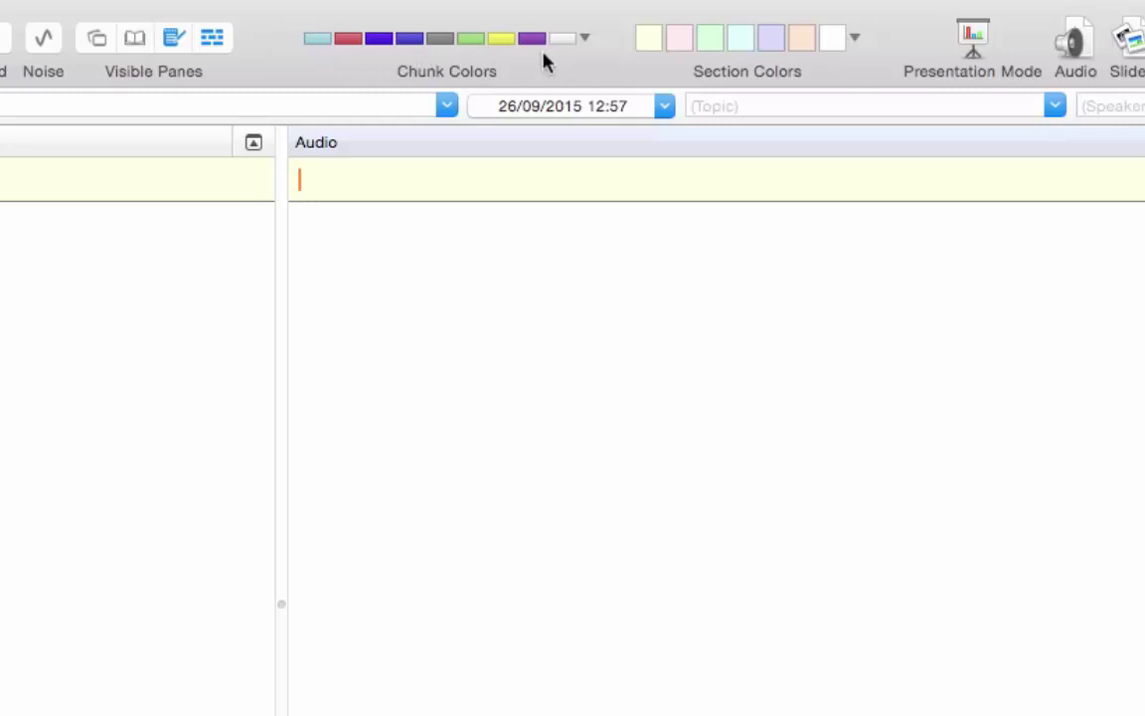
# Step: Add an orange chunk color to the end of the chunk color palette
pyautogui.click(585, 40)
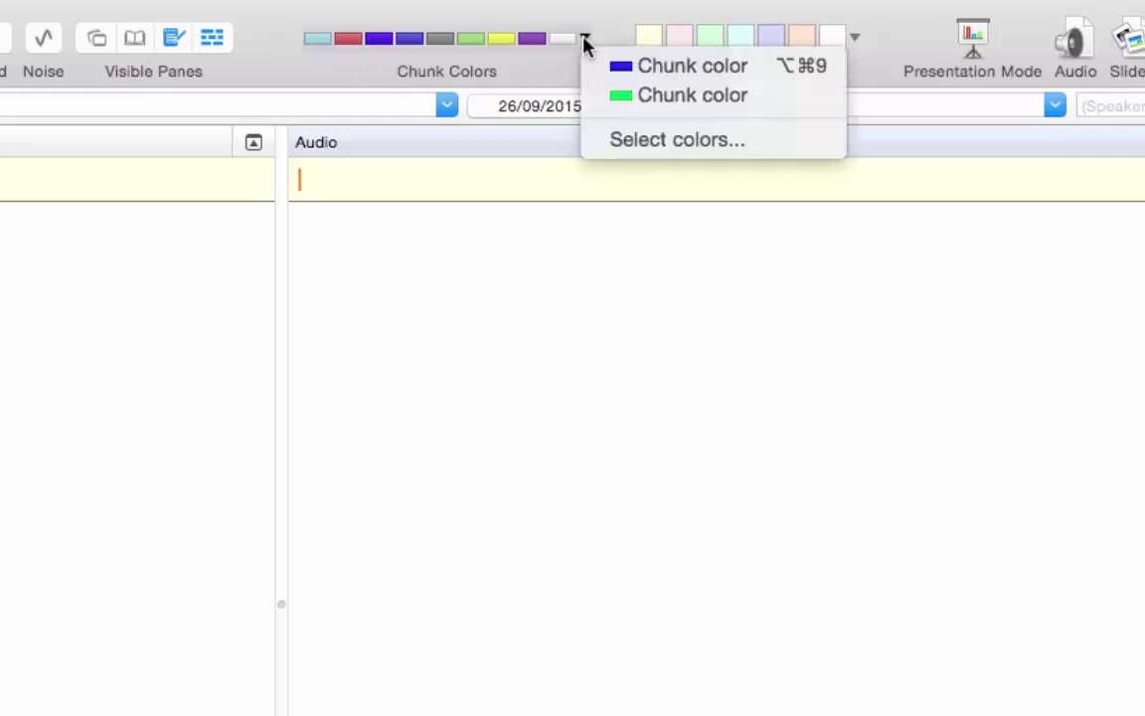
pyautogui.click(659, 139)
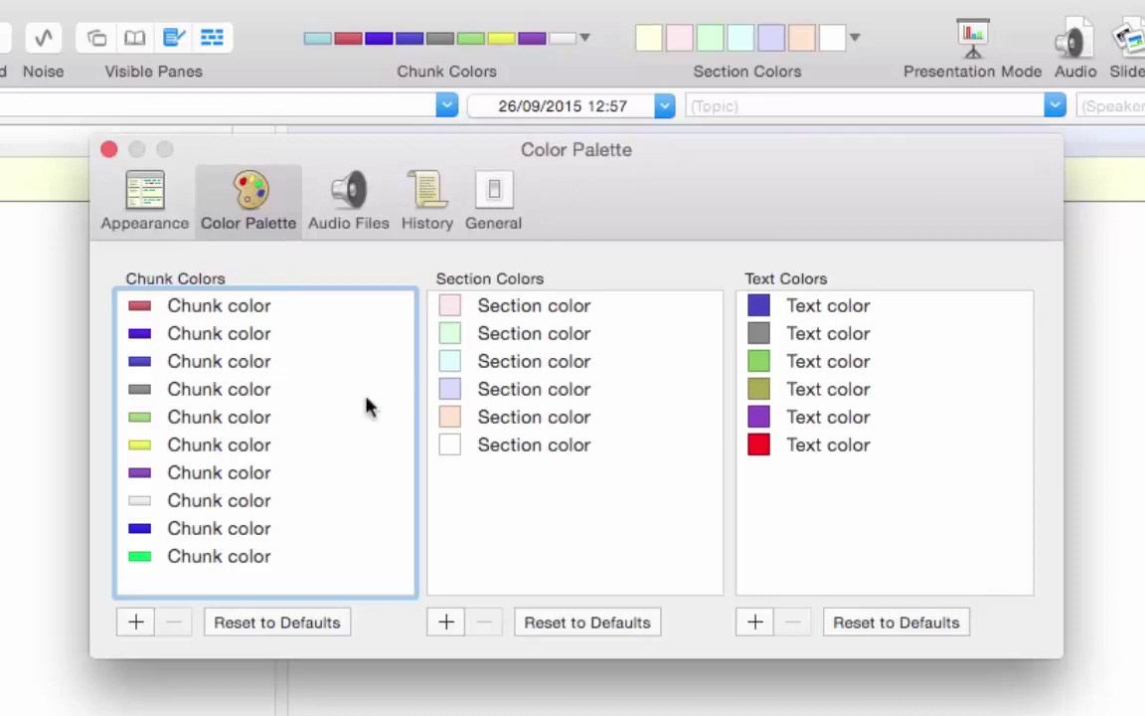
pyautogui.click(134, 621)
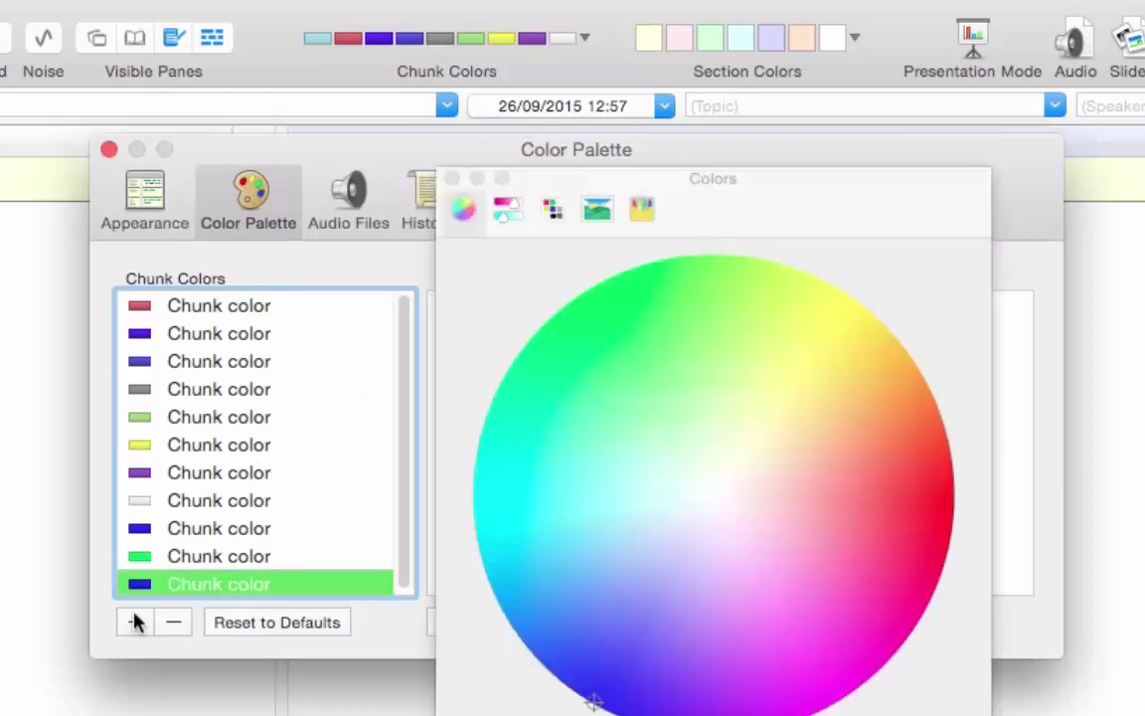
pyautogui.click(715, 509)
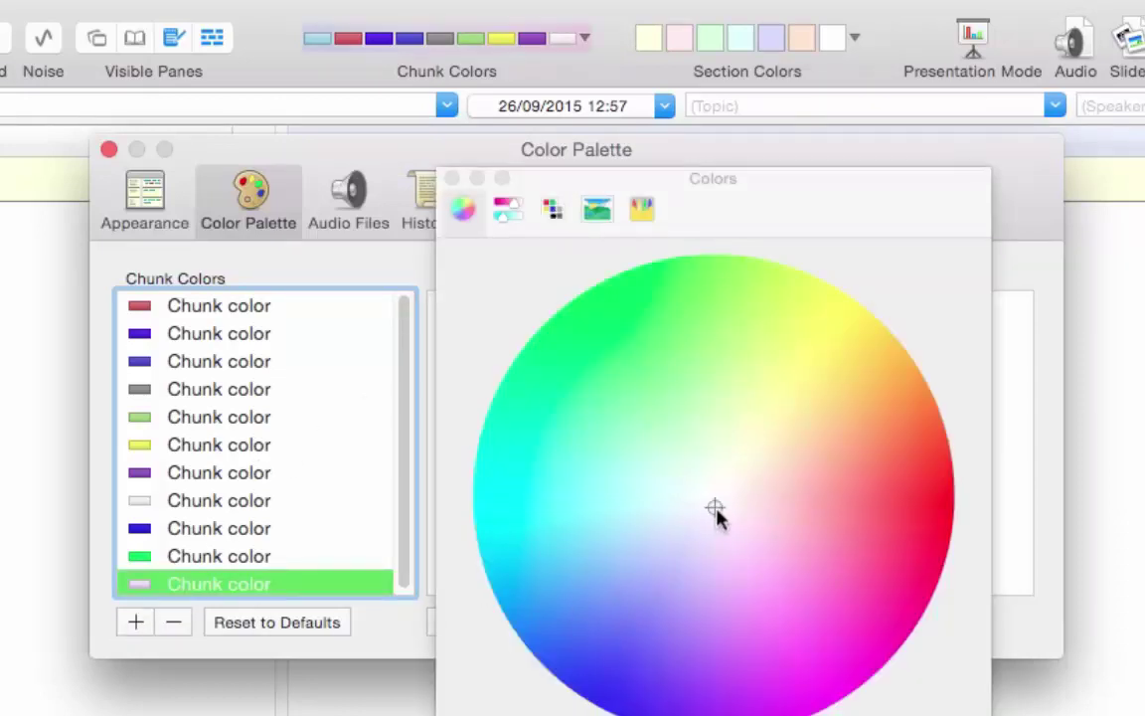
pyautogui.click(872, 370)
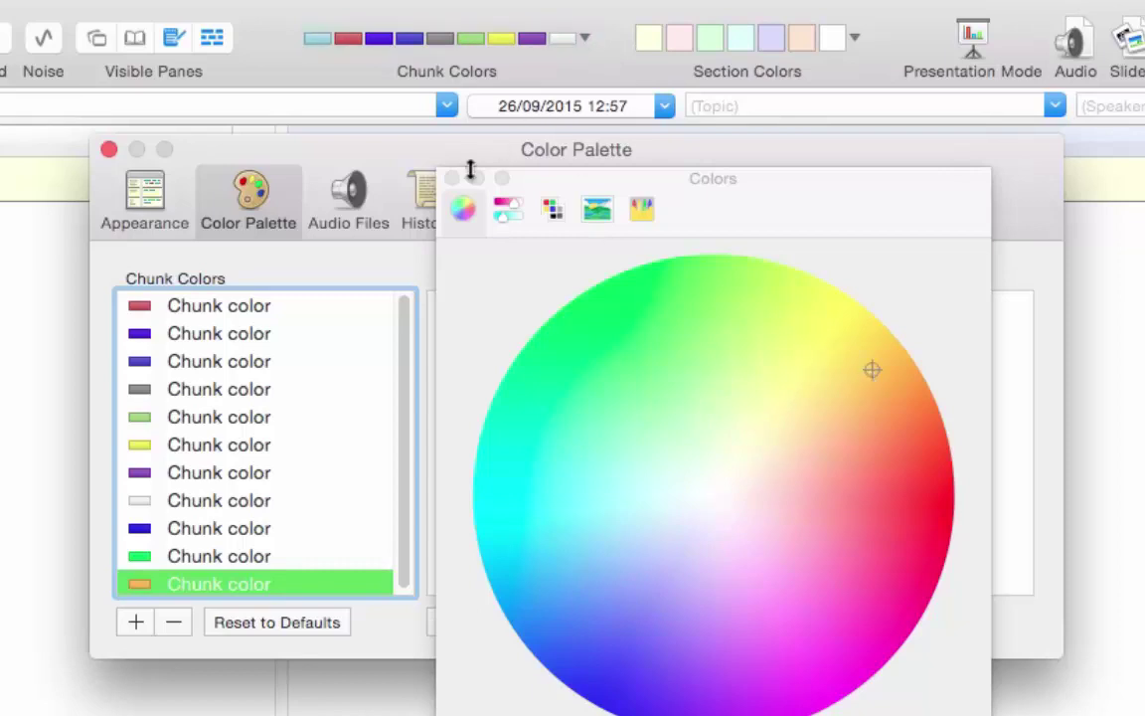
pyautogui.click(452, 179)
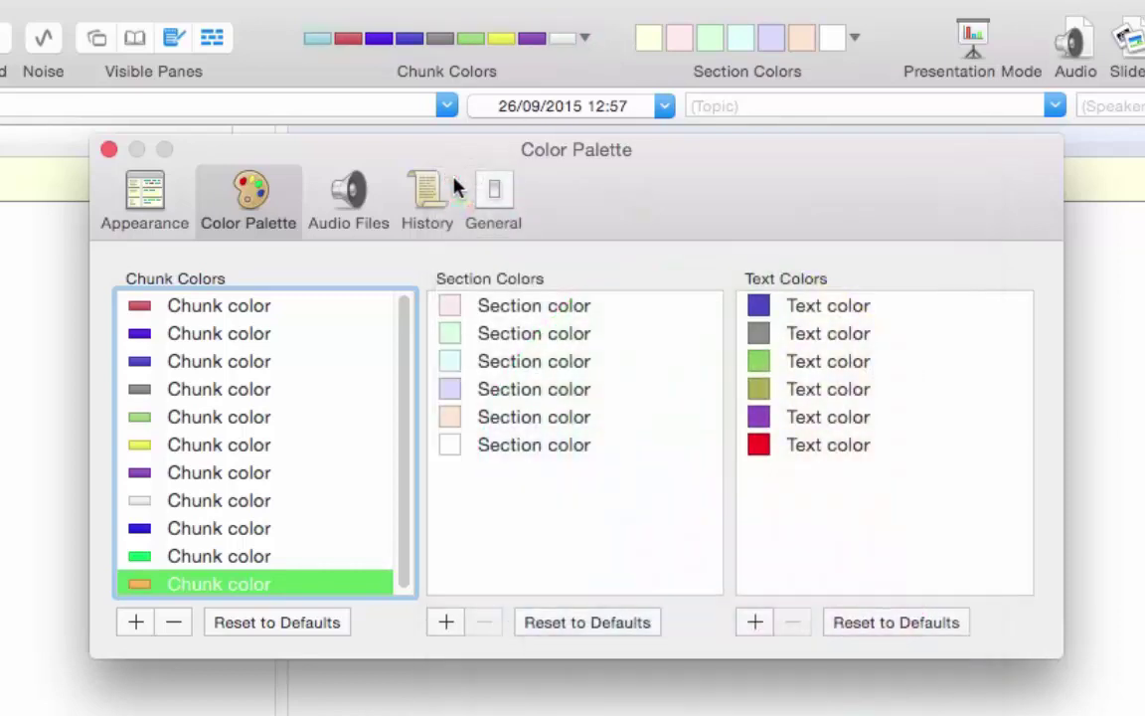
# Step: Remove the blue chunk color above bright green, and reorder the list with bright green third and the lighter blue after purple
pyautogui.click(174, 529)
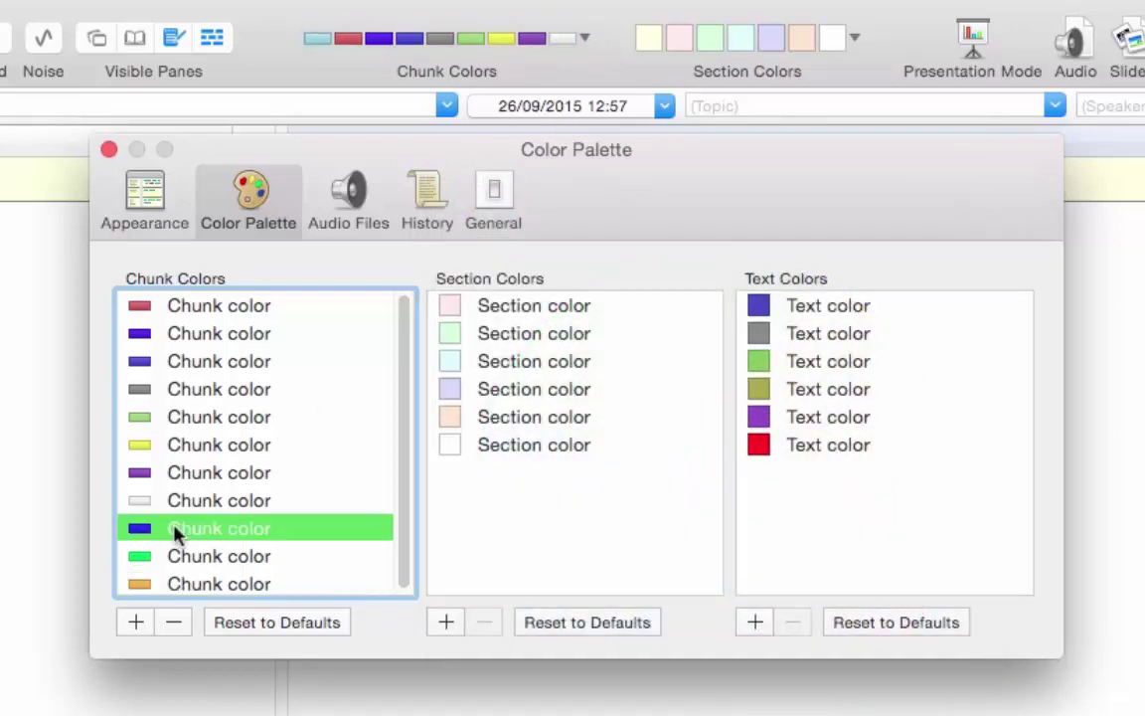
pyautogui.click(174, 623)
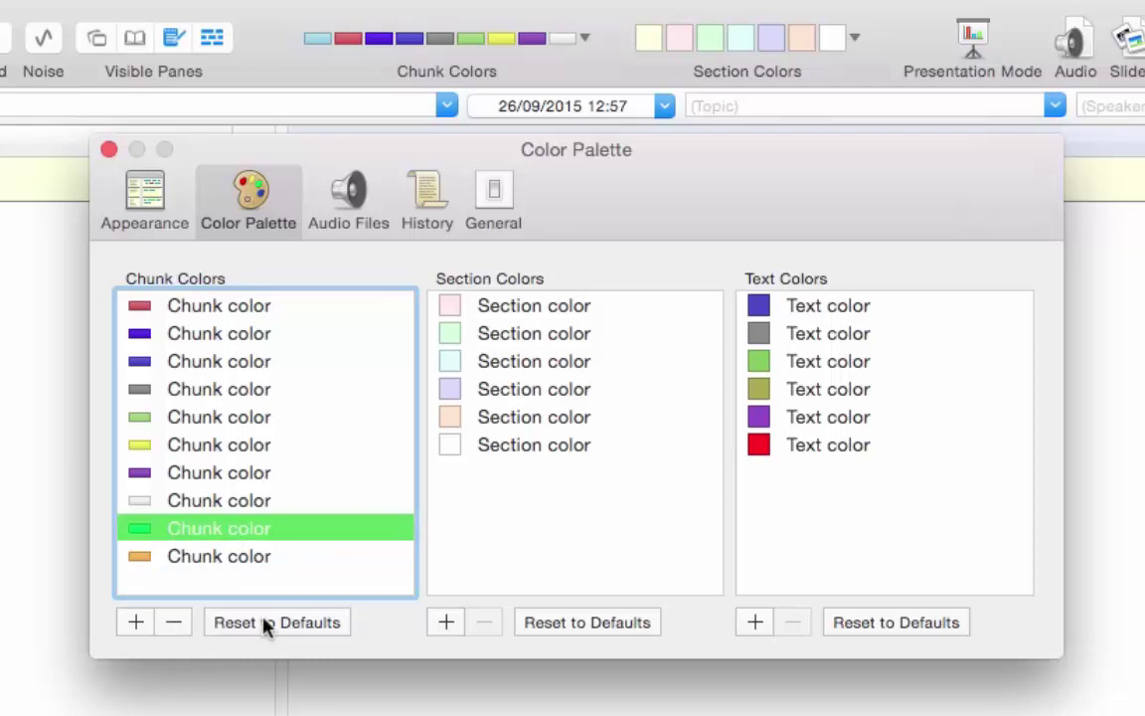
pyautogui.moveTo(185, 535)
pyautogui.mouseDown()
pyautogui.moveTo(177, 366)
pyautogui.moveTo(179, 517)
pyautogui.mouseUp()
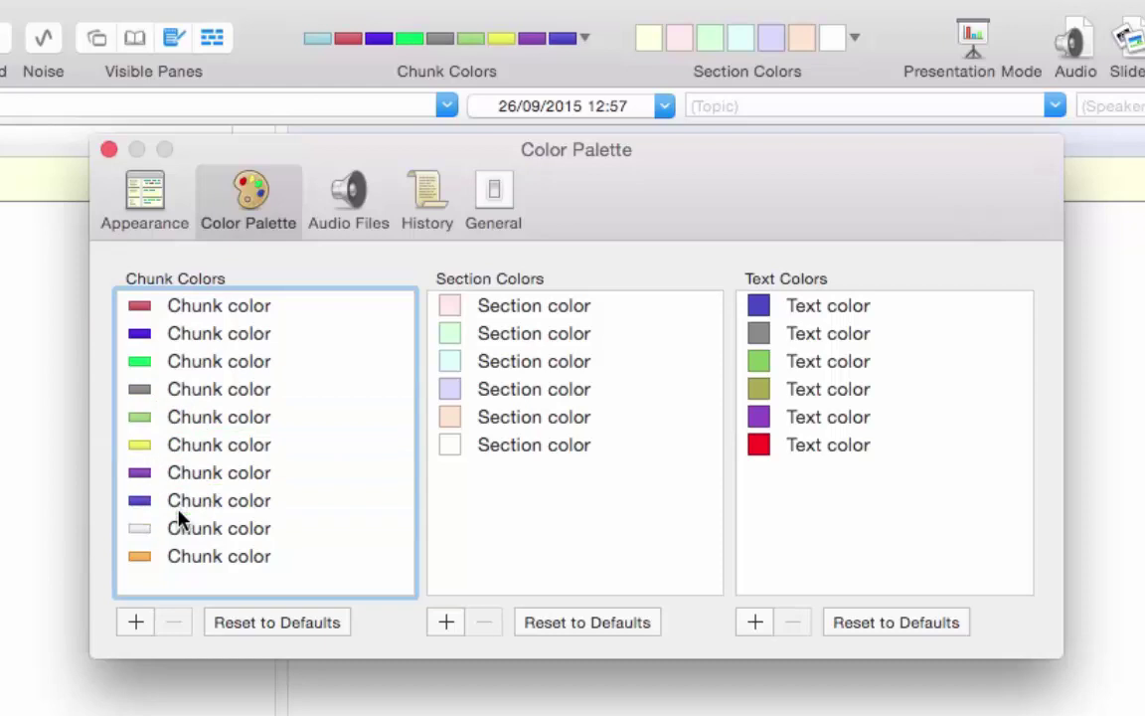
# Step: Add a blue section color to the end of the section color palette
pyautogui.click(545, 318)
pyautogui.click(447, 623)
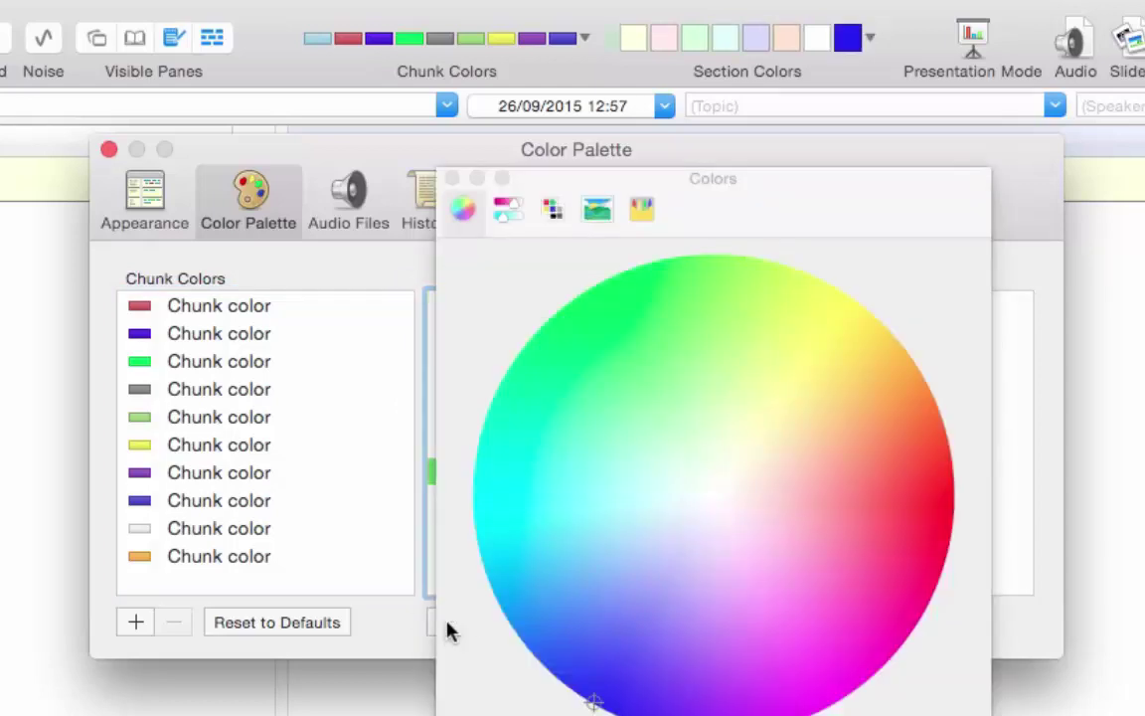
pyautogui.click(453, 178)
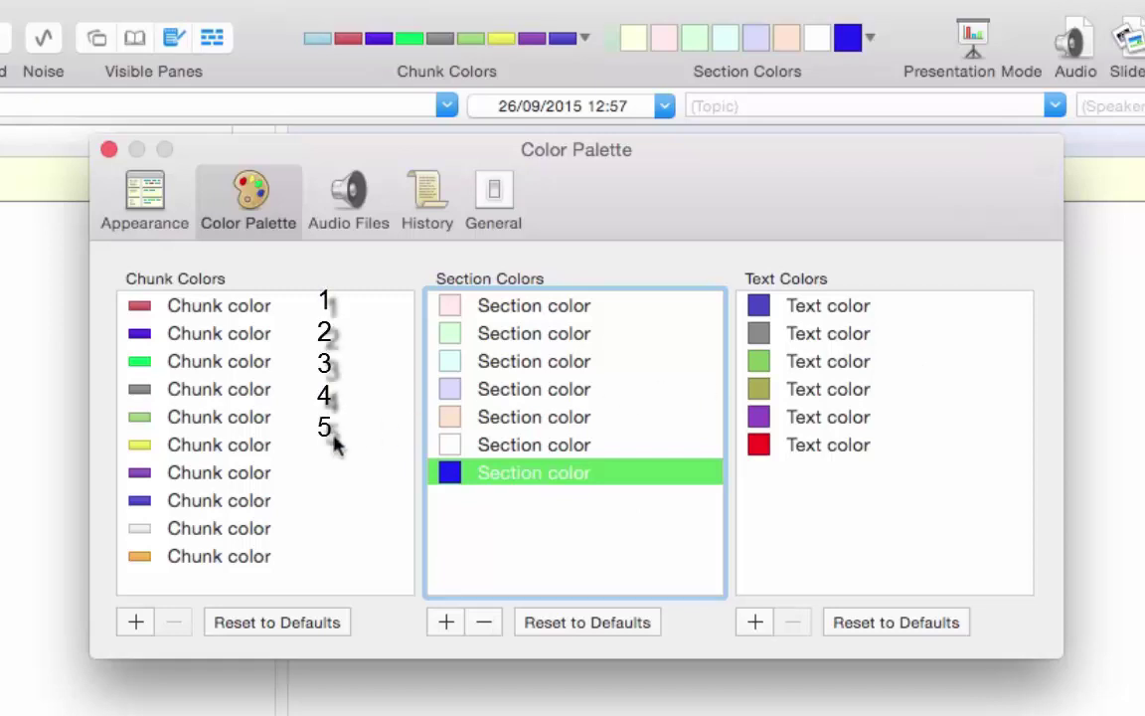
# Step: Examine the order of the first five chunk colors and the first four section colors in the palette
pyautogui.click(204, 311)
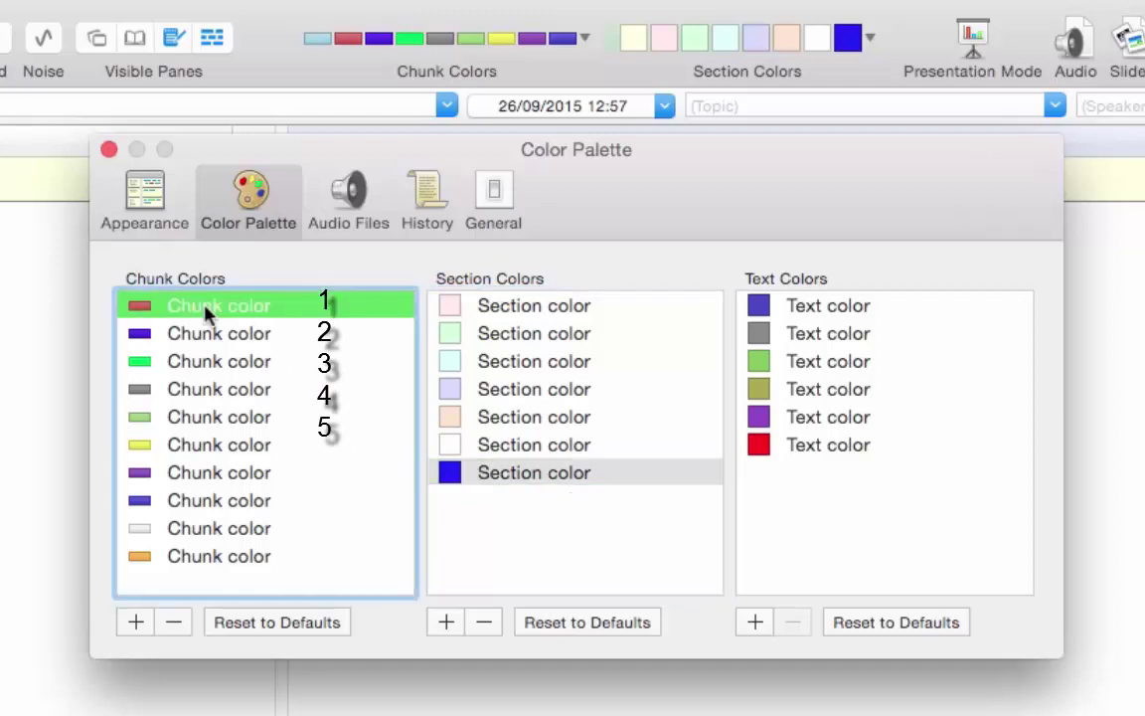
pyautogui.click(193, 419)
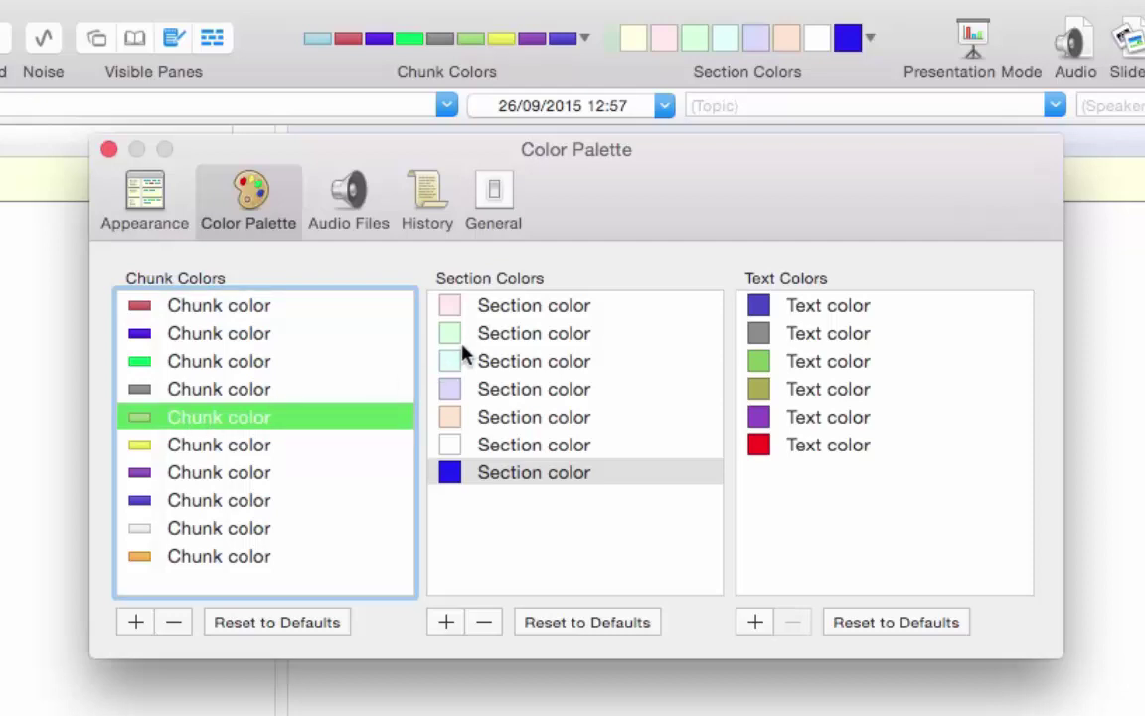
pyautogui.click(500, 309)
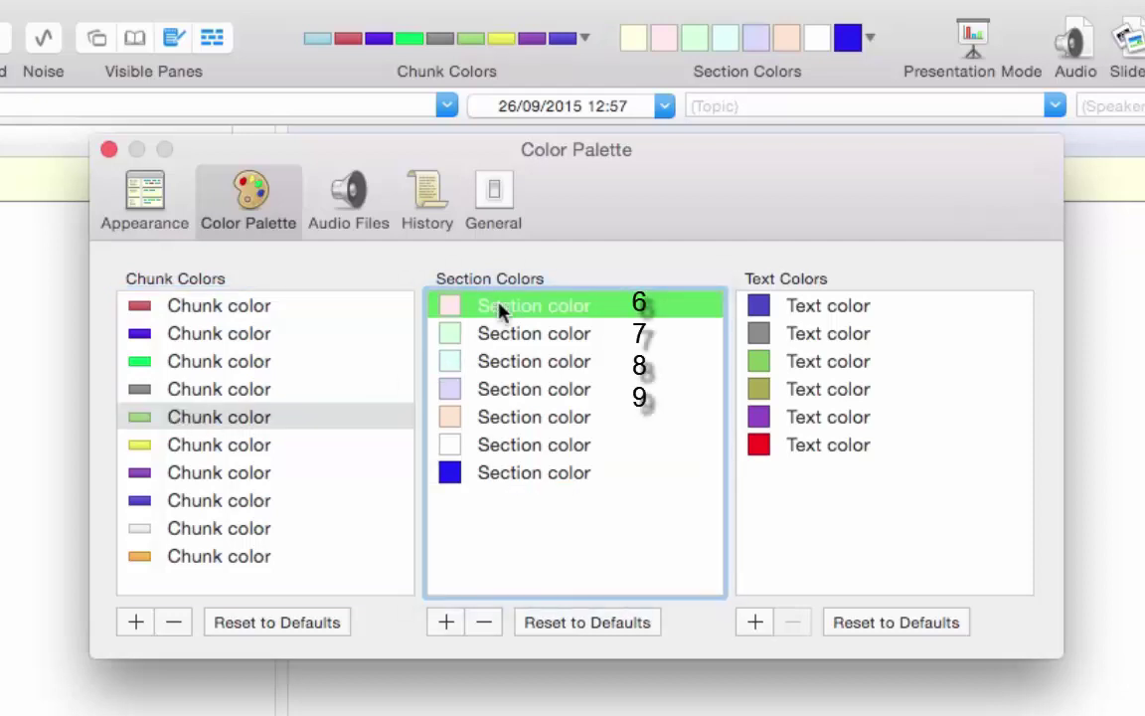
pyautogui.click(498, 397)
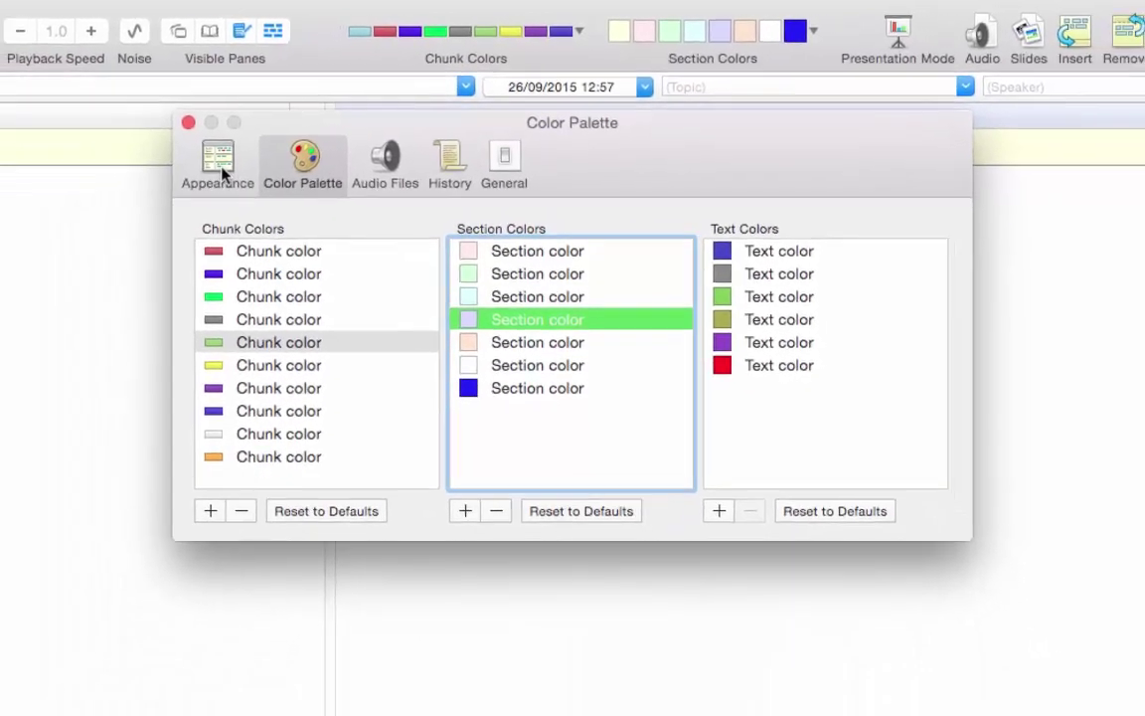
# Step: Increase the chunk height, line spacing and section spacing in the chunk dimensions, and adjust the audio scale to 21.53 sec
pyautogui.click(145, 204)
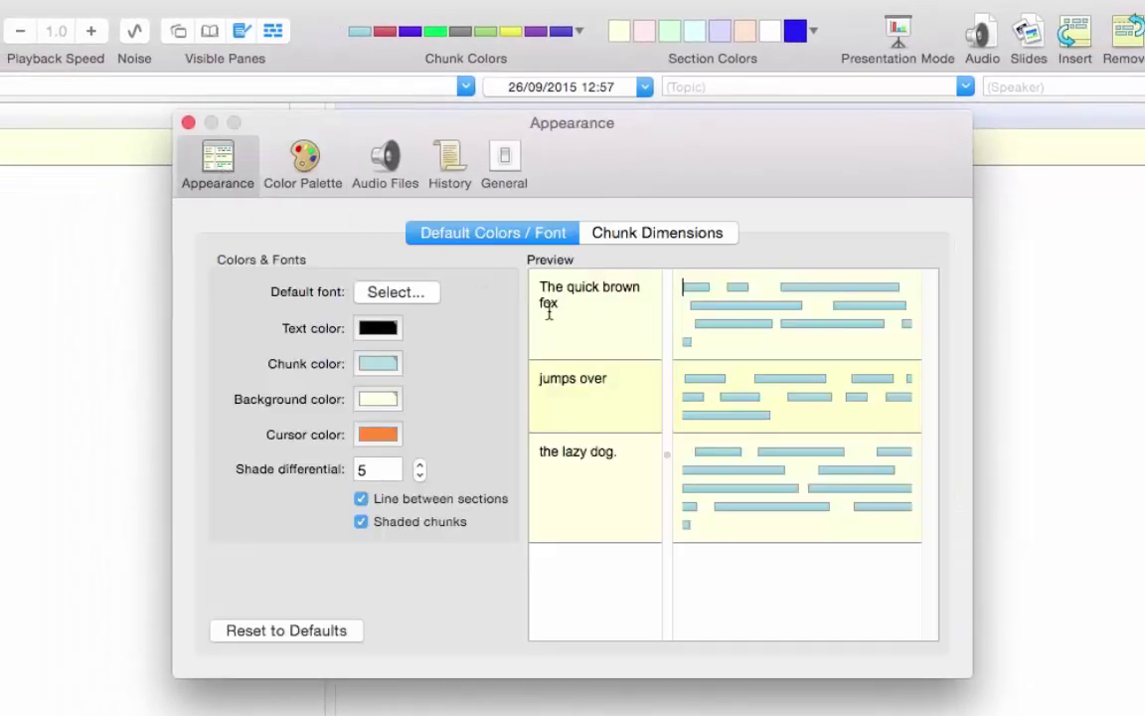
pyautogui.click(632, 238)
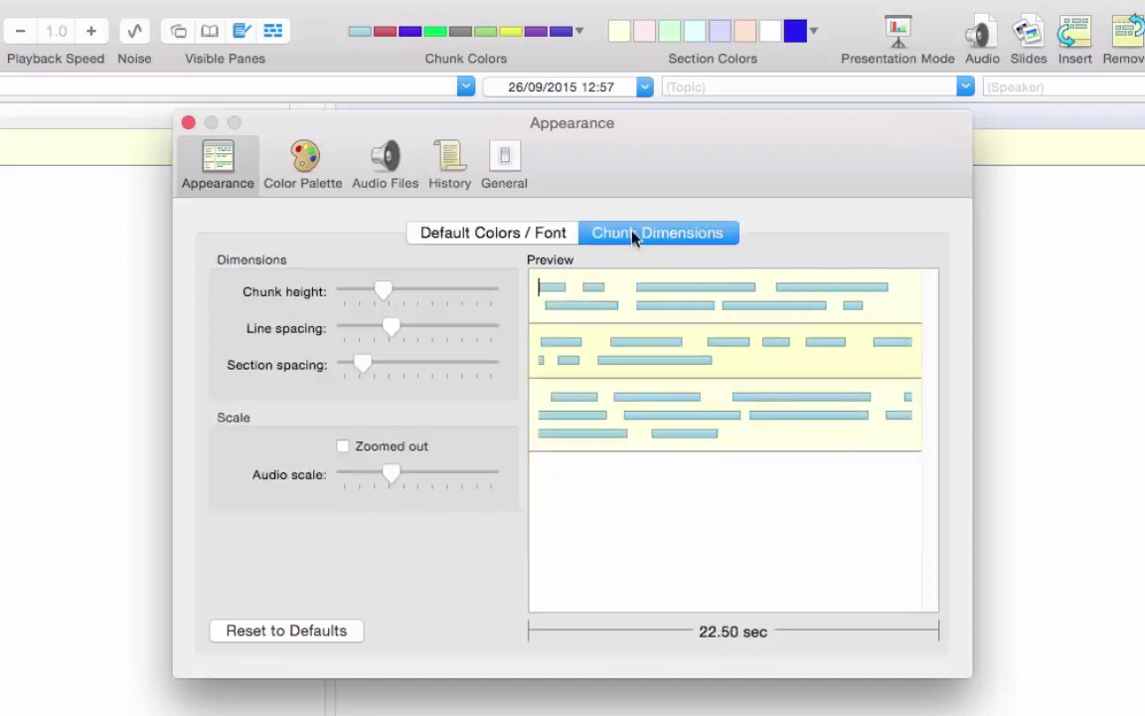
pyautogui.moveTo(387, 296); pyautogui.dragTo(433, 296)
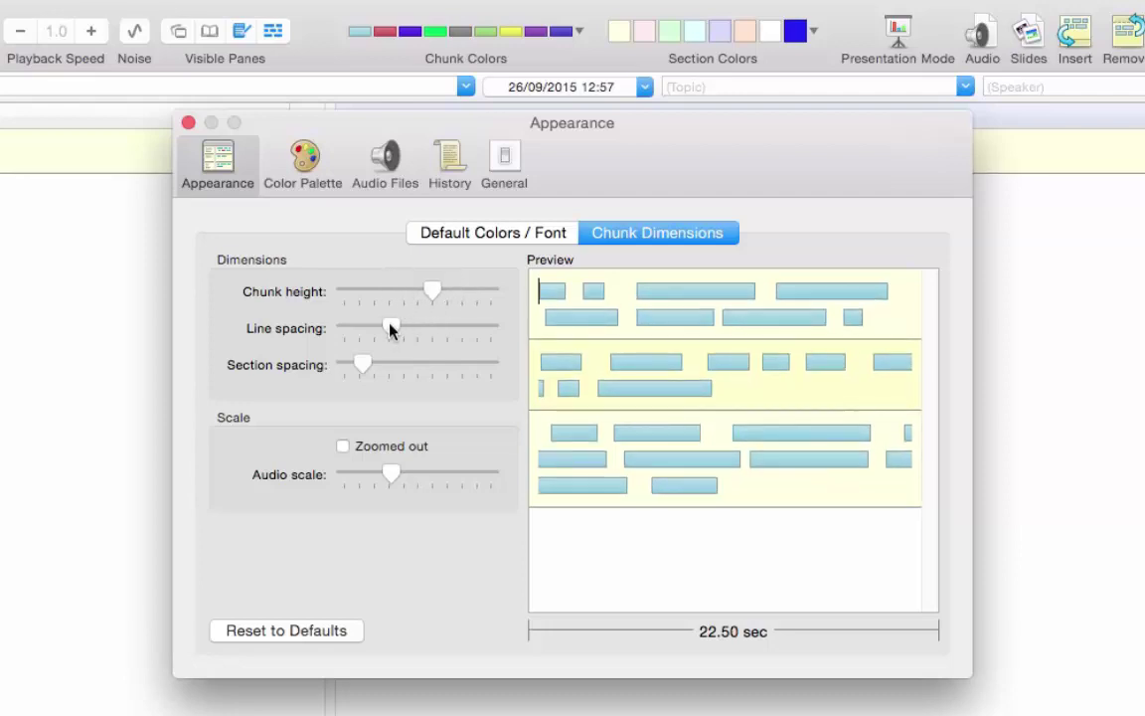
pyautogui.moveTo(390, 337); pyautogui.dragTo(417, 335)
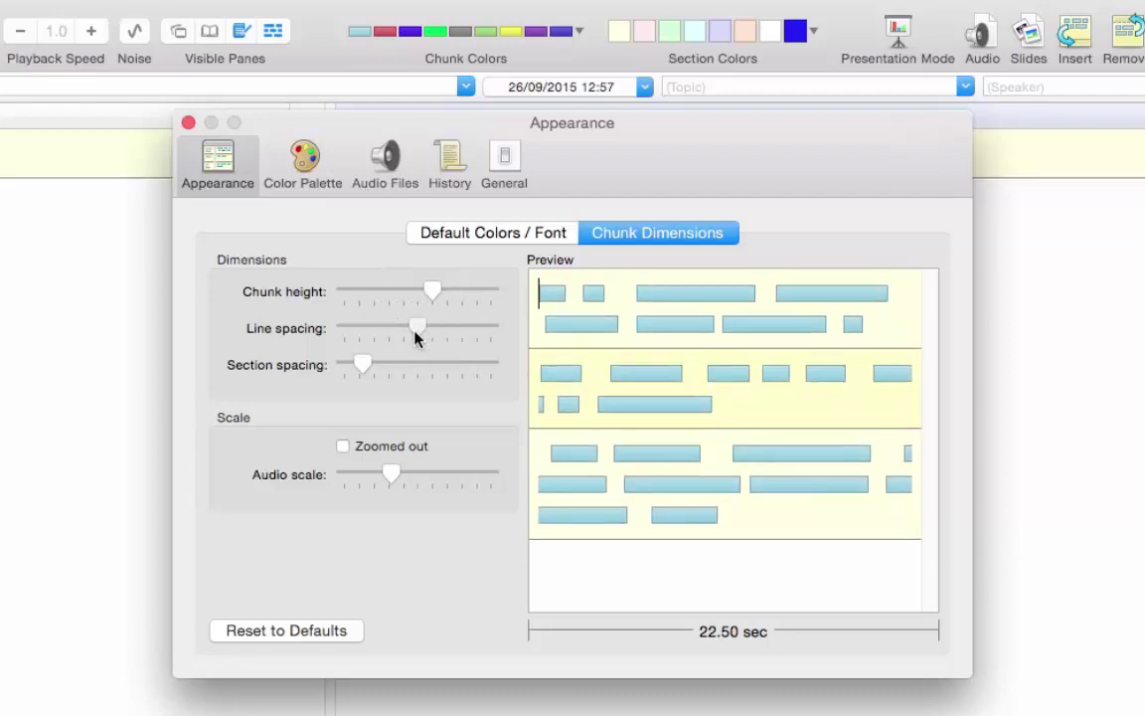
pyautogui.moveTo(364, 373)
pyautogui.mouseDown()
pyautogui.moveTo(407, 370)
pyautogui.moveTo(379, 367)
pyautogui.mouseUp()
pyautogui.moveTo(386, 478)
pyautogui.mouseDown()
pyautogui.moveTo(359, 484)
pyautogui.moveTo(392, 488)
pyautogui.mouseUp()
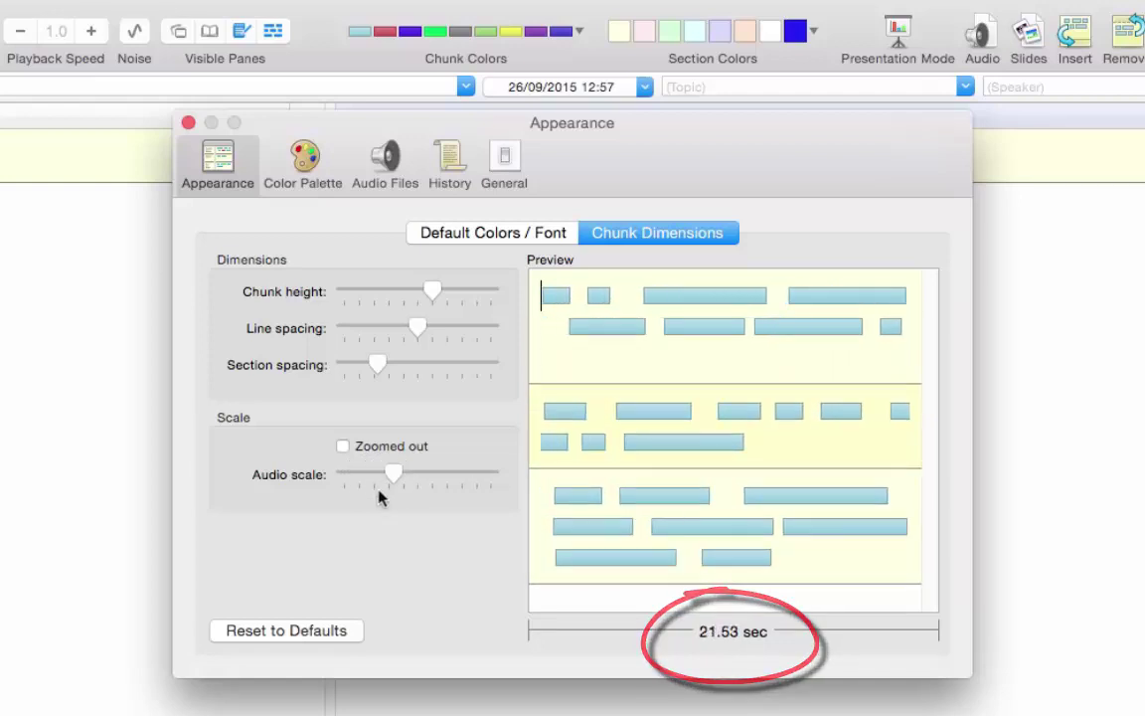
# Step: Set the recording quality to Stereo HQ (44.1KHz, 2 channels, 64Kbps) with speech quality conversion, and view the recordings folder choices
pyautogui.click(386, 167)
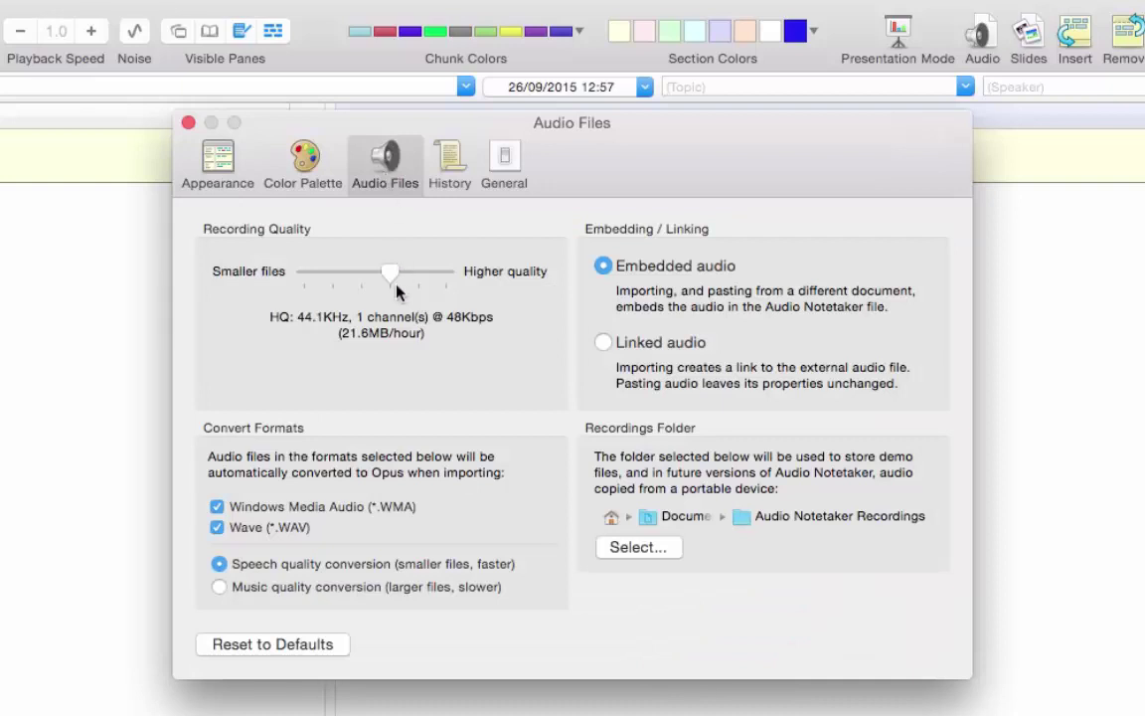
pyautogui.moveTo(398, 289); pyautogui.dragTo(335, 286)
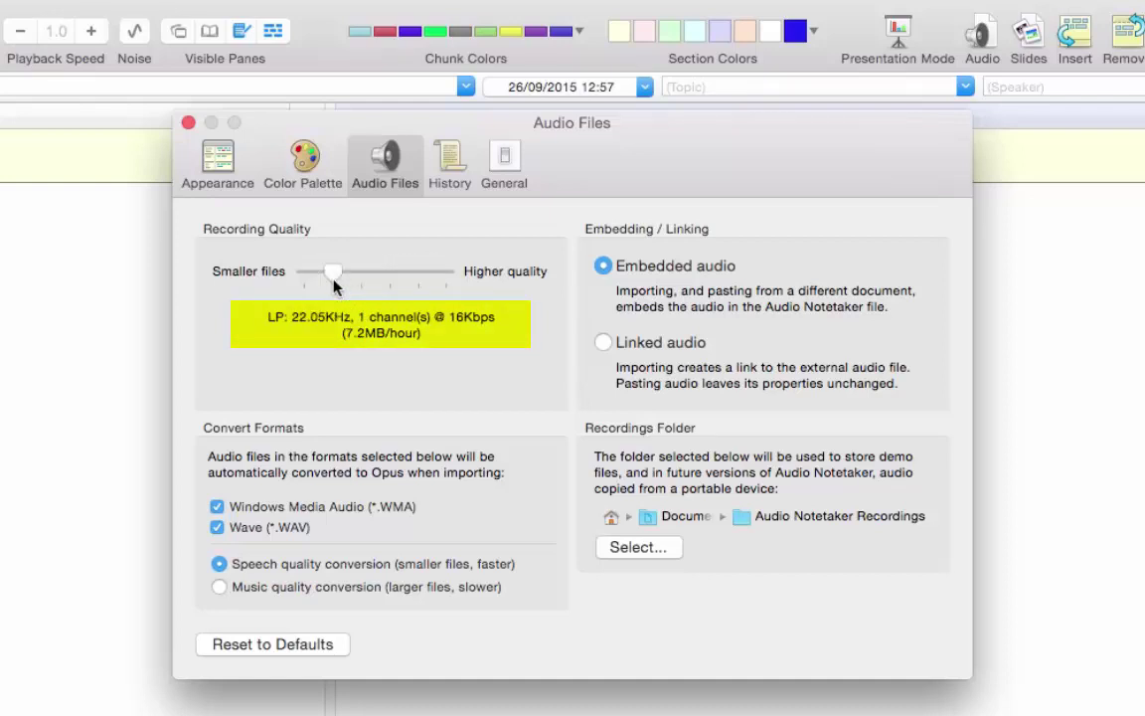
pyautogui.moveTo(334, 282); pyautogui.dragTo(415, 281)
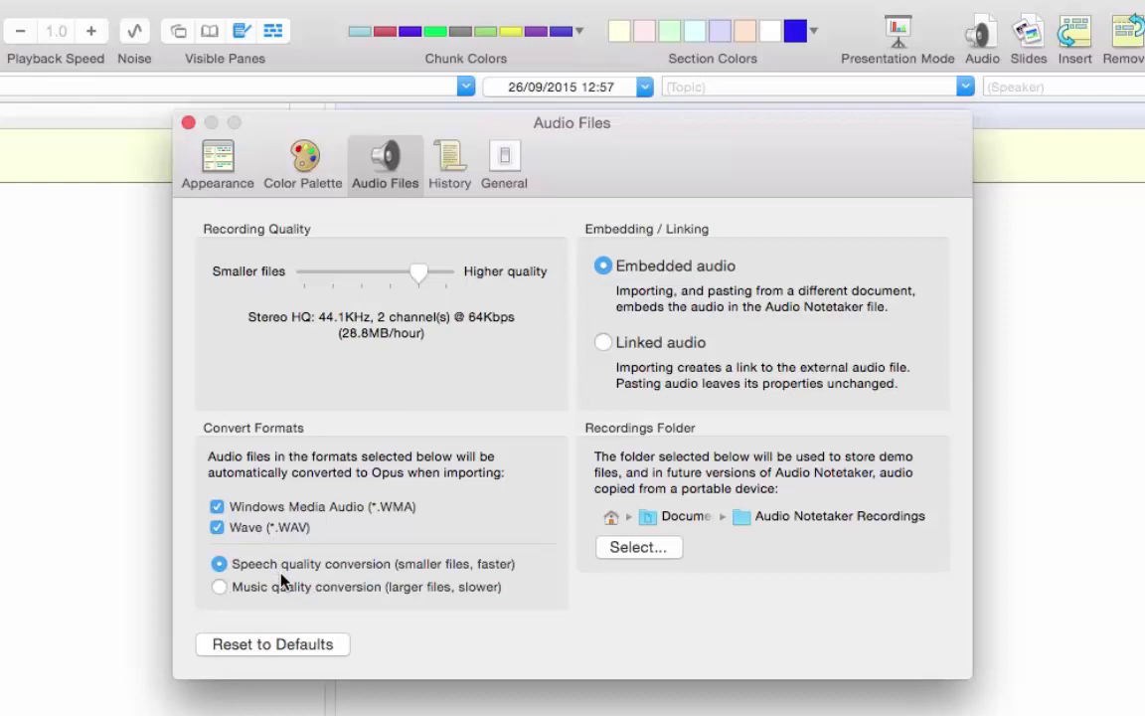
pyautogui.click(219, 564)
pyautogui.click(641, 548)
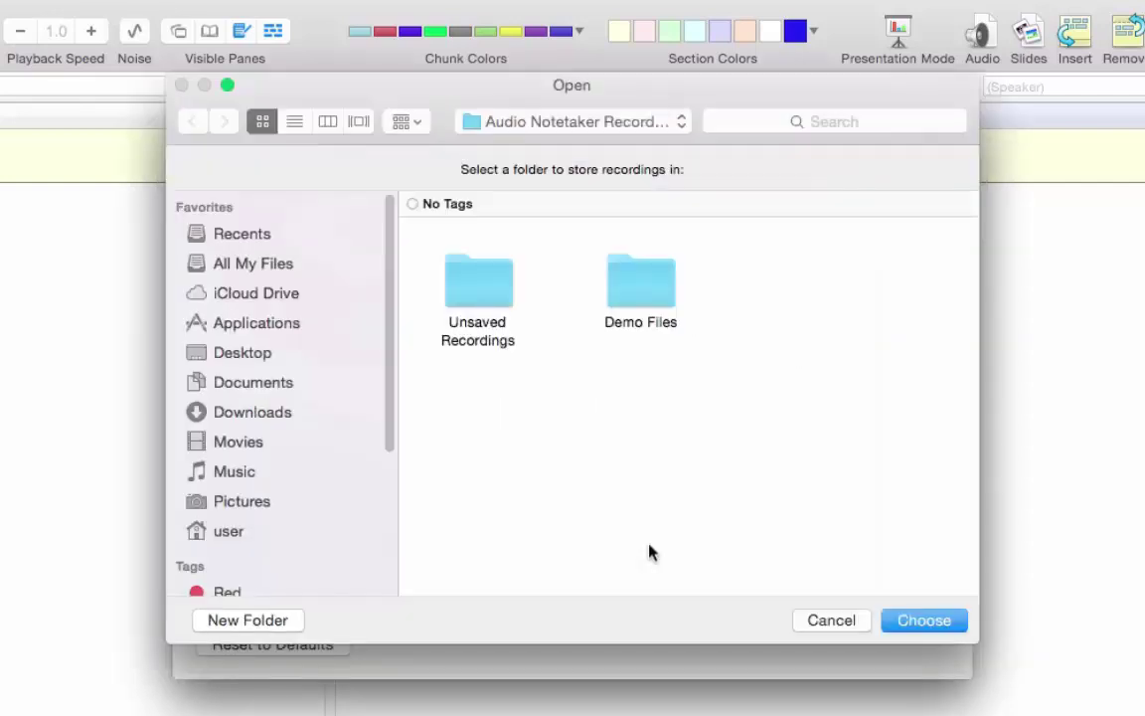
pyautogui.click(833, 619)
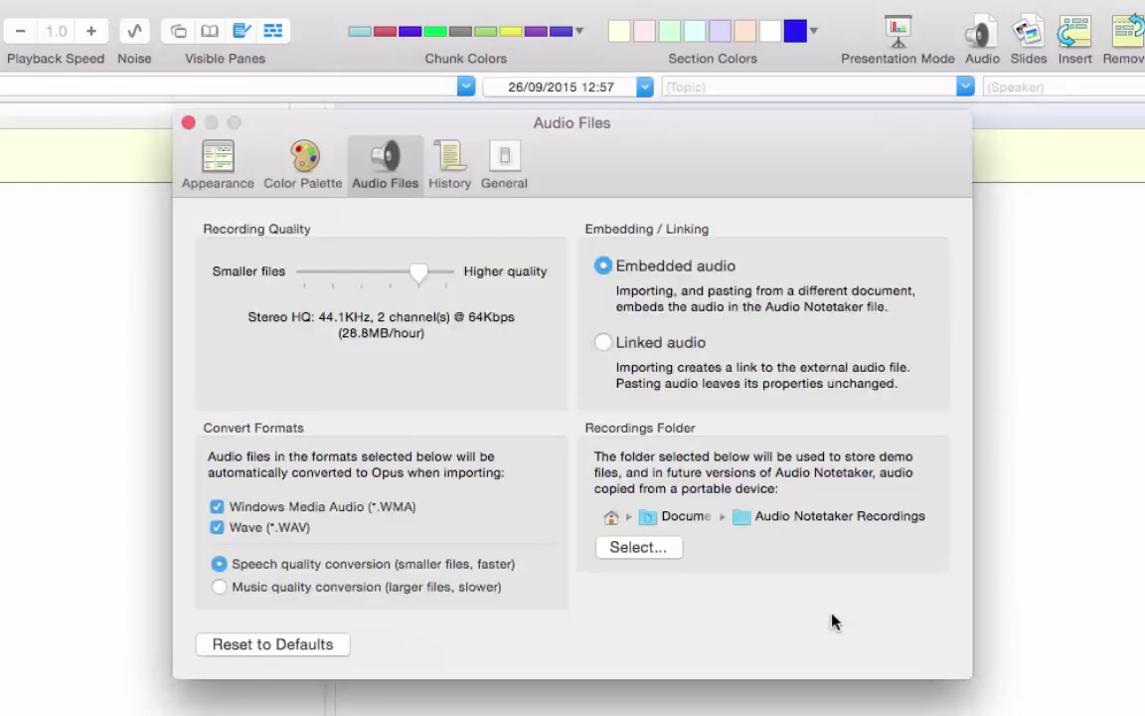
# Step: Review the stored titles, topics and speakers in the history preferences
pyautogui.click(451, 165)
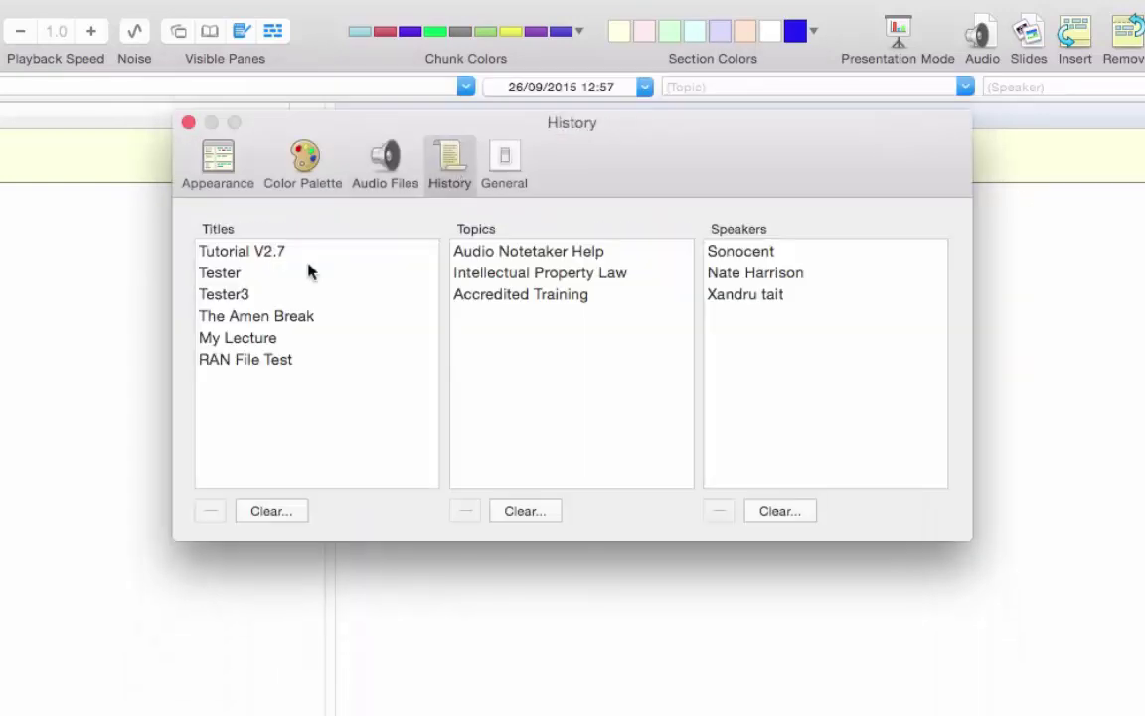
pyautogui.click(236, 253)
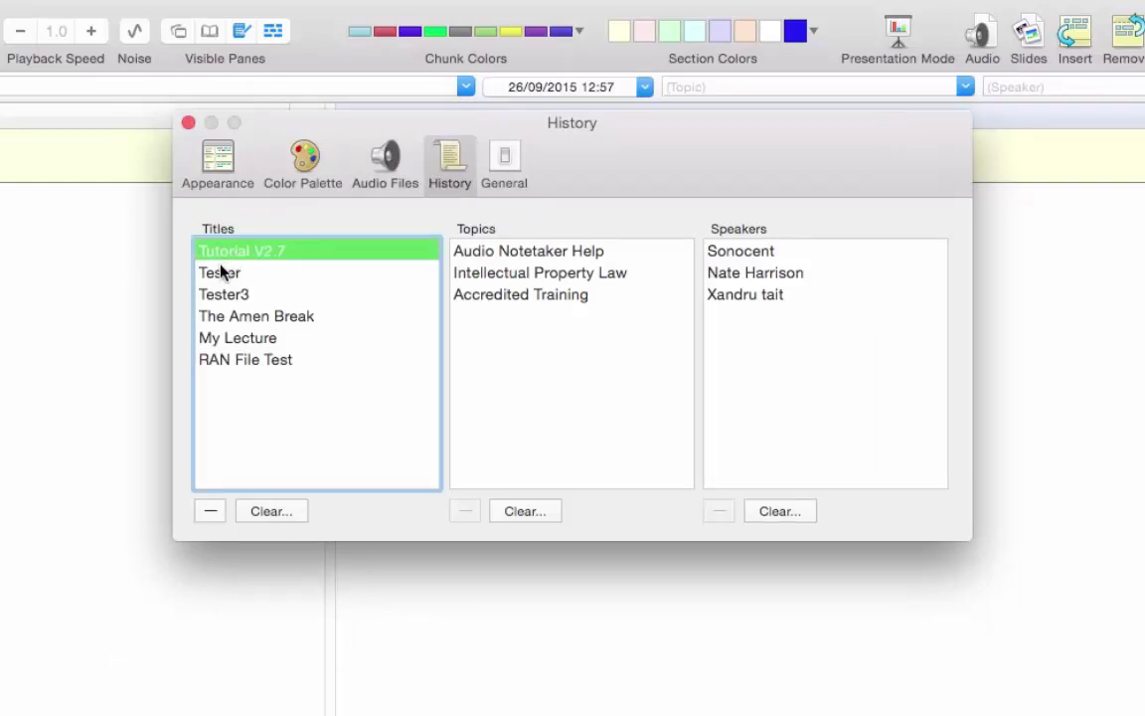
pyautogui.click(223, 272)
pyautogui.click(223, 294)
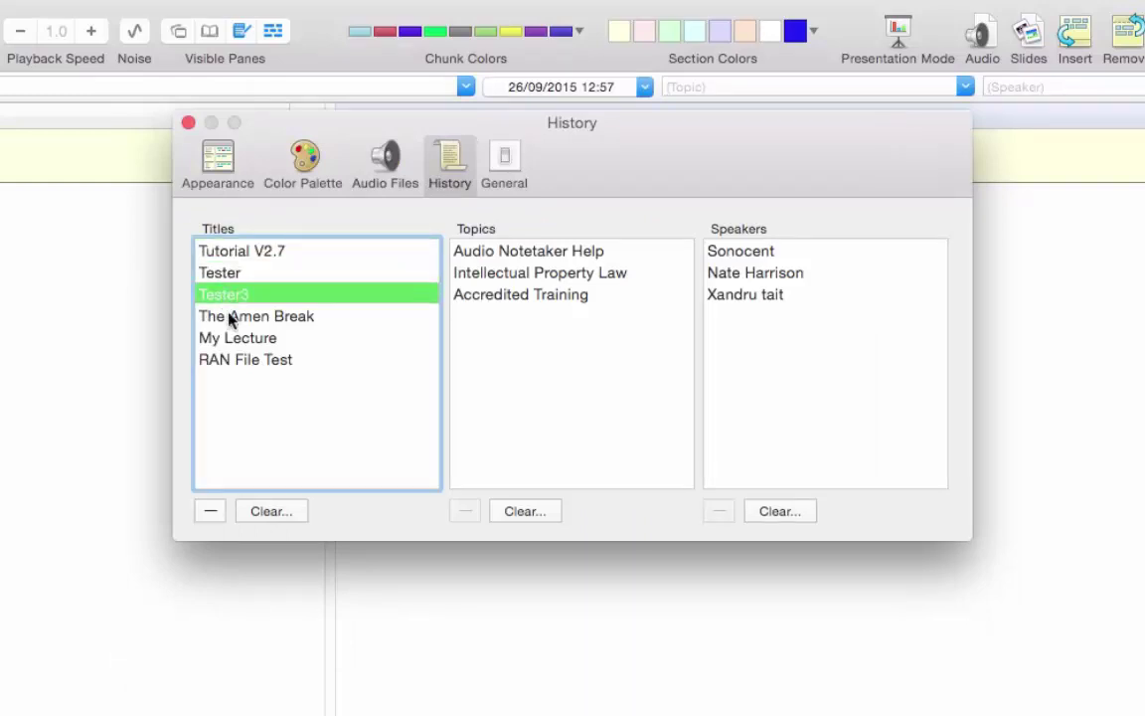
pyautogui.click(230, 318)
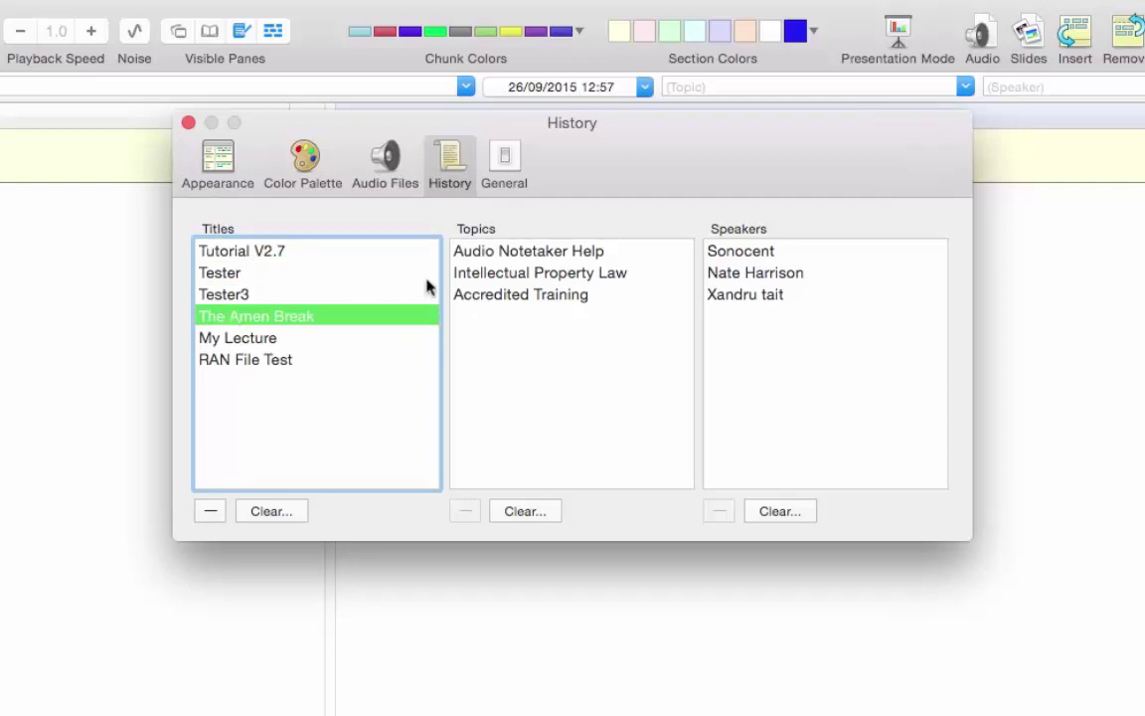
pyautogui.click(530, 255)
pyautogui.click(519, 274)
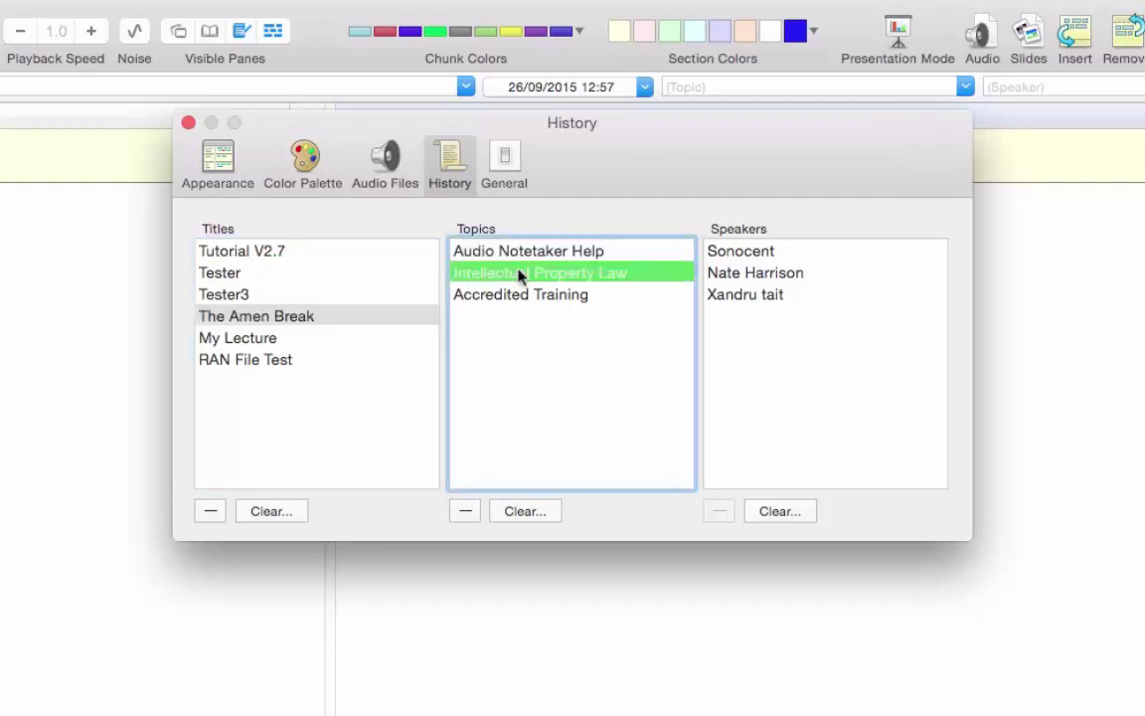
pyautogui.click(514, 296)
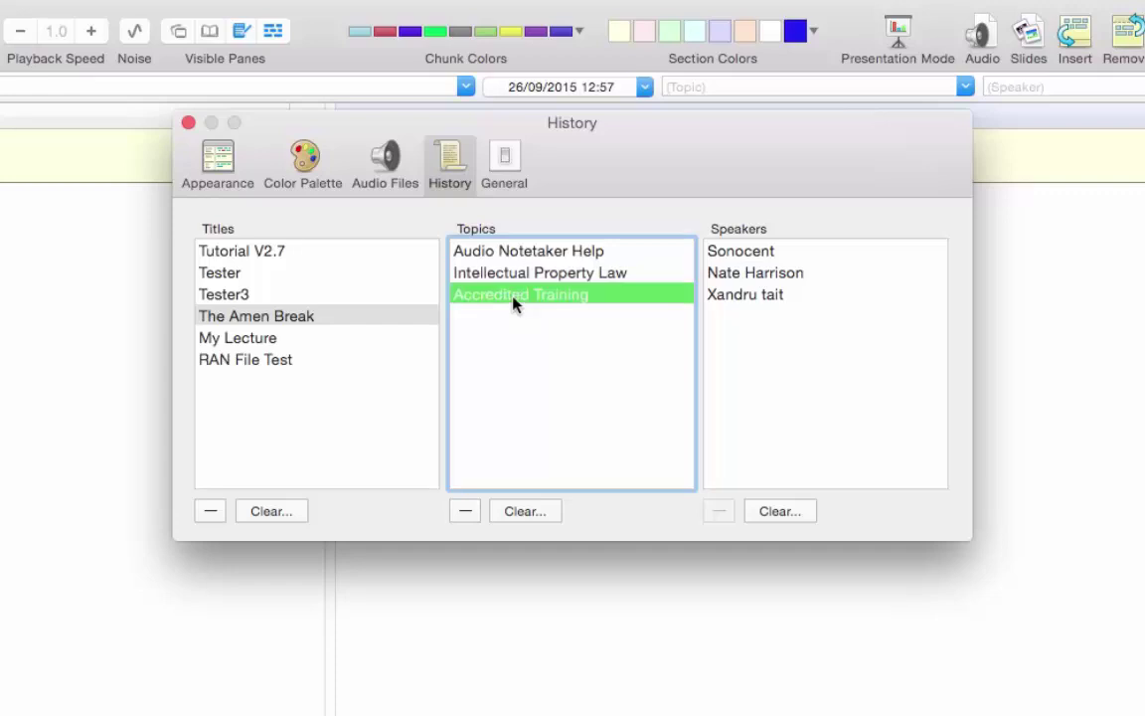
pyautogui.click(757, 275)
pyautogui.click(752, 296)
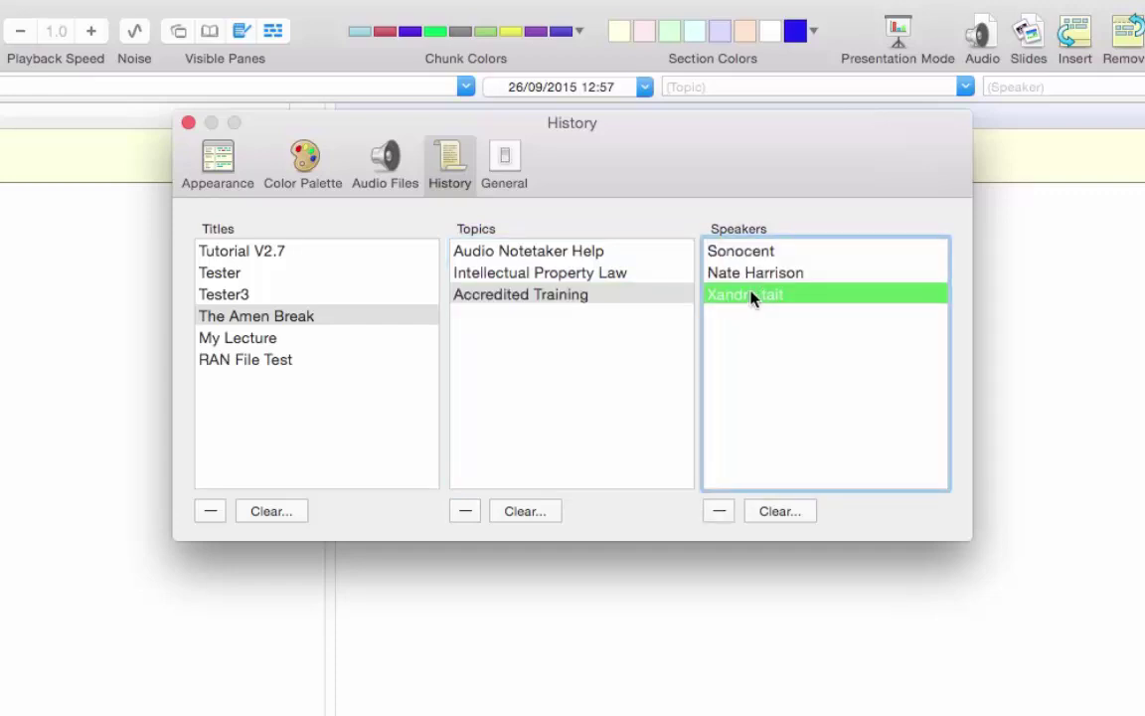
# Step: Check the crash recovery and update notification preferences, and close the preferences window
pyautogui.click(512, 179)
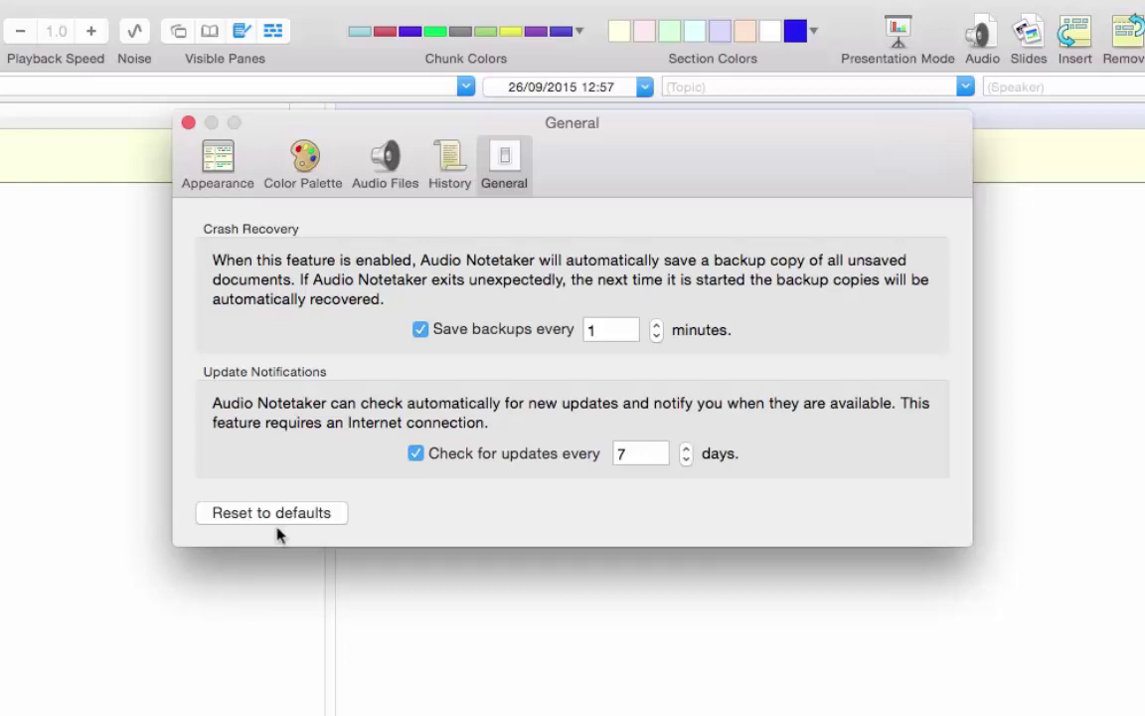
pyautogui.click(189, 122)
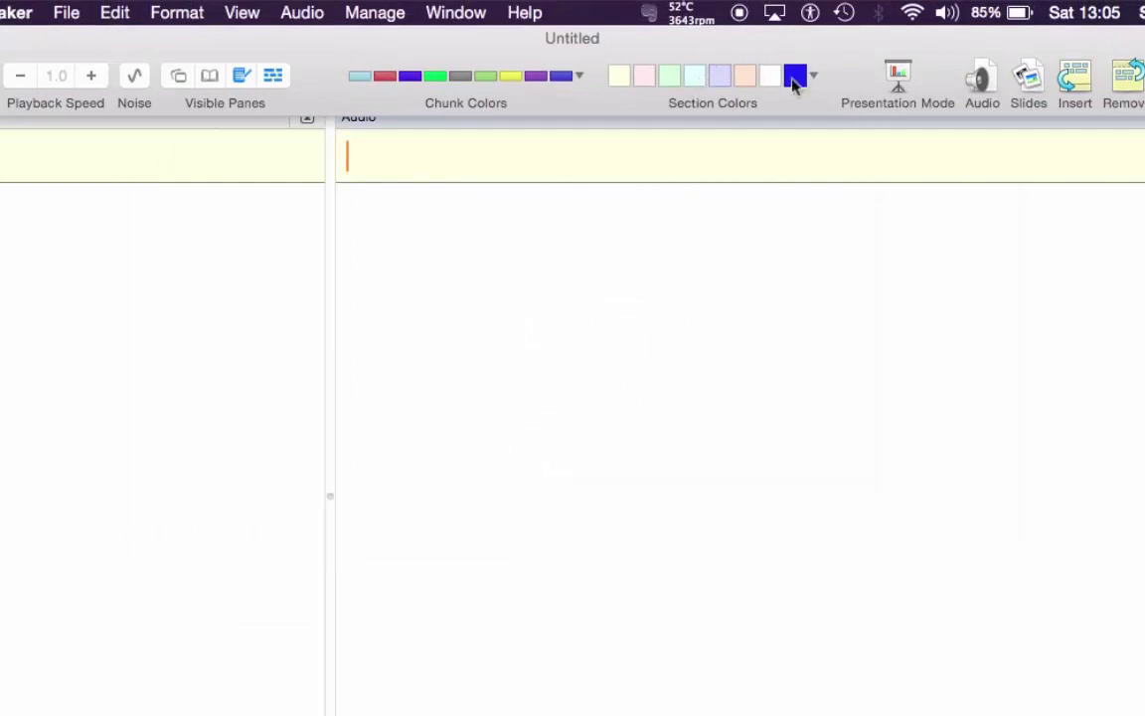
# Step: Remove the blue color from the section colors in the color palette preferences, and close the preferences window
pyautogui.click(814, 76)
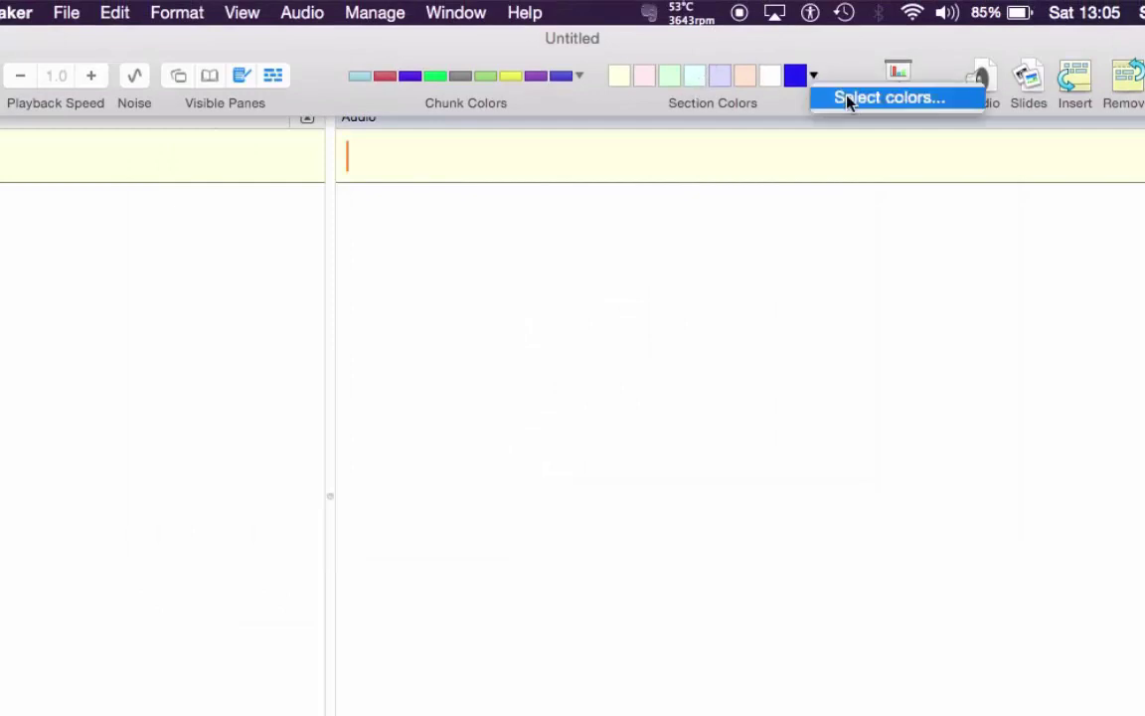
pyautogui.click(852, 99)
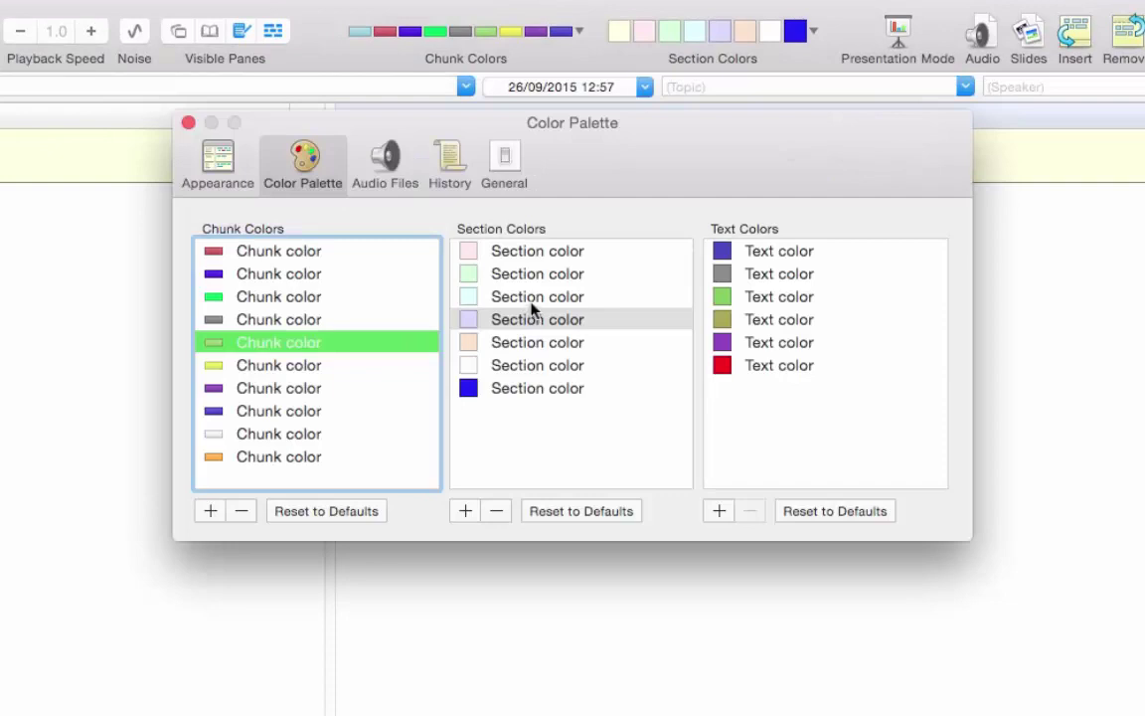
pyautogui.click(532, 303)
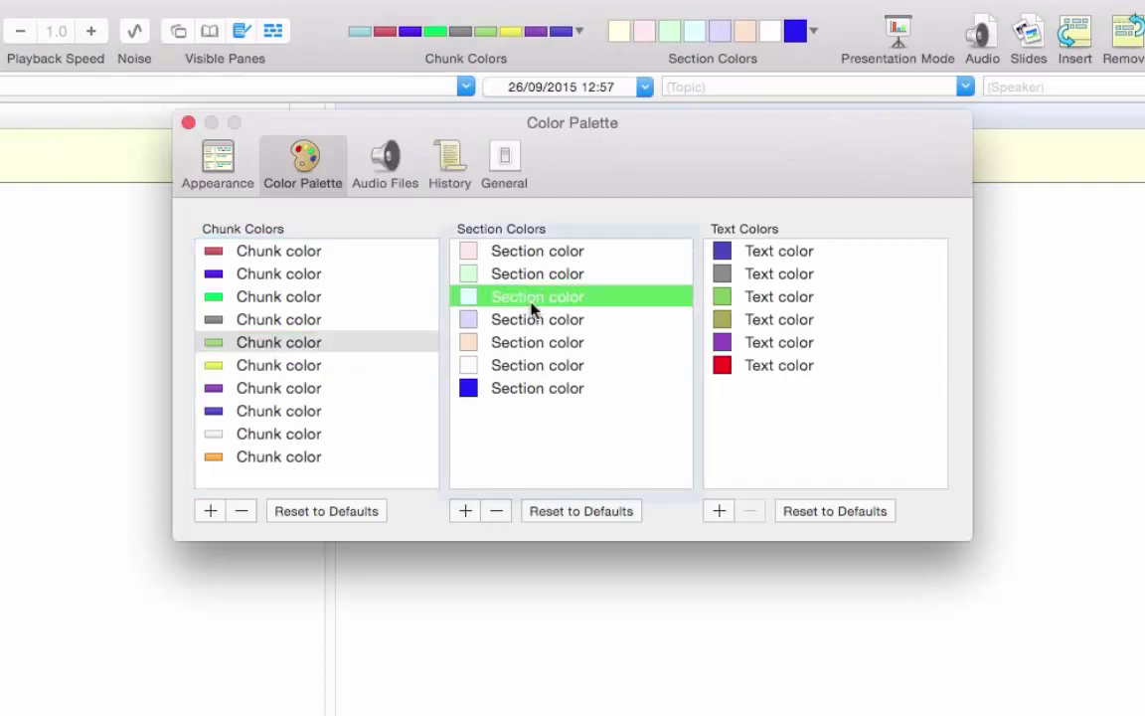
pyautogui.click(468, 388)
pyautogui.click(498, 515)
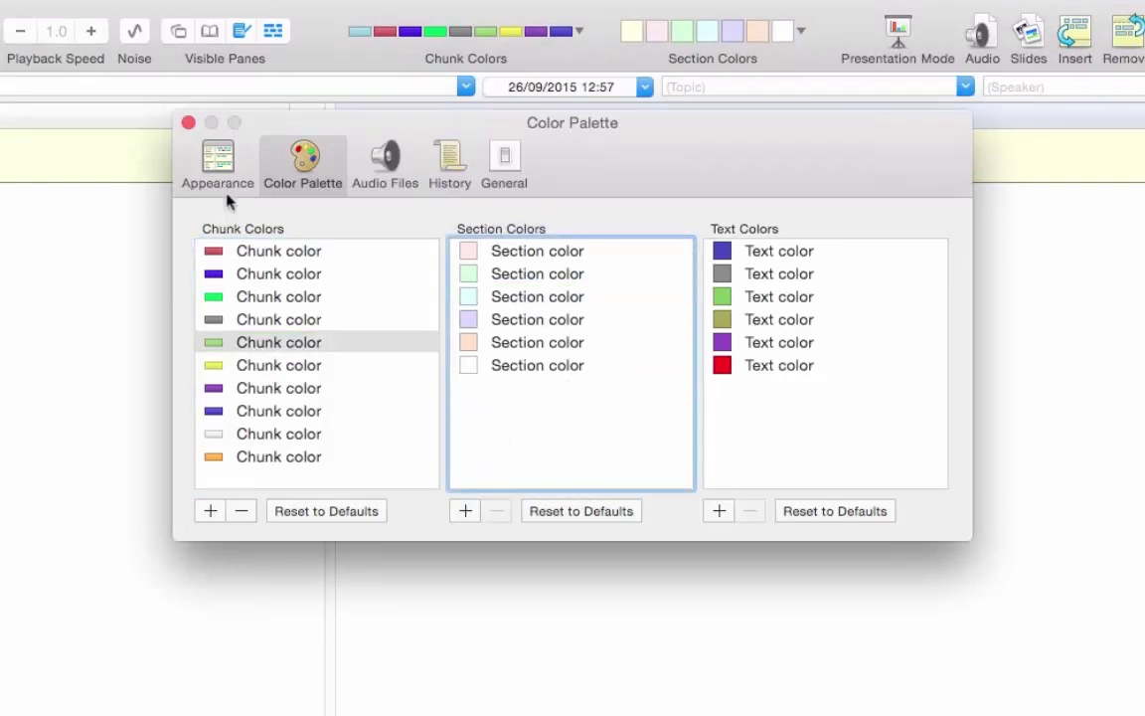
pyautogui.click(189, 123)
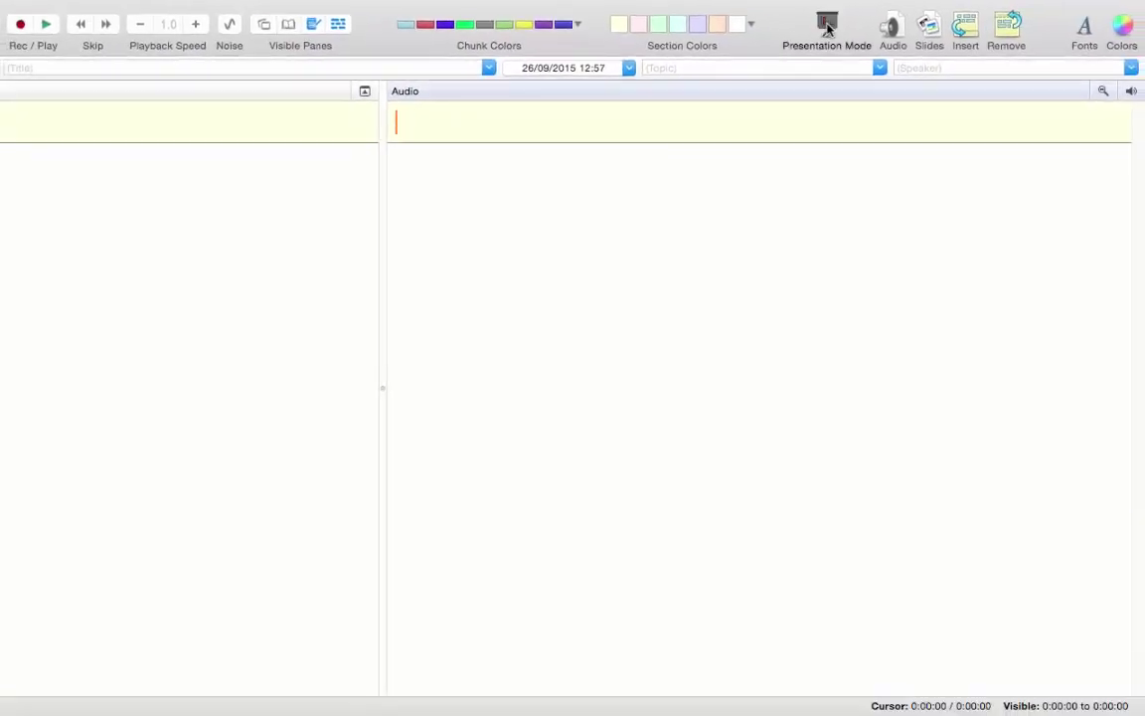
# Step: View the notes in presentation mode and return to the normal view
pyautogui.click(826, 28)
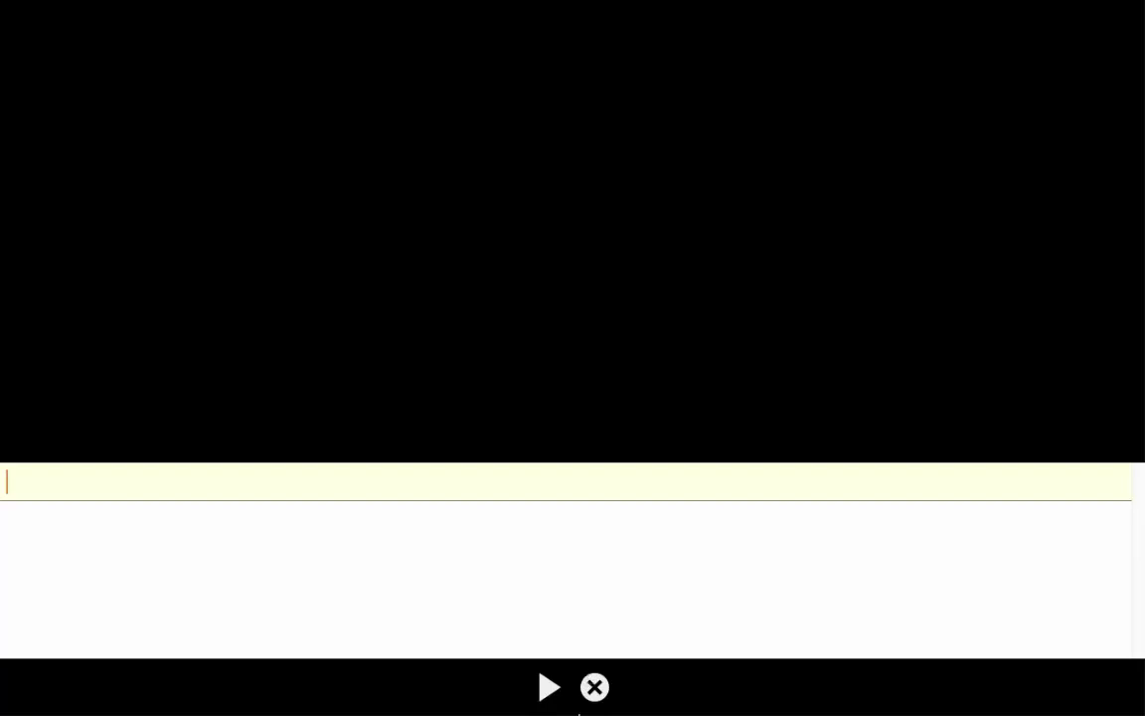
pyautogui.click(594, 687)
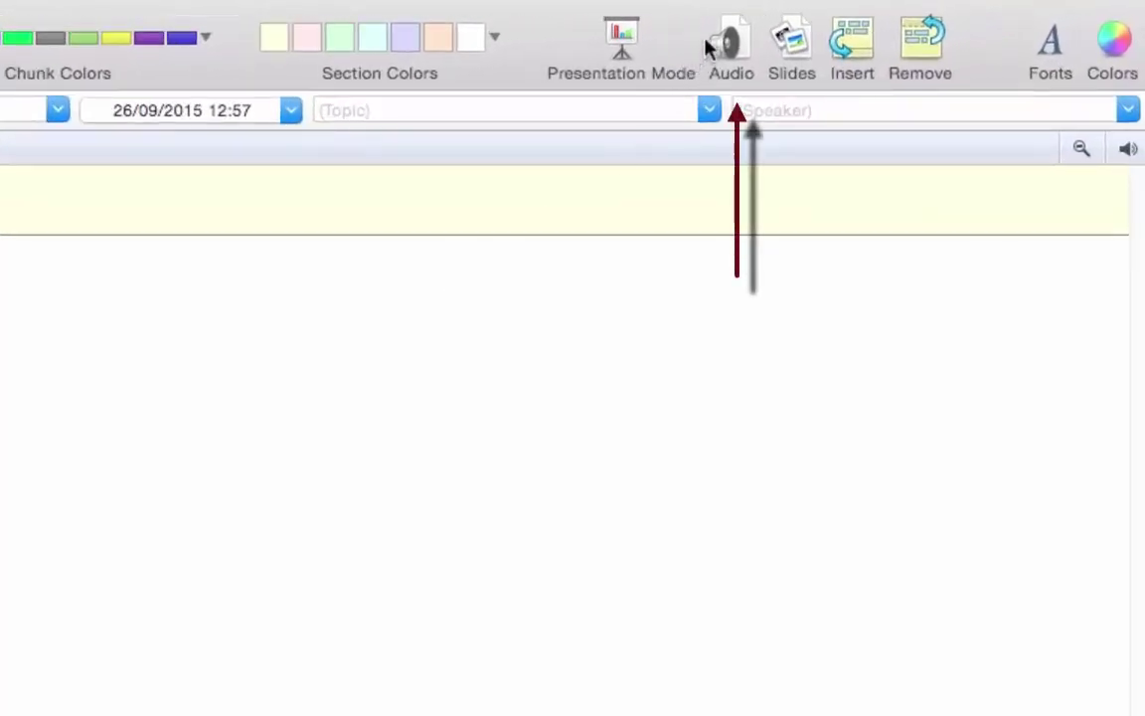
# Step: Insert an extra section below the first one and remove it again
pyautogui.click(738, 52)
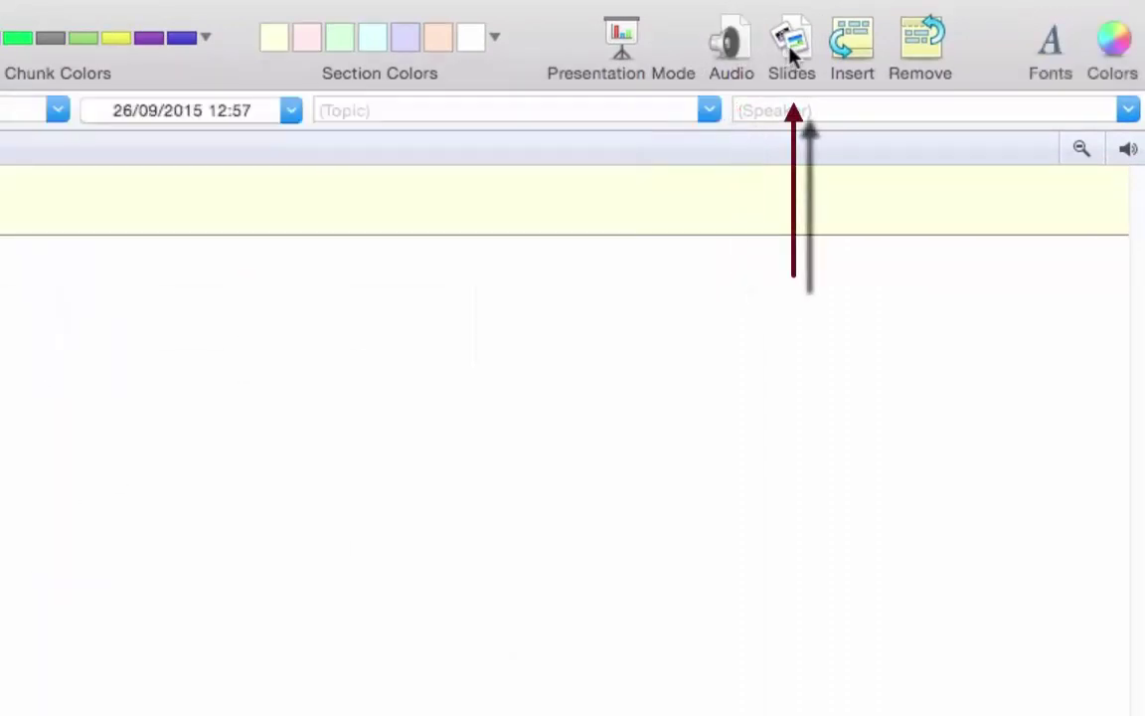
pyautogui.click(852, 55)
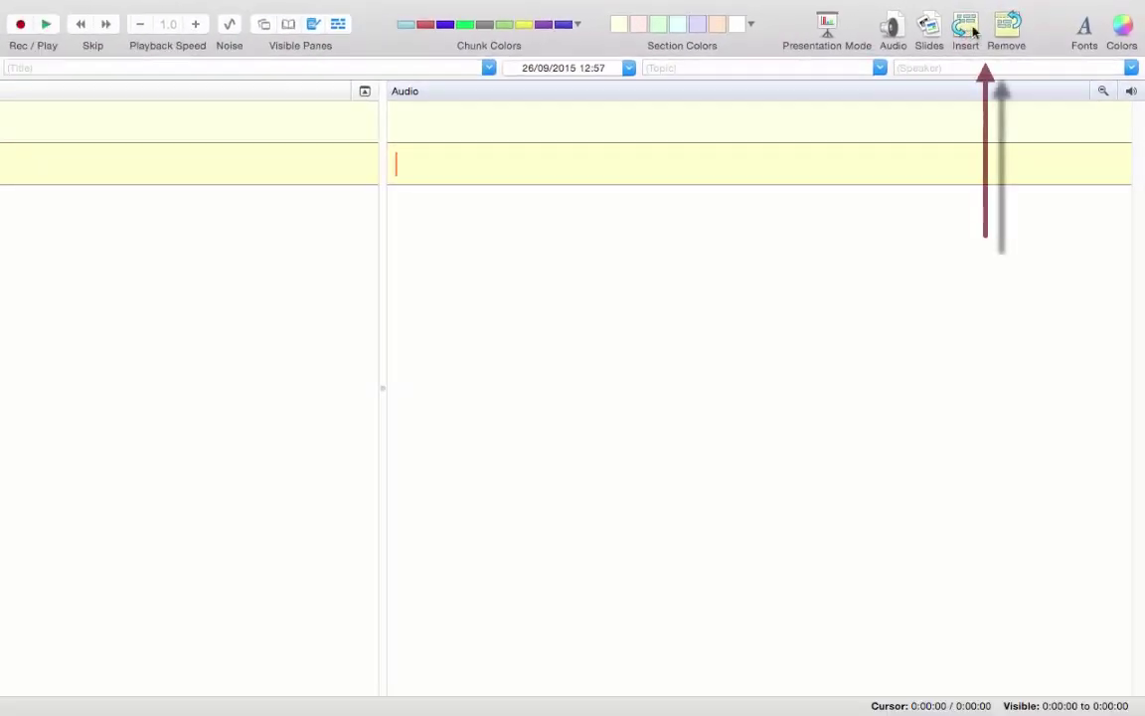
pyautogui.click(1001, 32)
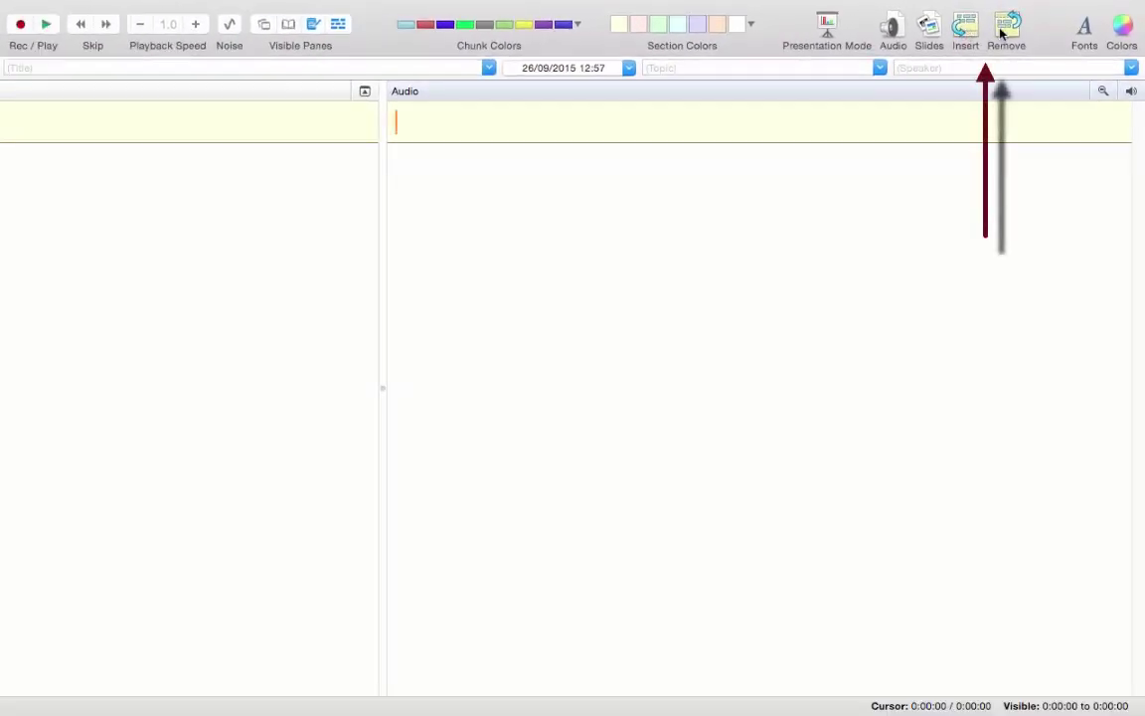
# Step: View the font and color choosers, closing each without making changes
pyautogui.click(1085, 30)
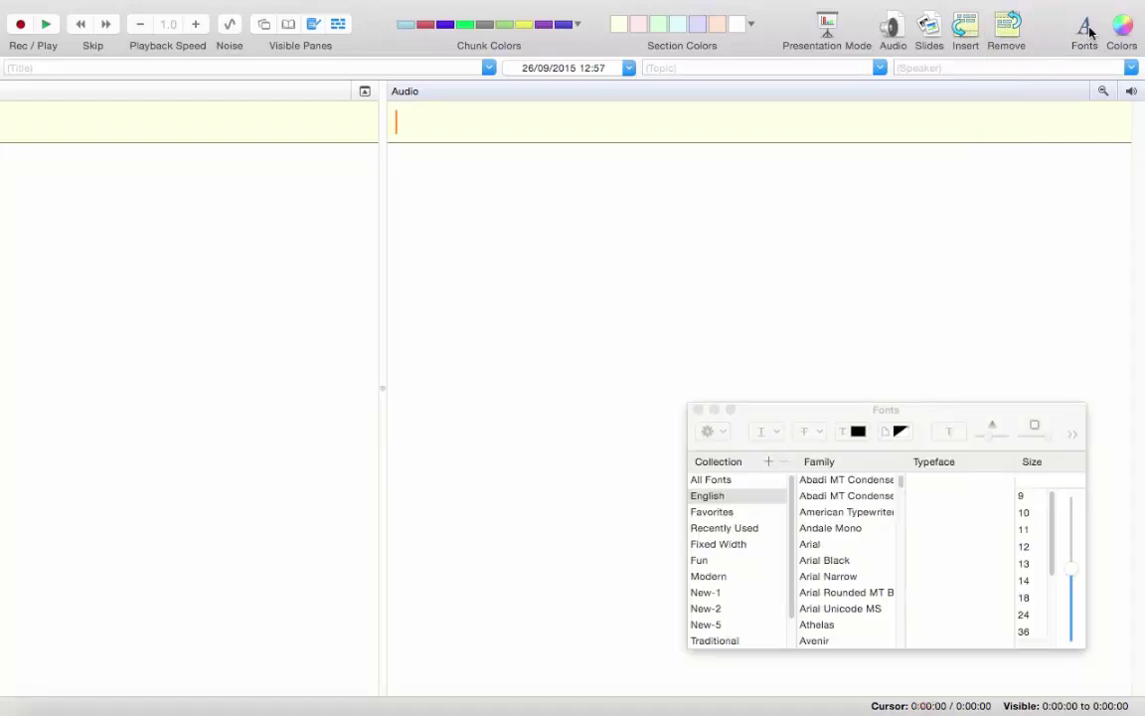
pyautogui.click(698, 409)
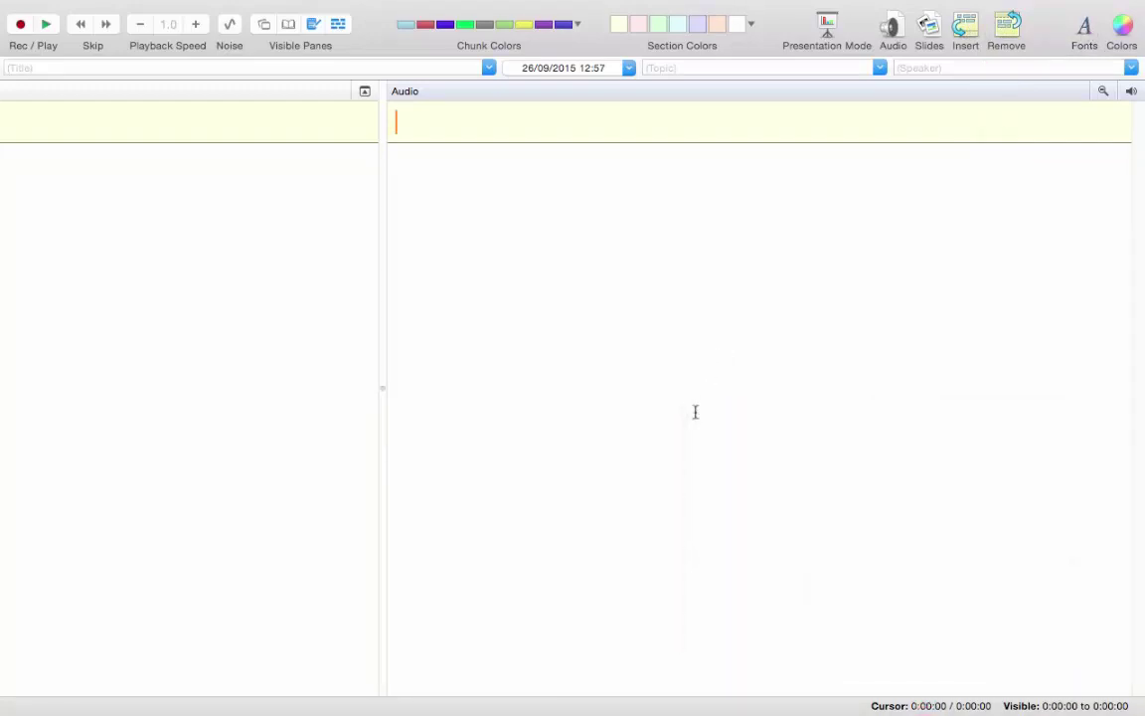
pyautogui.click(1125, 29)
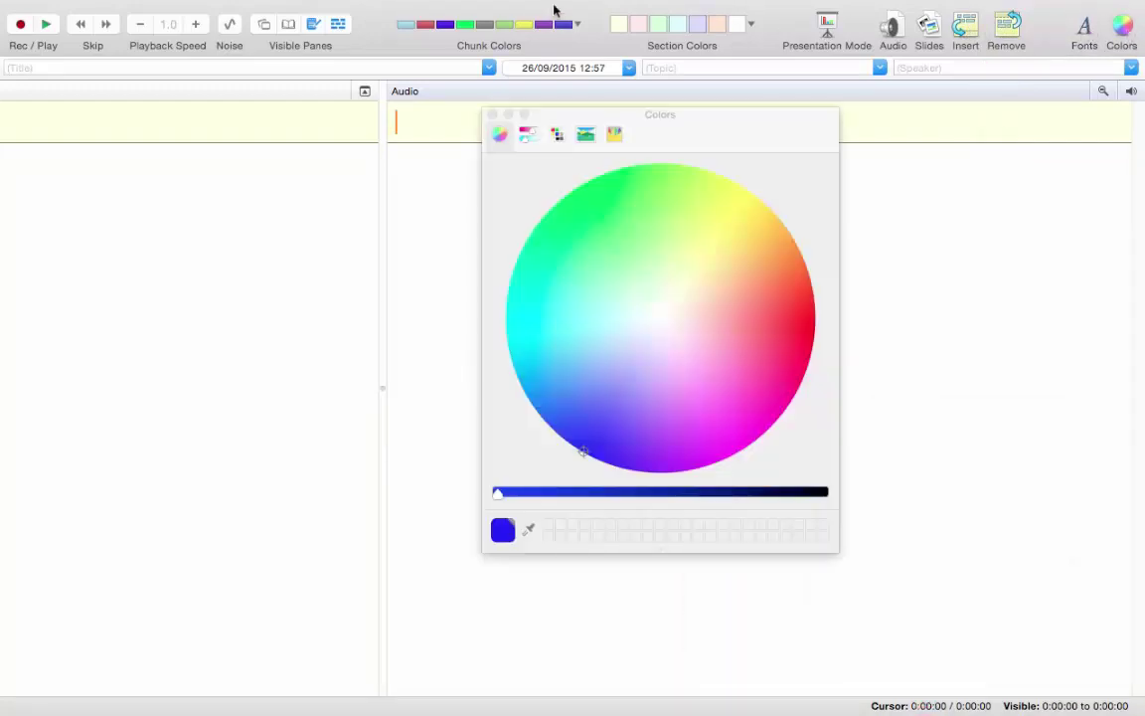
pyautogui.click(492, 116)
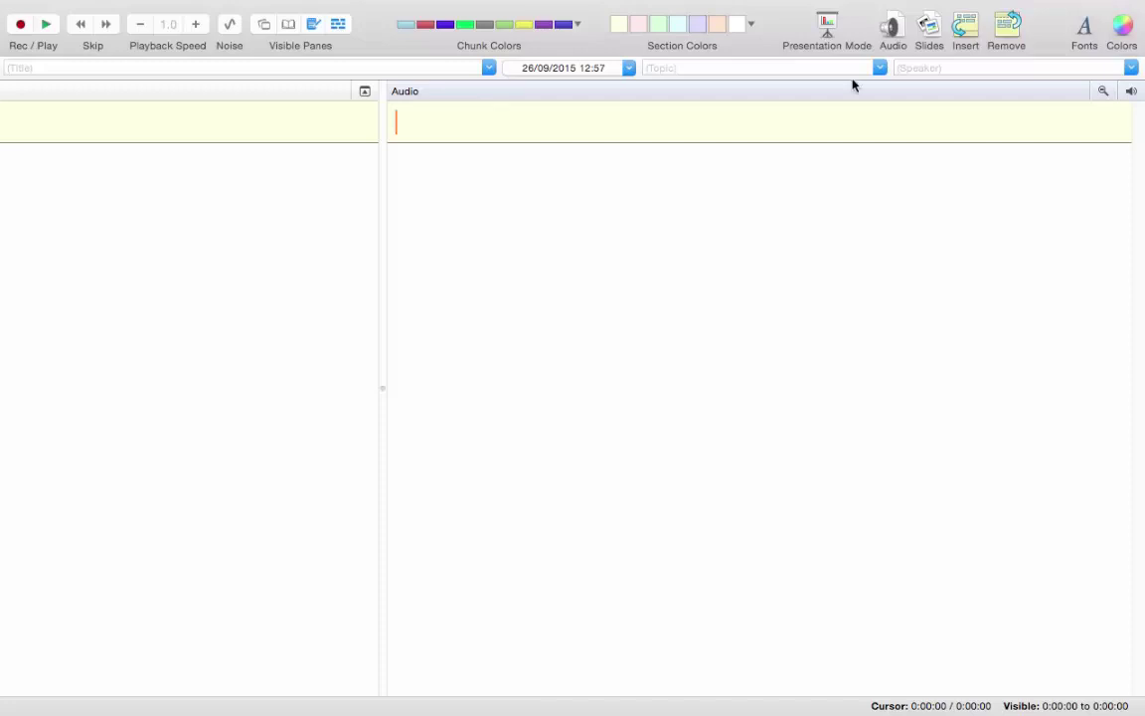
# Step: Import the slides from Example-PDF-v3.pdf in the Demo Files folder and look over the resulting sections
pyautogui.click(927, 27)
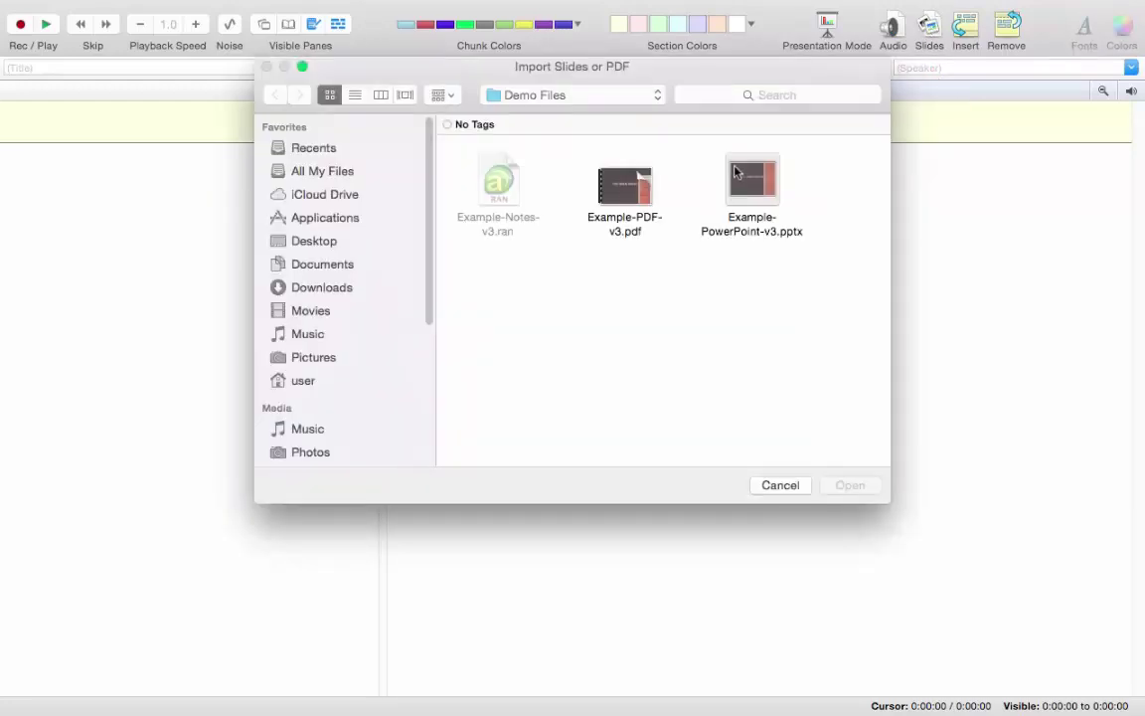
pyautogui.doubleClick(613, 189)
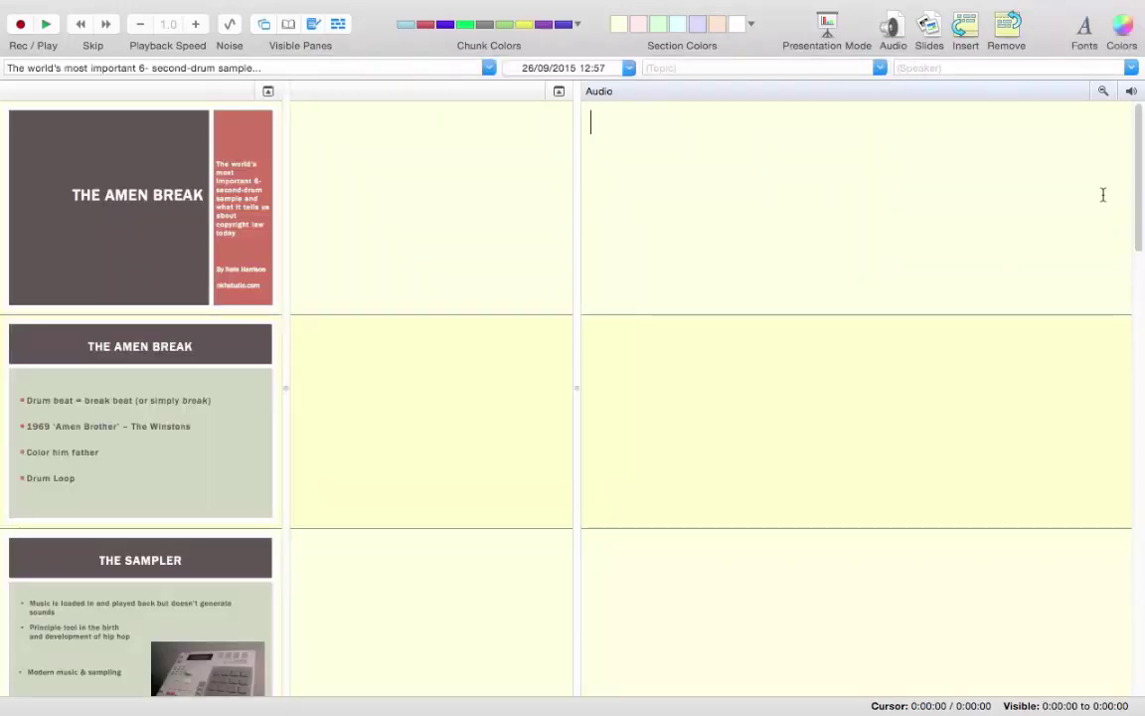
pyautogui.moveTo(1136, 187)
pyautogui.mouseDown()
pyautogui.moveTo(1135, 659)
pyautogui.moveTo(1135, 167)
pyautogui.mouseUp()
pyautogui.click(433, 139)
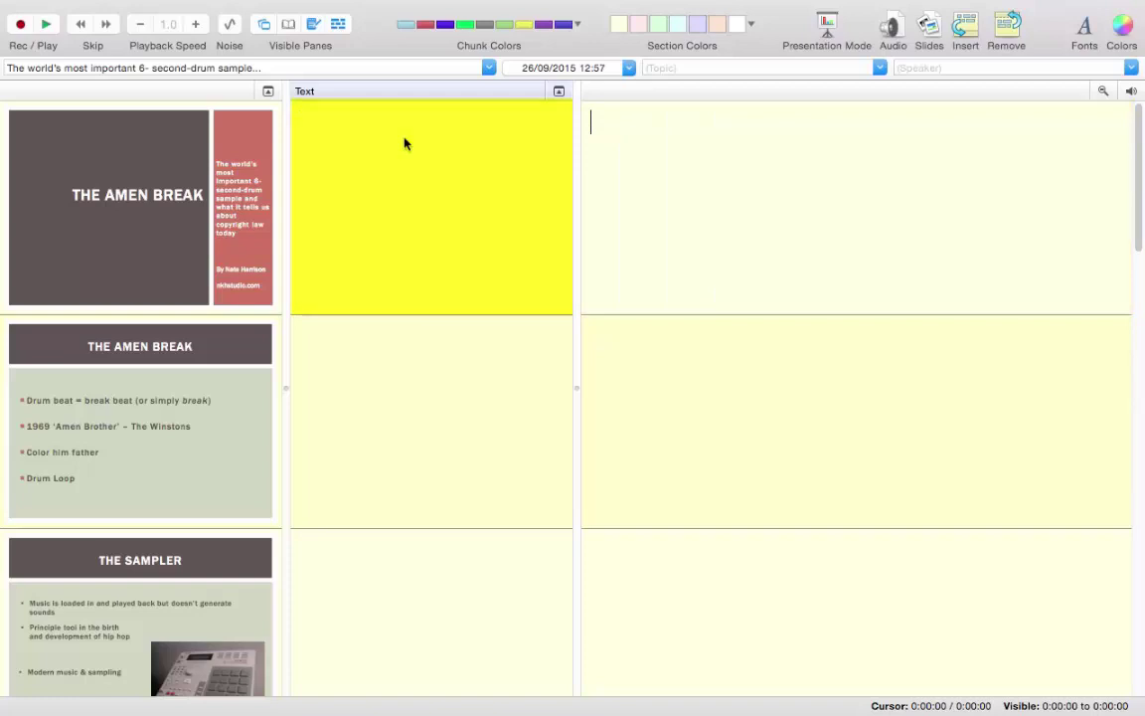
# Step: Start recording audio in the first slide's section and check the additional chunk colors available
pyautogui.click(611, 135)
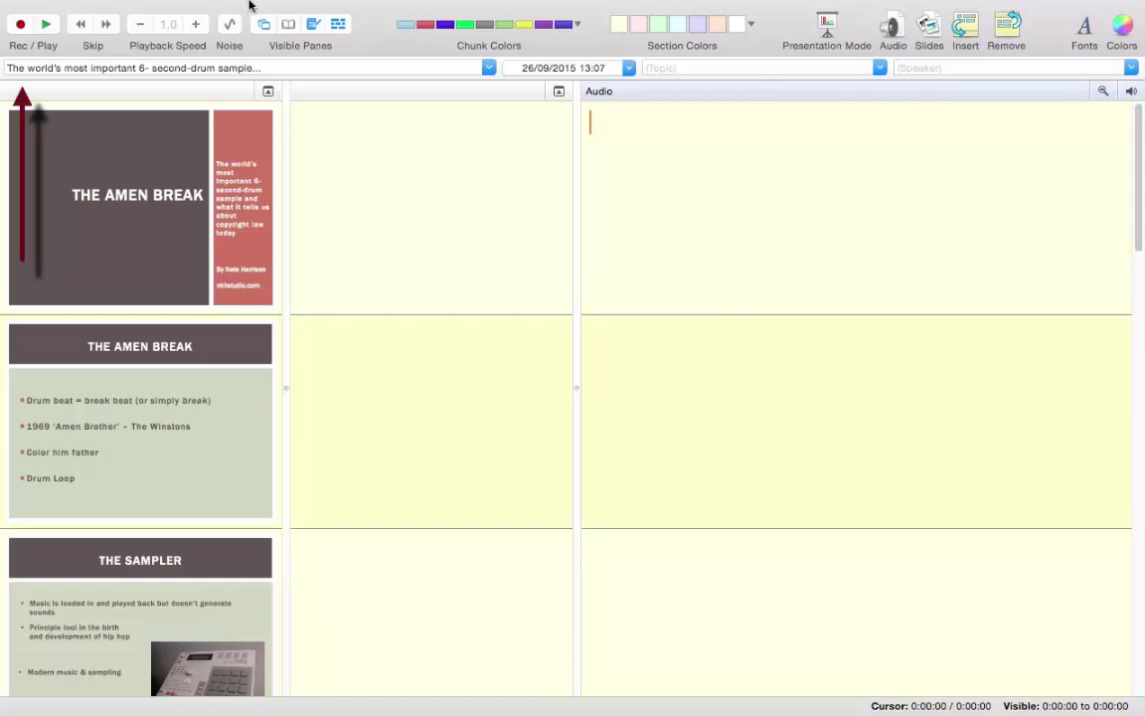
pyautogui.click(20, 58)
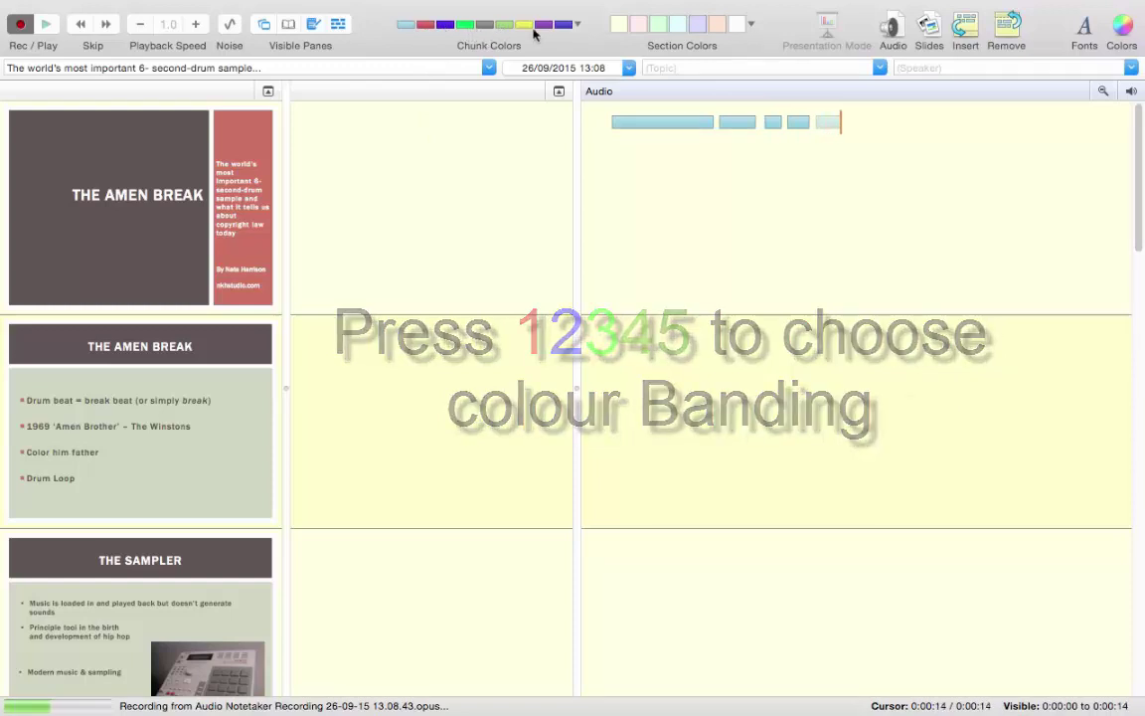
pyautogui.click(579, 25)
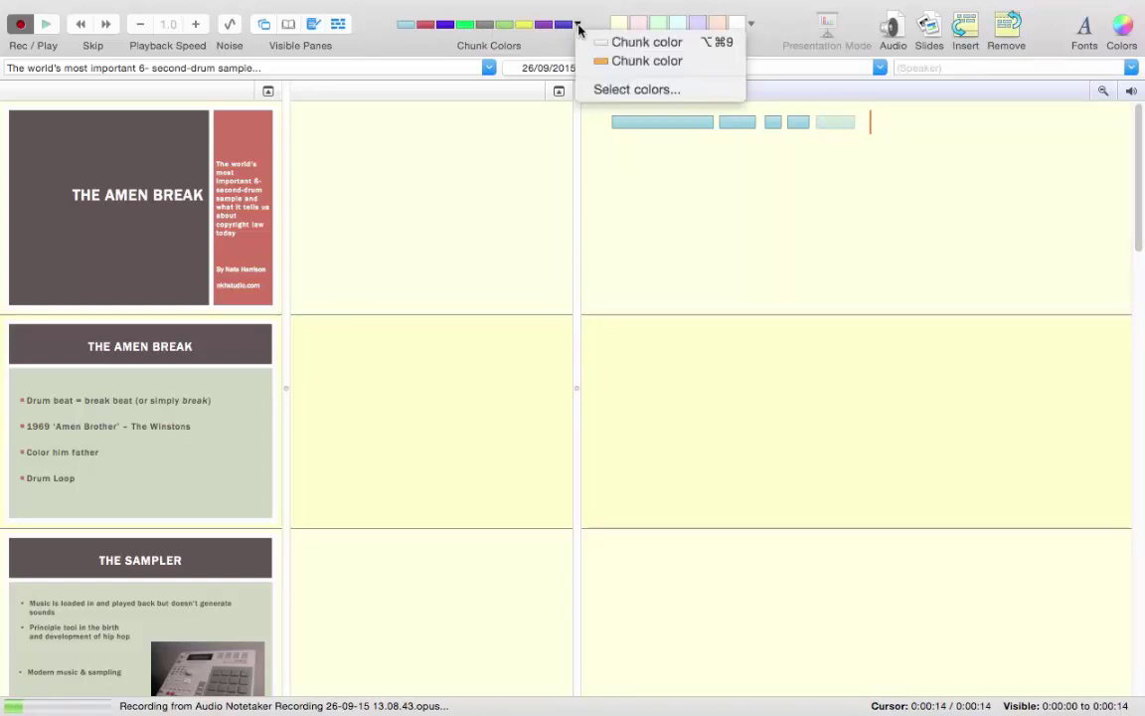
pyautogui.click(434, 46)
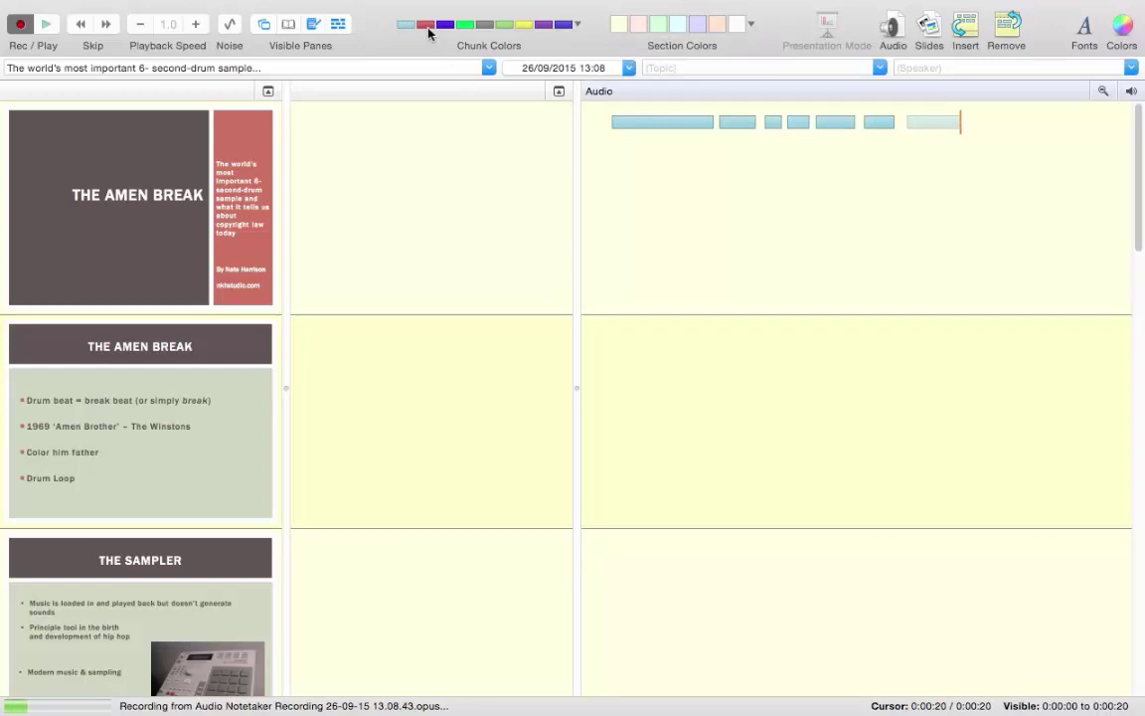
# Step: Mark chunks during the recording in red, the default light blue and dark blue, and stop recording
pyautogui.click(428, 28)
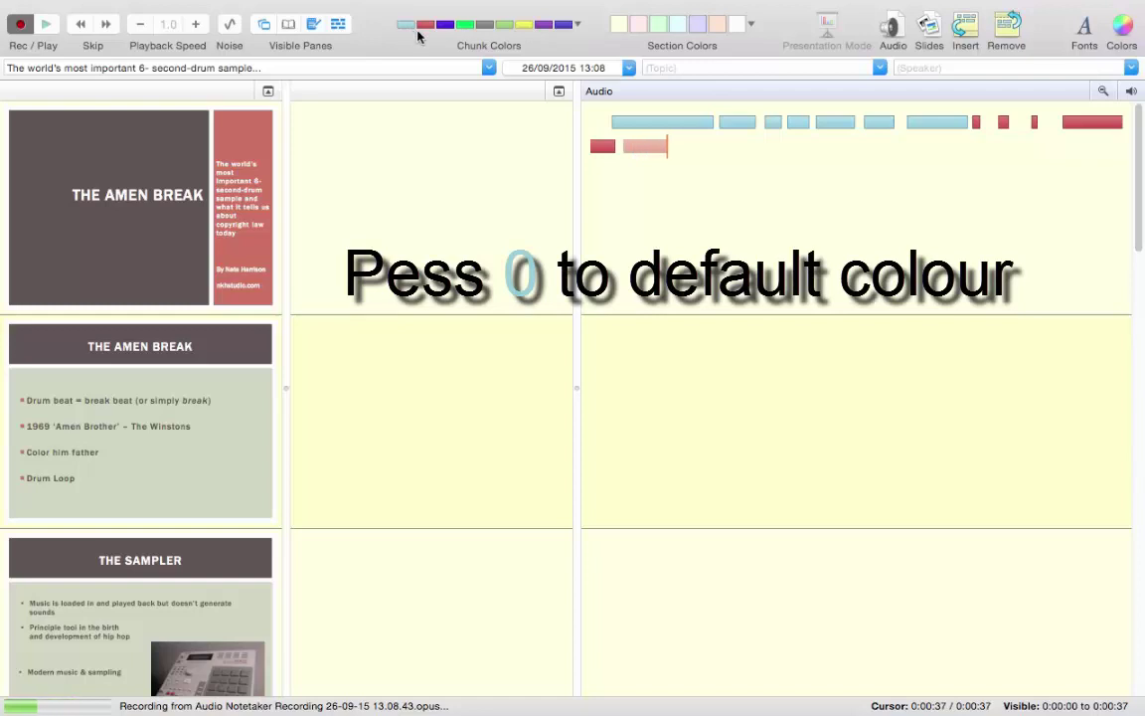
pyautogui.press('0')
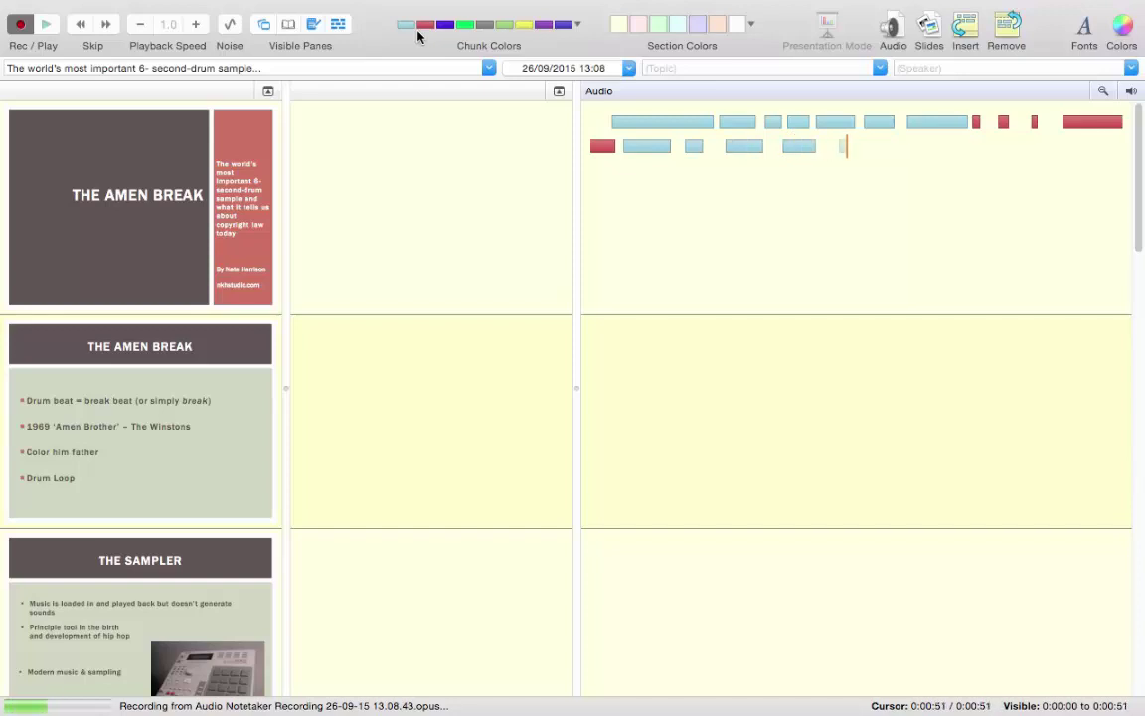
pyautogui.press('2')
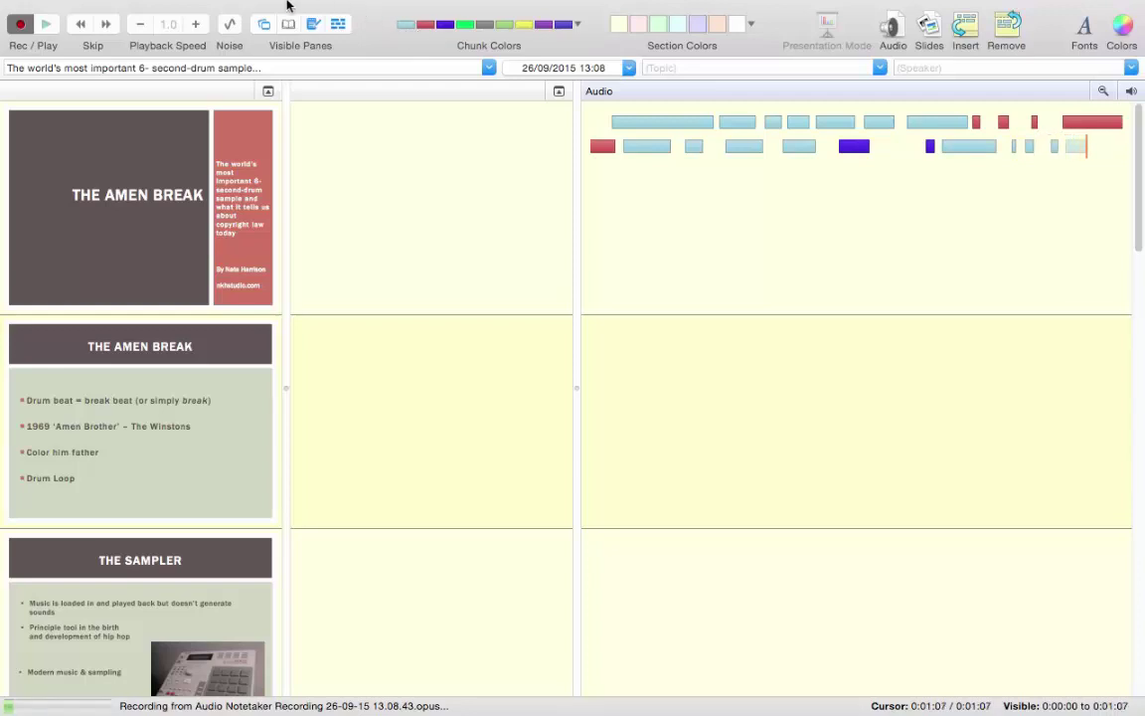
pyautogui.click(19, 27)
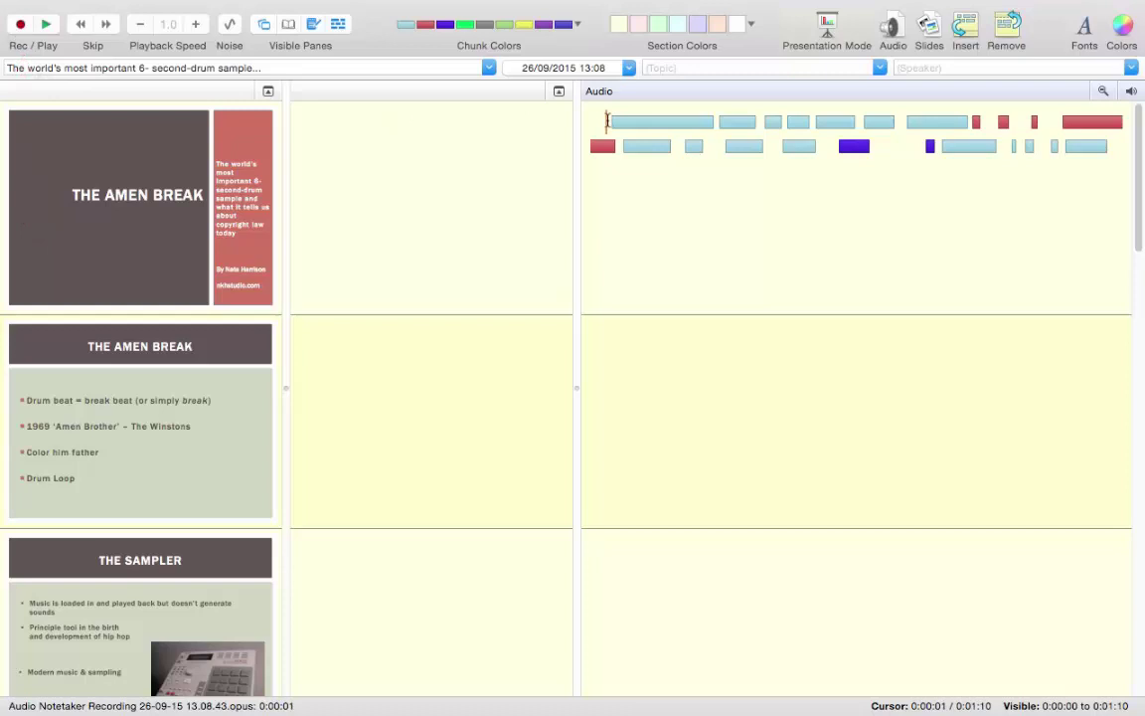
# Step: Play the recording from near its start, recolor its first chunk dark blue, and pause playback
pyautogui.click(47, 25)
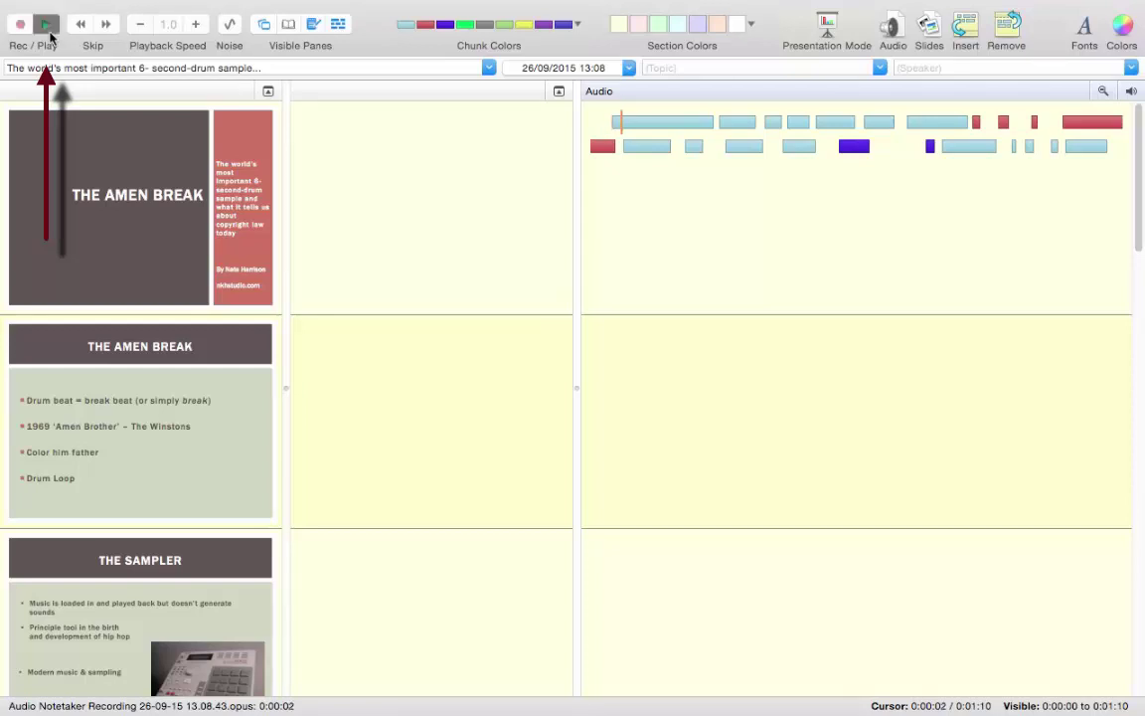
pyautogui.click(444, 26)
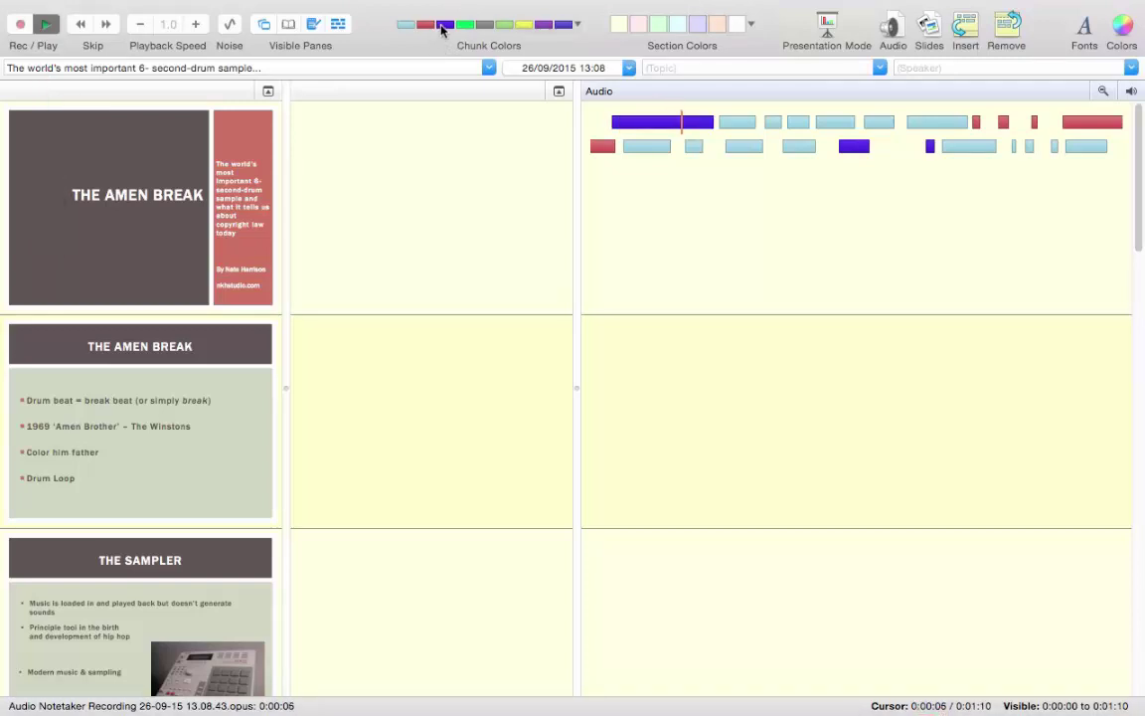
pyautogui.click(47, 25)
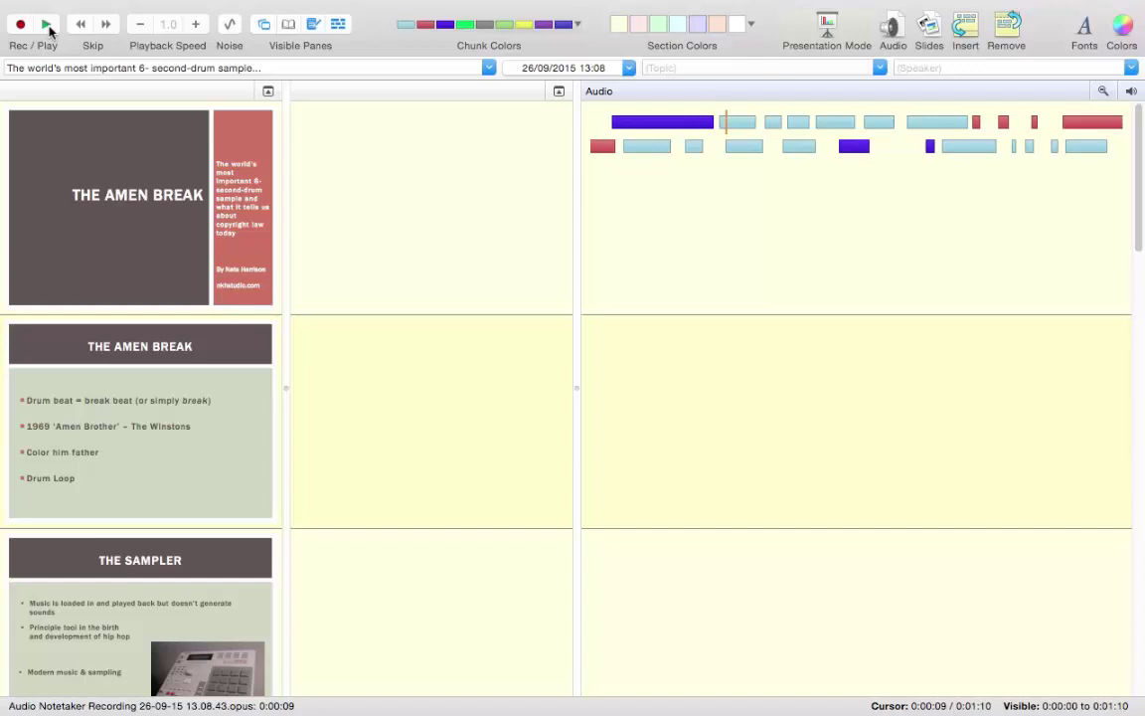
# Step: Resume and pause playback of the recording several times to listen to the following chunks
pyautogui.click(48, 26)
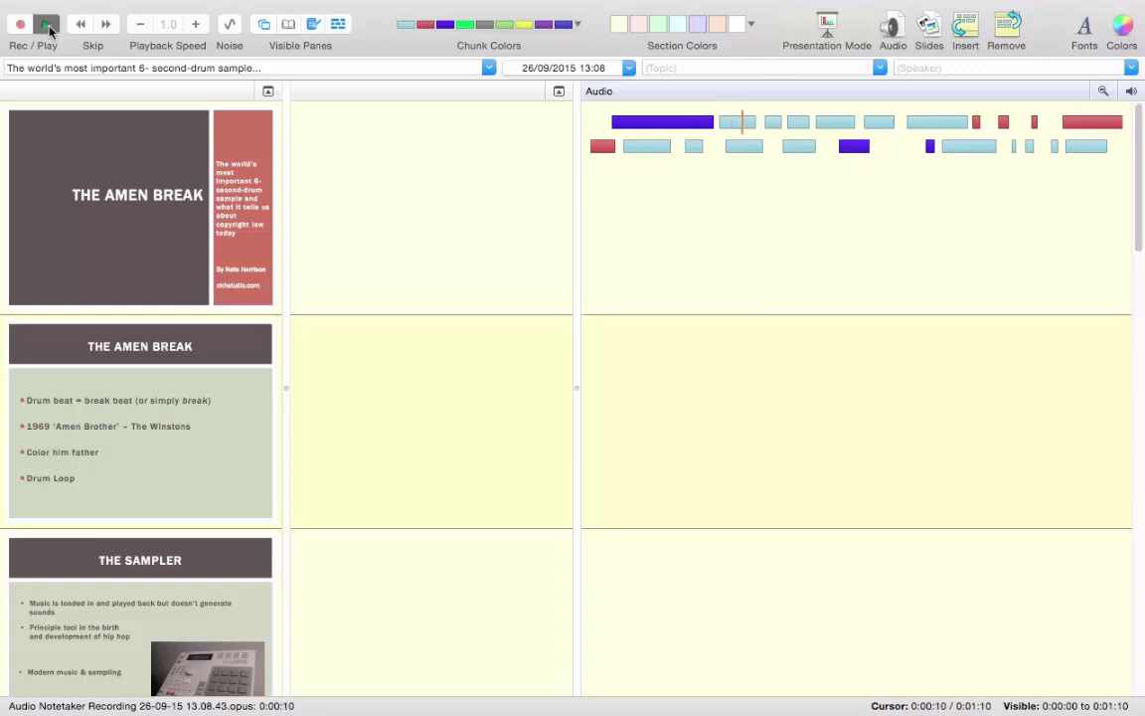
pyautogui.click(48, 26)
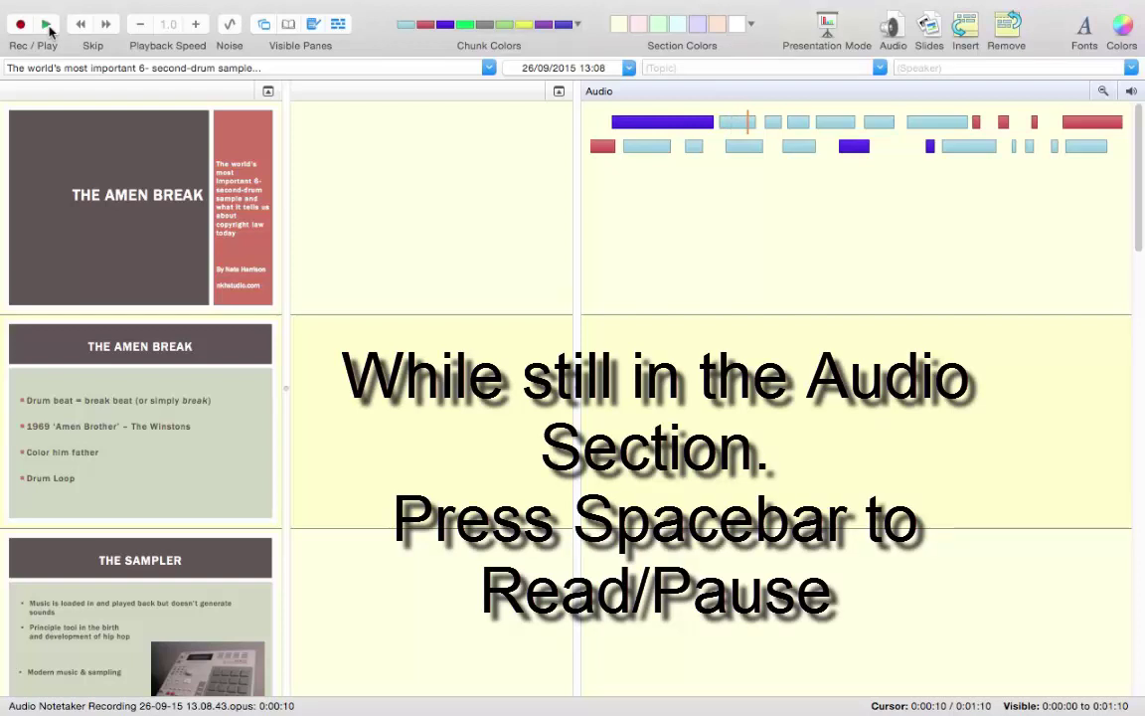
pyautogui.press('space')
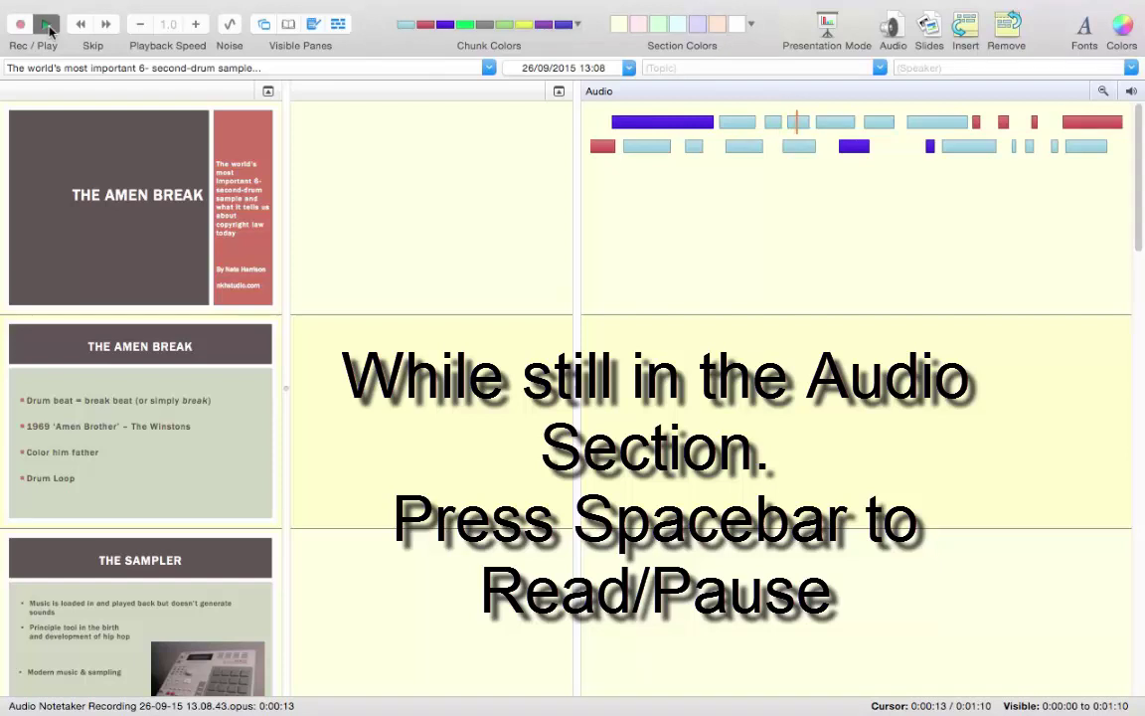
pyautogui.press('space')
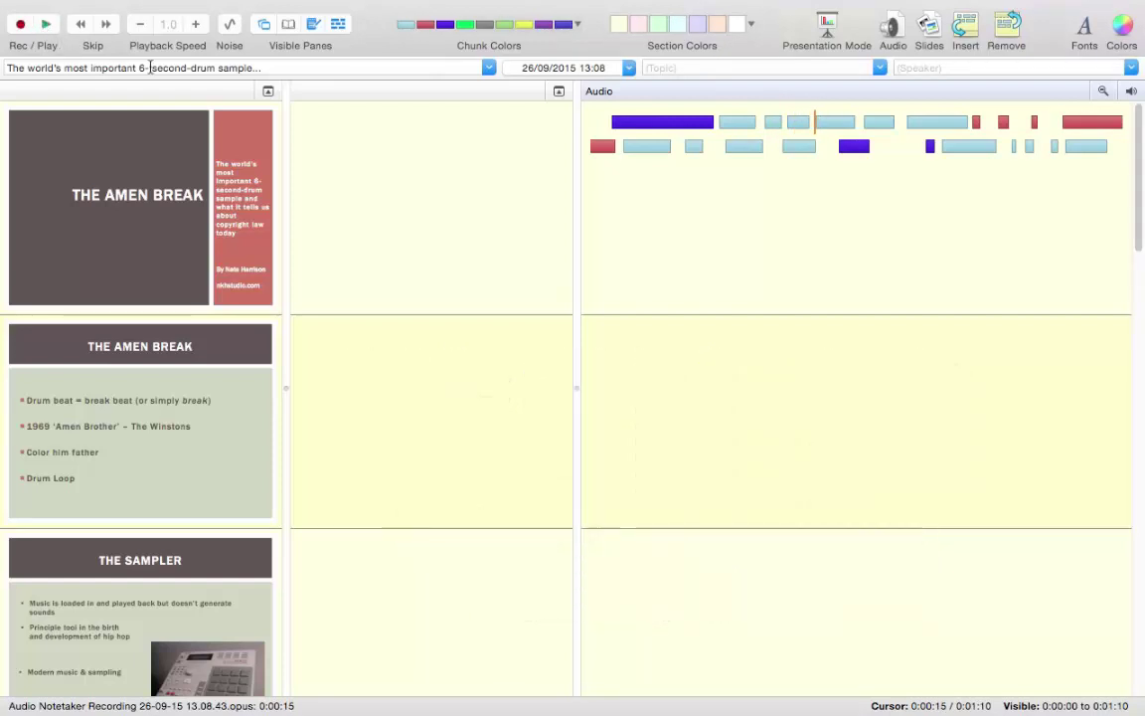
pyautogui.press('space')
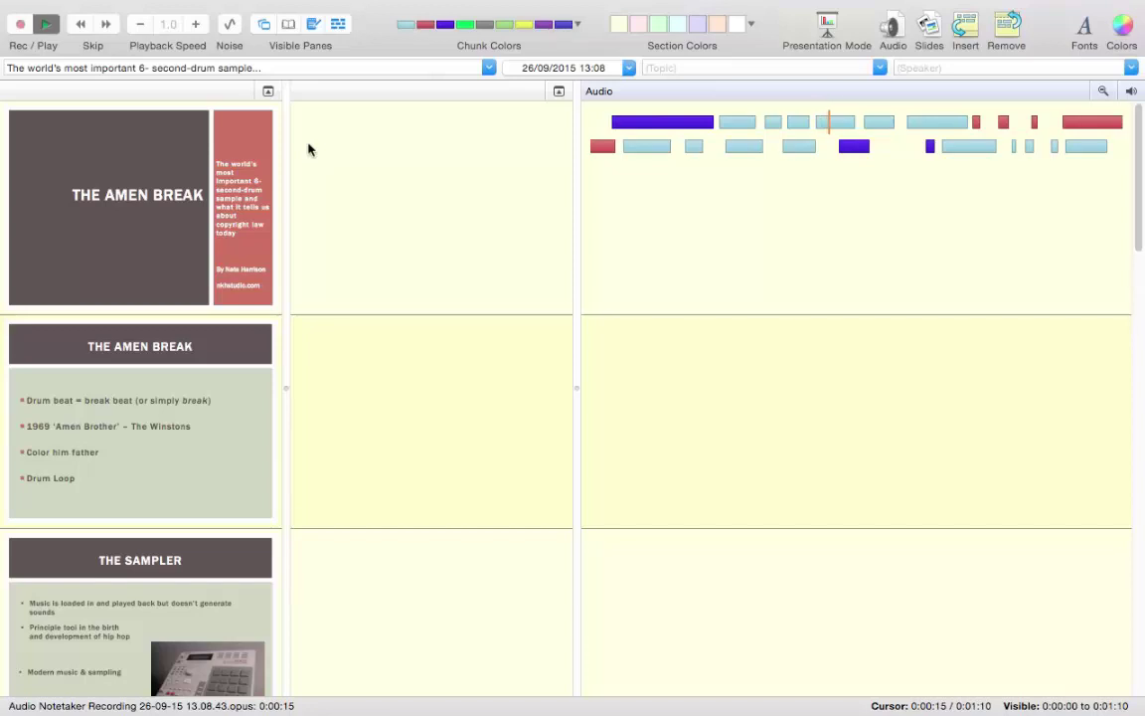
pyautogui.press('space')
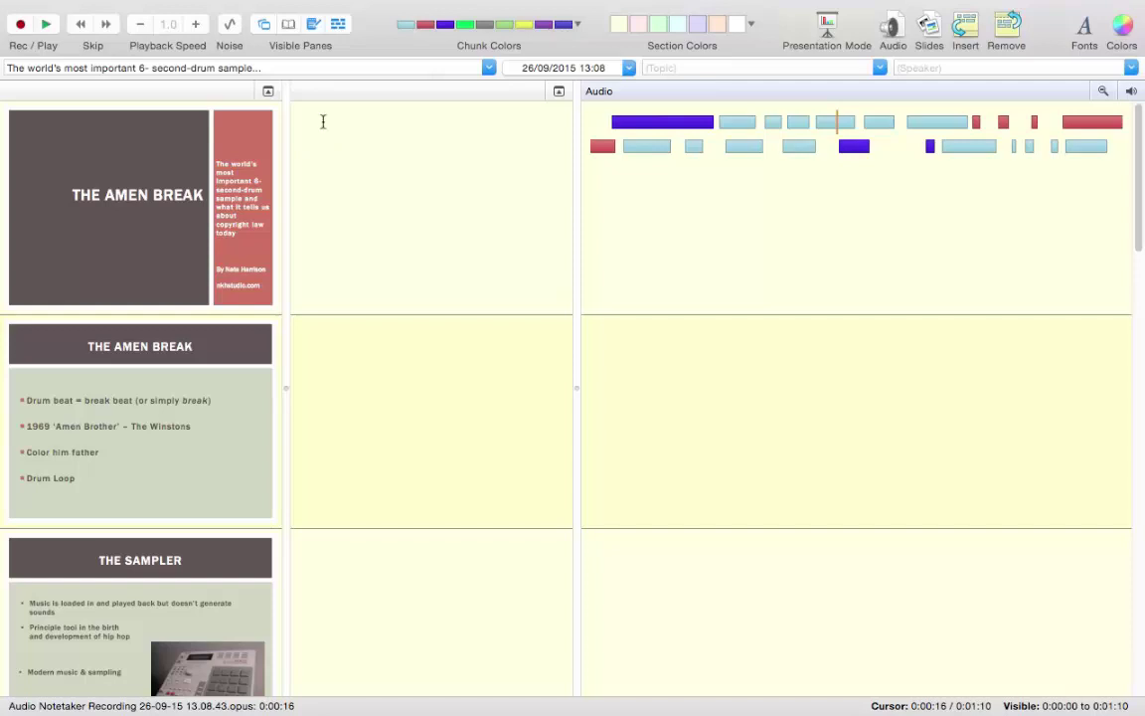
# Step: Switch the focus back and forth between the text, audio and images panes of the first section, ending in the audio pane
pyautogui.click(323, 121)
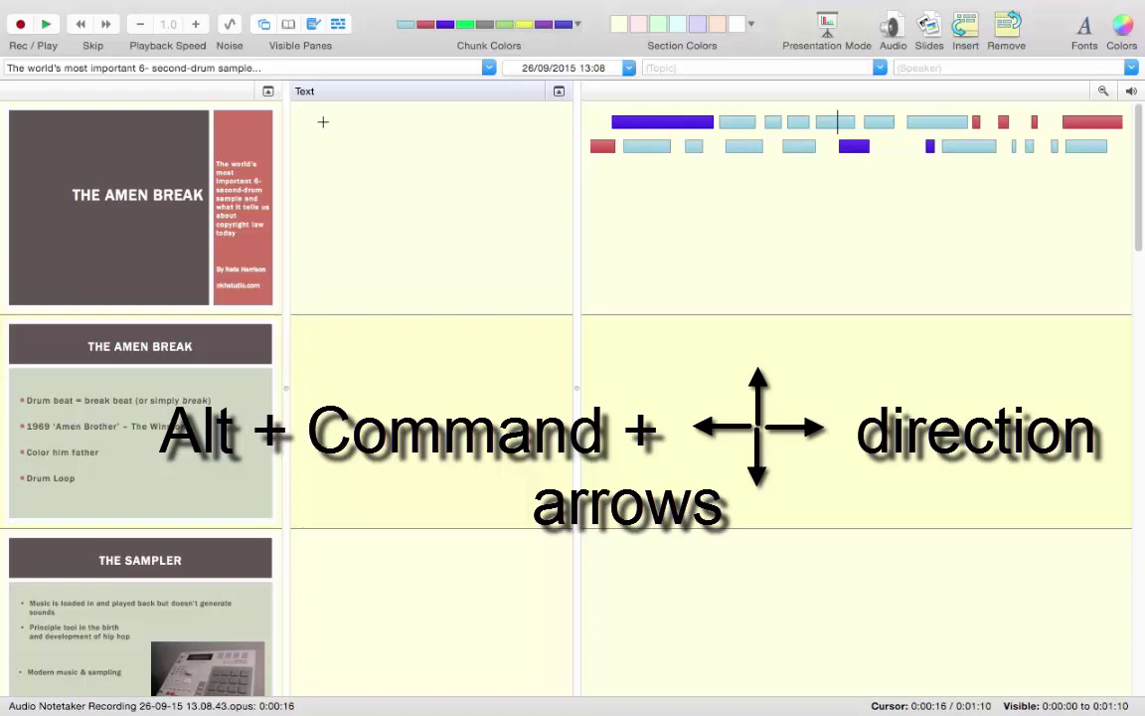
pyautogui.press('alt+super+Right')
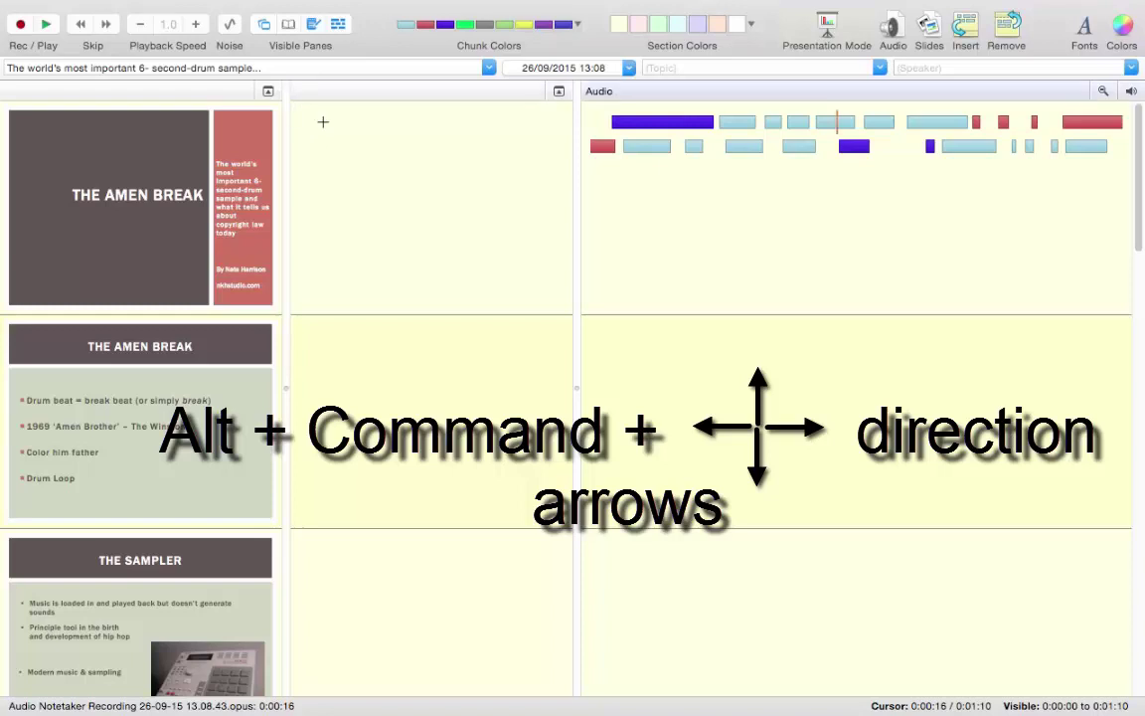
pyautogui.press('alt+super+Left')
pyautogui.press('alt+super+Right')
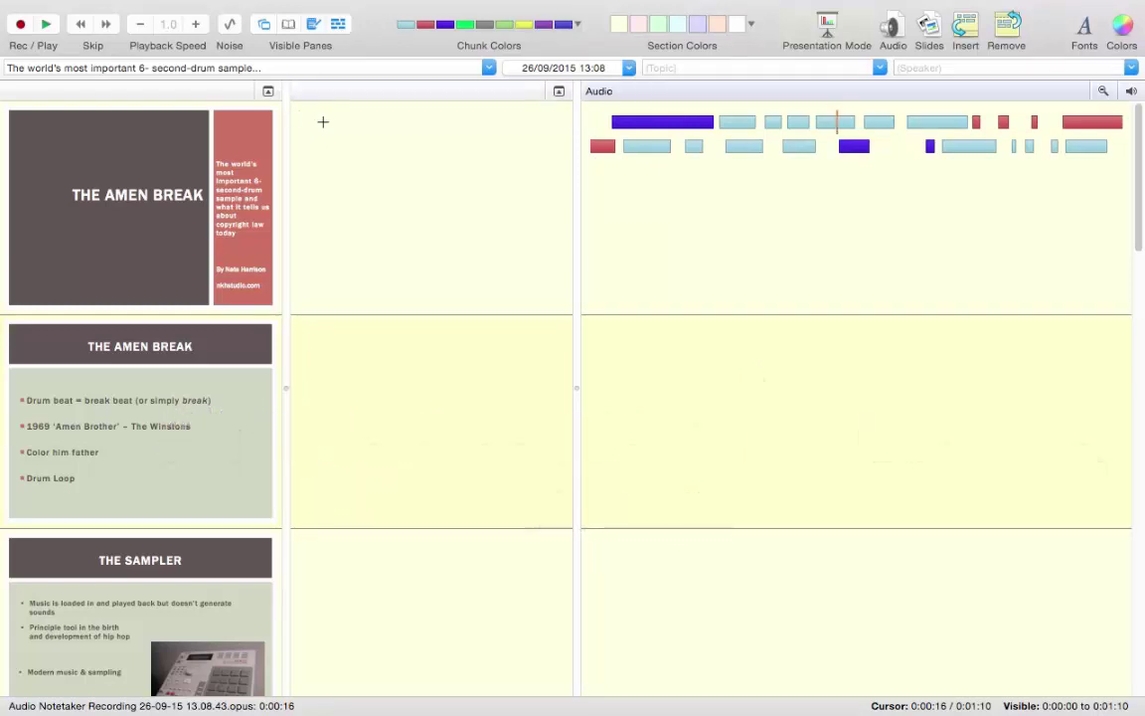
pyautogui.press('alt+super+Left')
pyautogui.press('alt+super+Left')
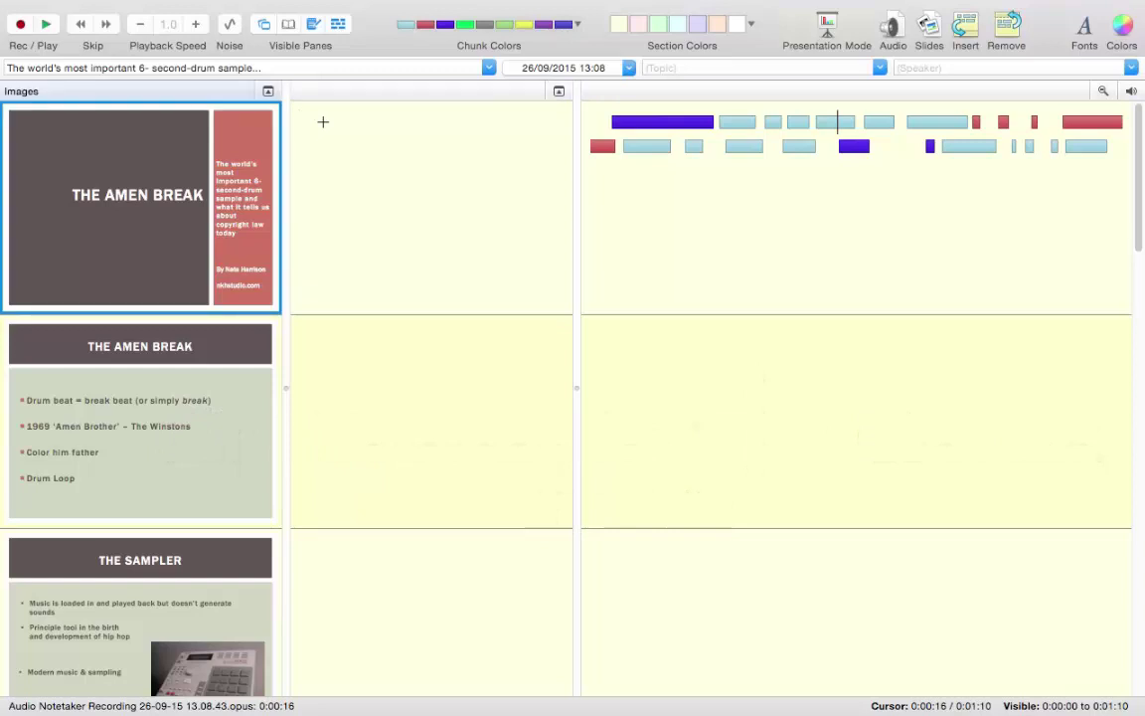
pyautogui.press('alt+super+Right')
pyautogui.press('alt+super+Right')
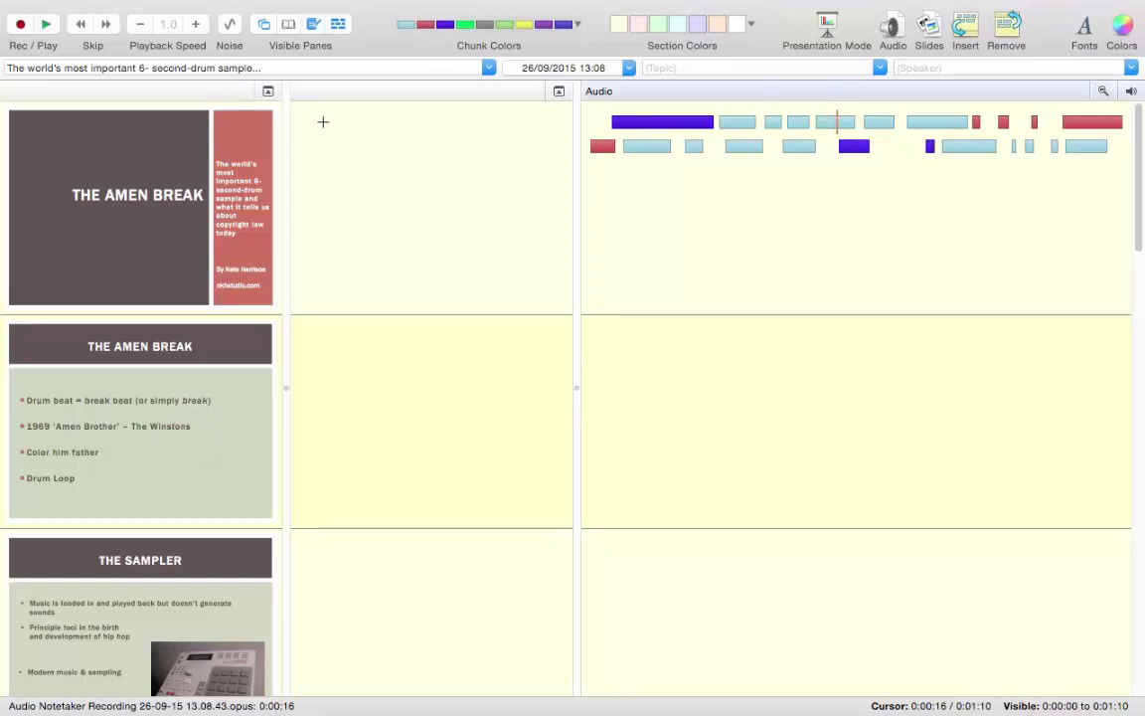
# Step: Write the note "this a note and my second one" in the first section's text pane while the recording plays, and pause playback
pyautogui.press('space')
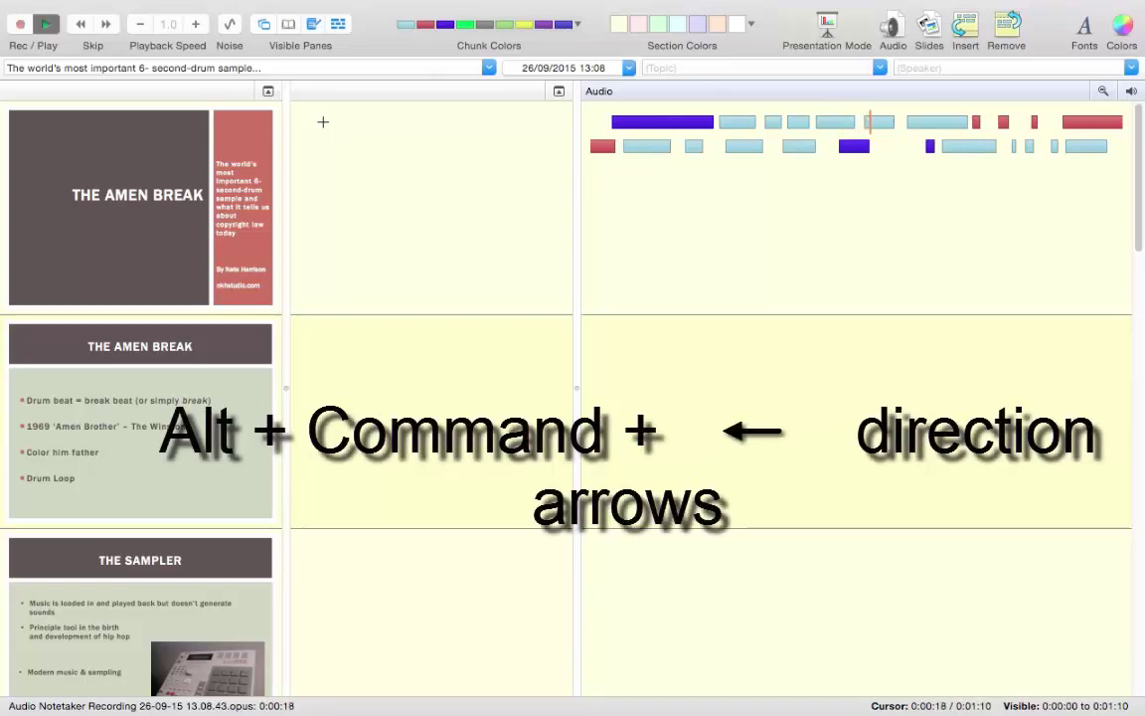
pyautogui.press('alt+super+Left')
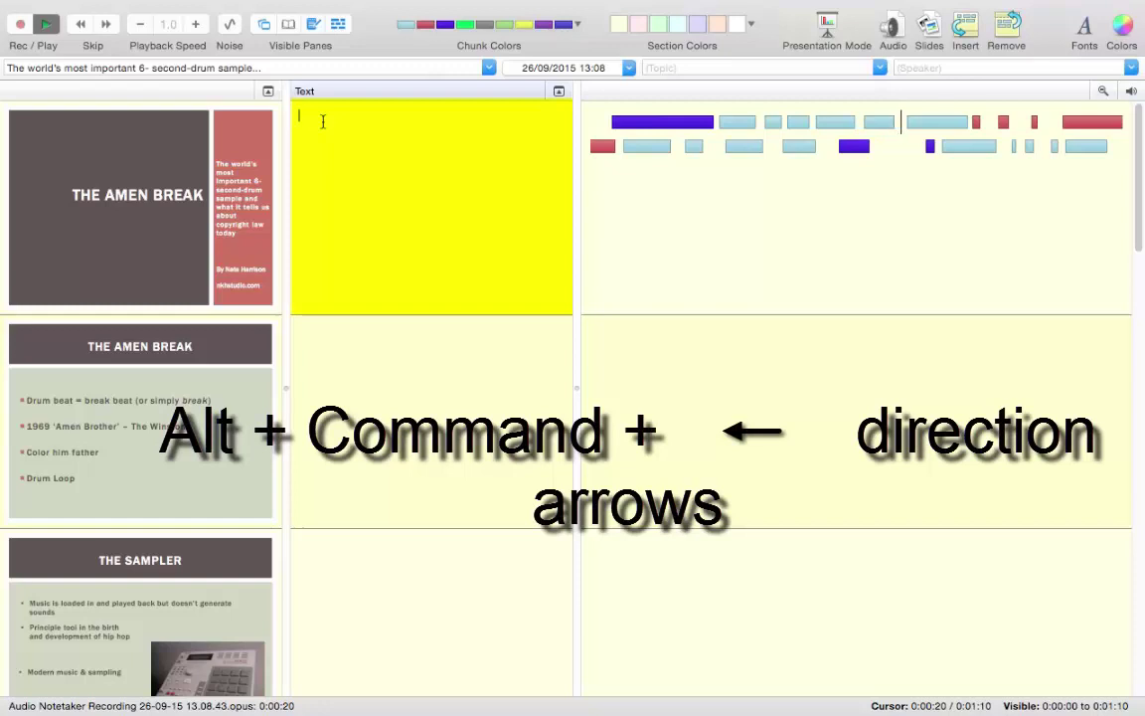
pyautogui.write('this ')
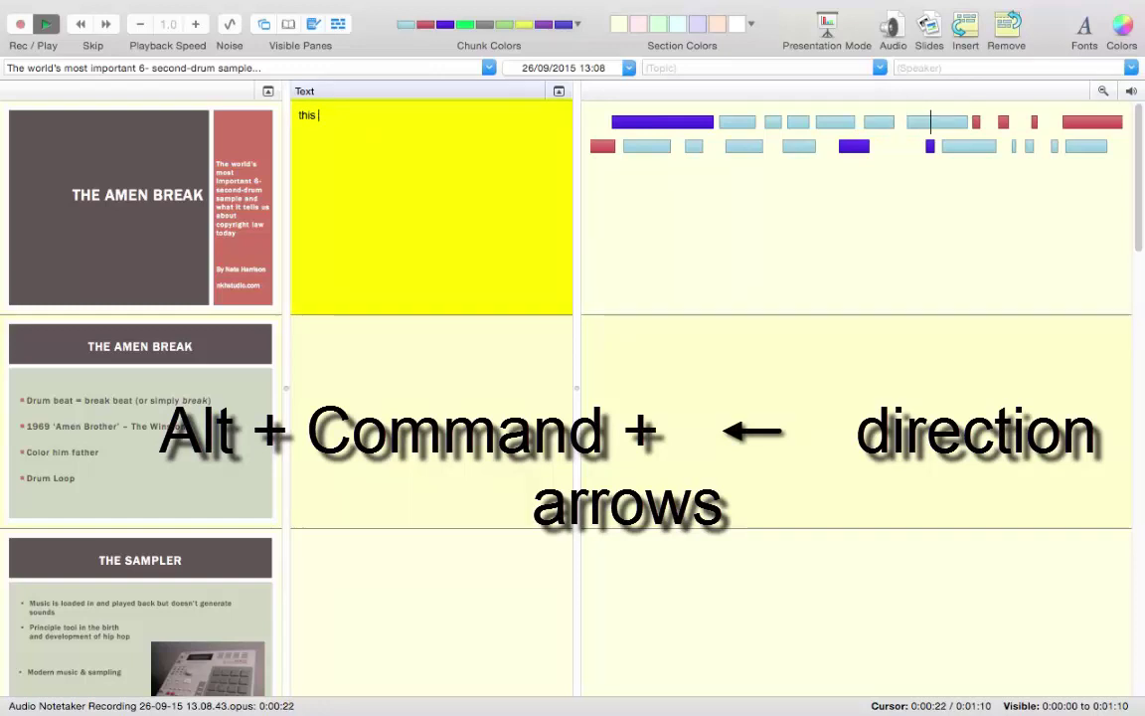
pyautogui.write('a note and my ')
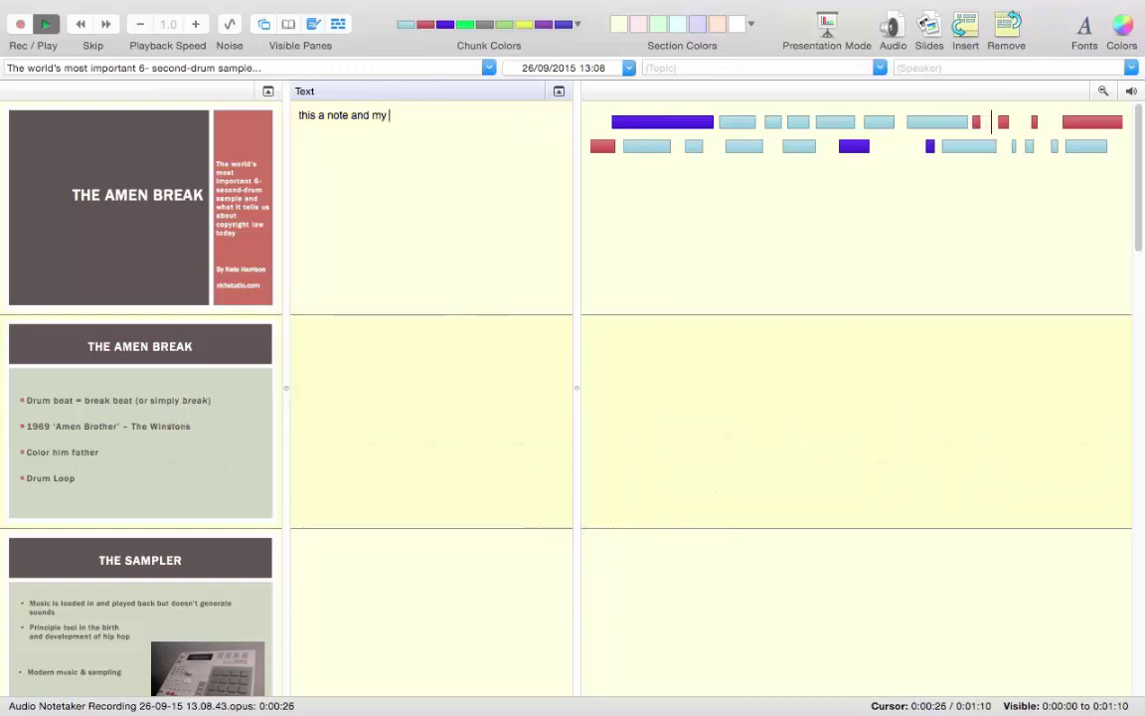
pyautogui.write('second m')
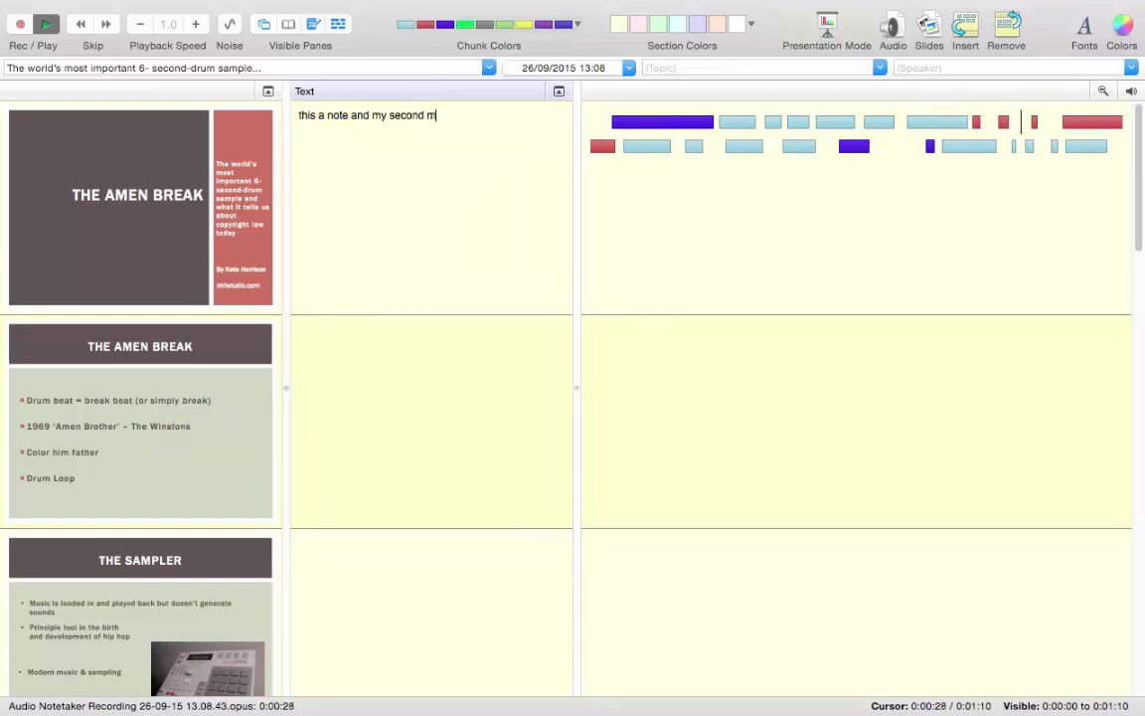
pyautogui.press('BackSpace')
pyautogui.write('one')
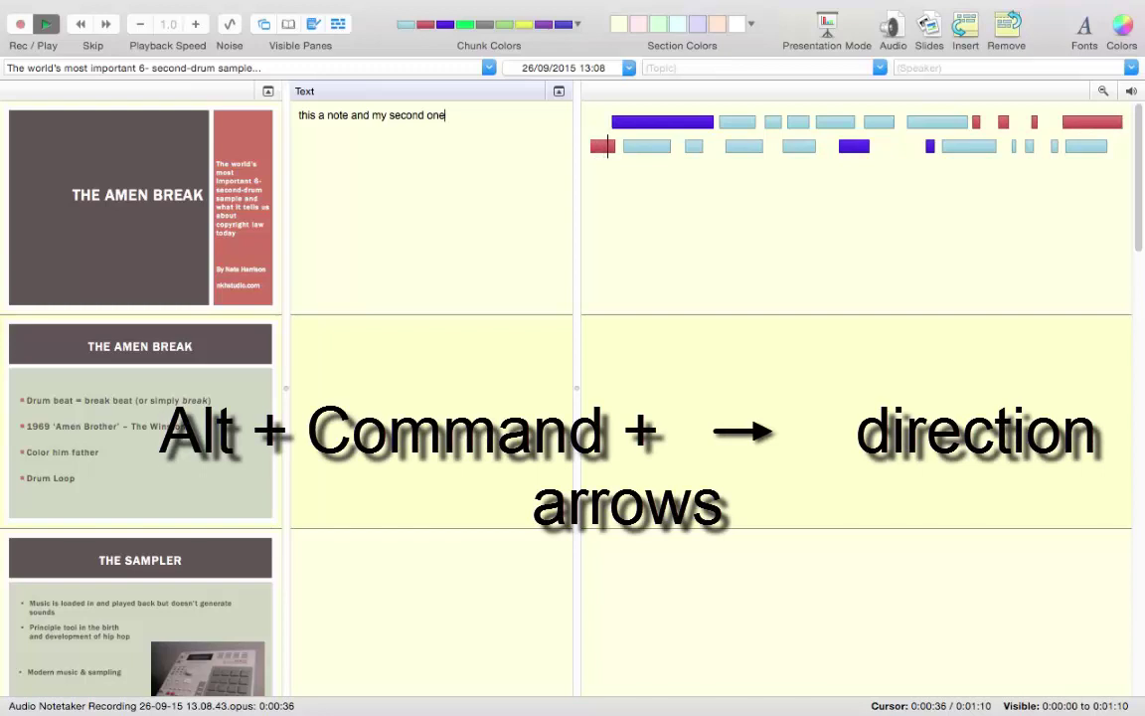
pyautogui.press('alt+super+Right')
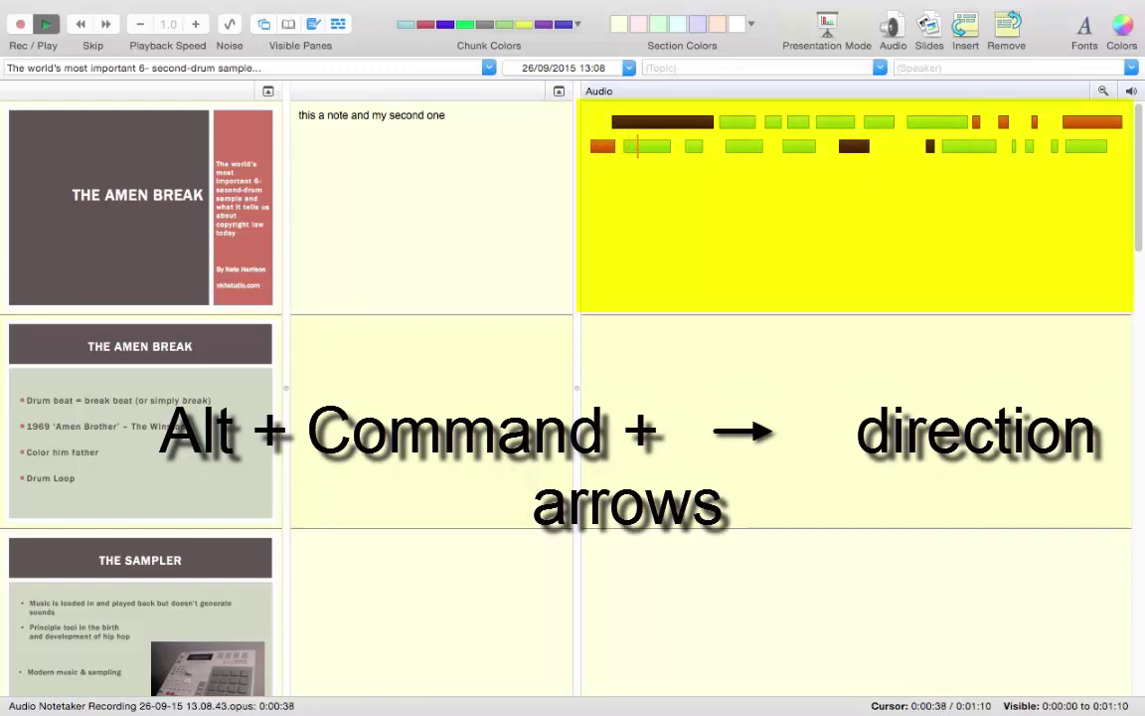
pyautogui.press('space')
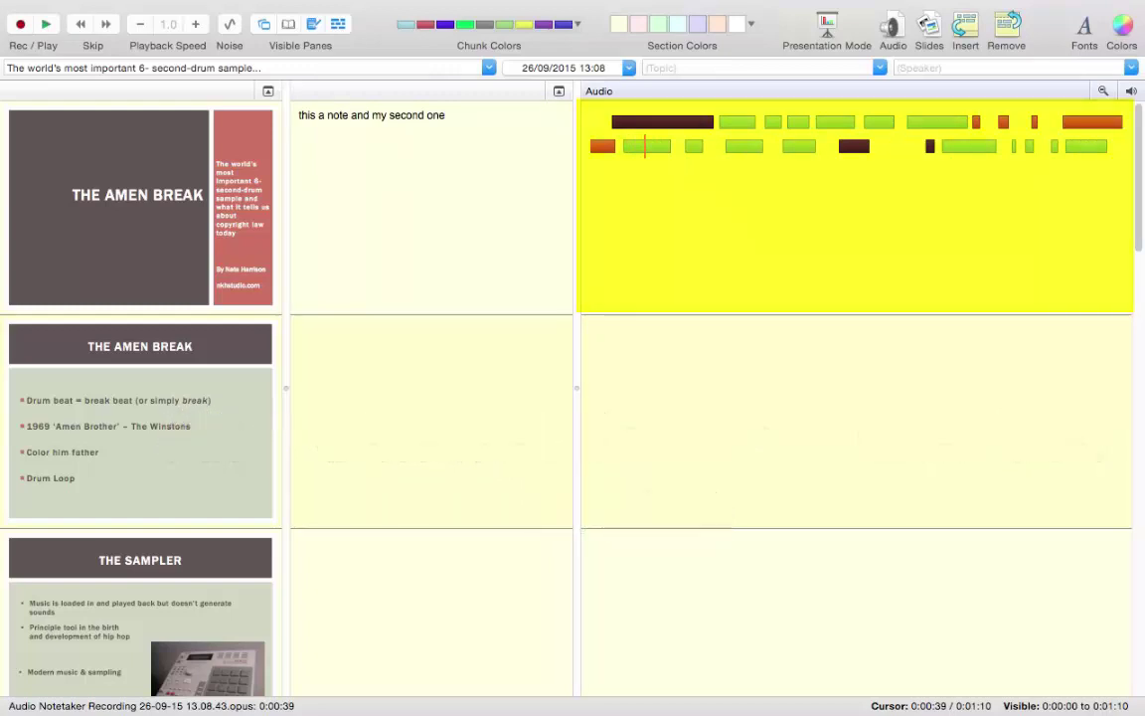
# Step: Color the words "note and my second one" red in the first section's note
pyautogui.click(457, 117)
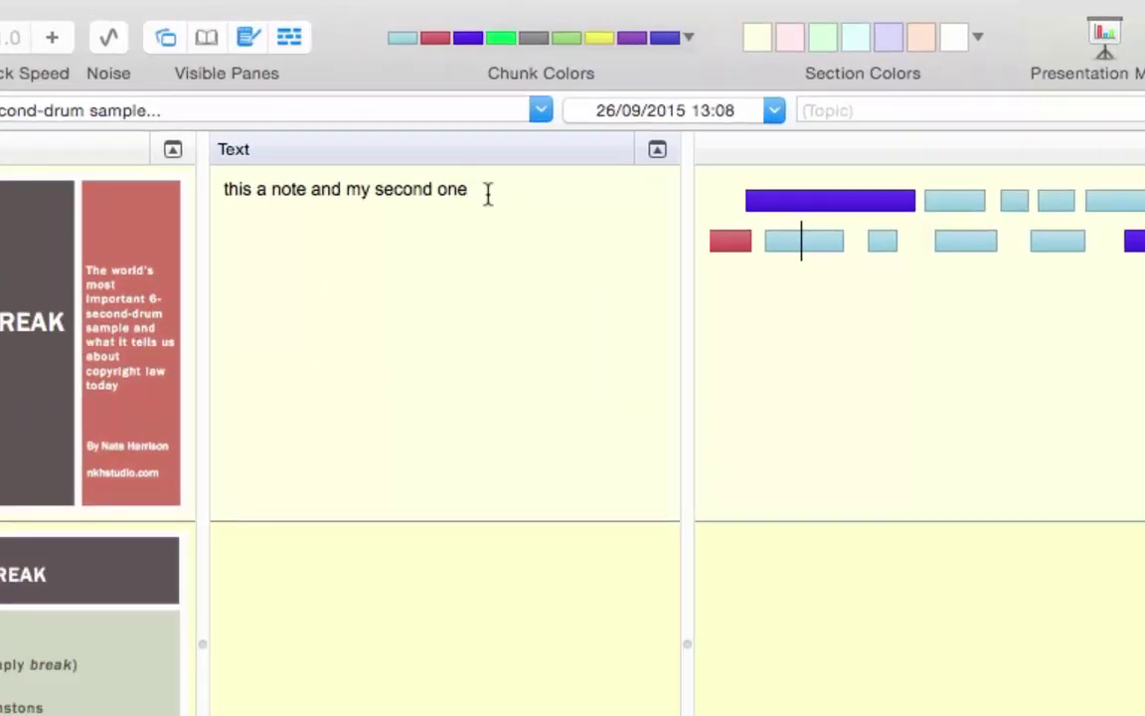
pyautogui.moveTo(486, 194); pyautogui.dragTo(272, 189)
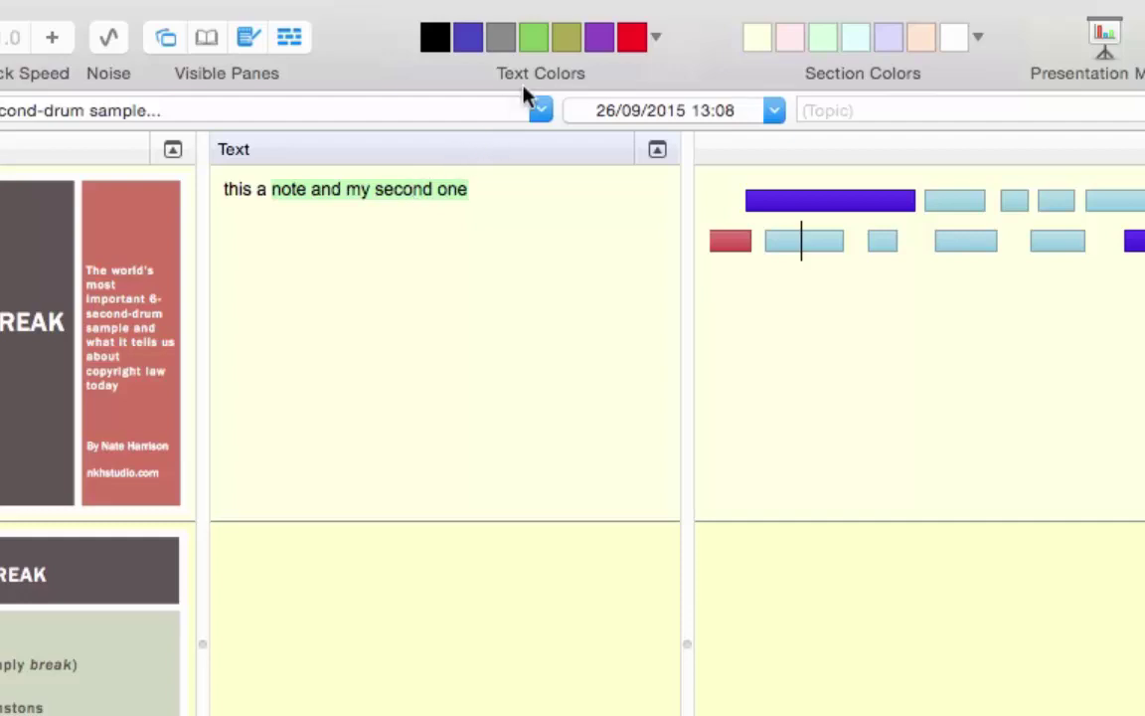
pyautogui.click(630, 40)
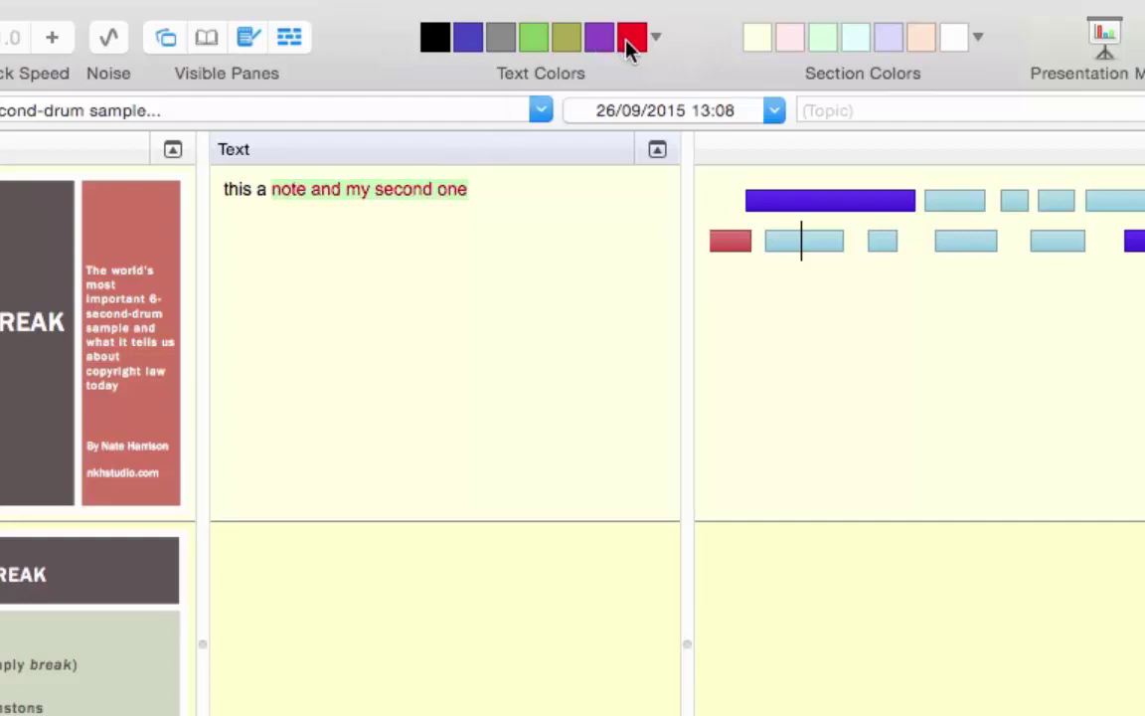
pyautogui.click(525, 214)
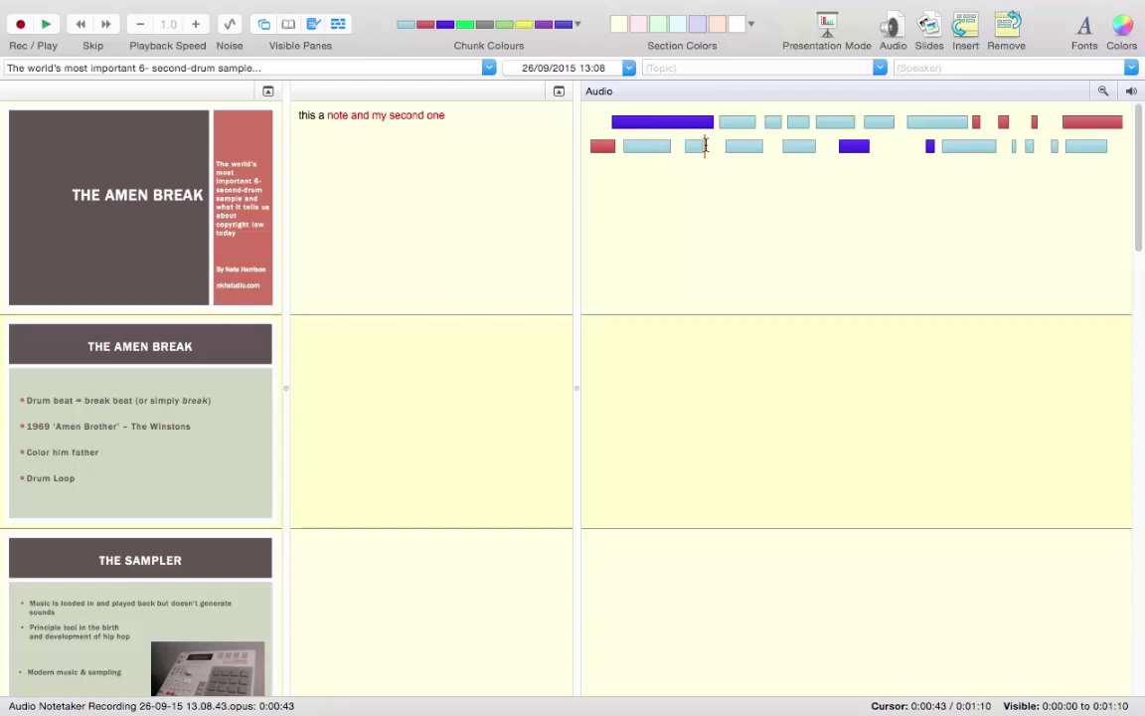
# Step: Play the recording briefly from 0:11, and move the three light blue chunks from 0:13 onward into the second slide's section
pyautogui.click(764, 121)
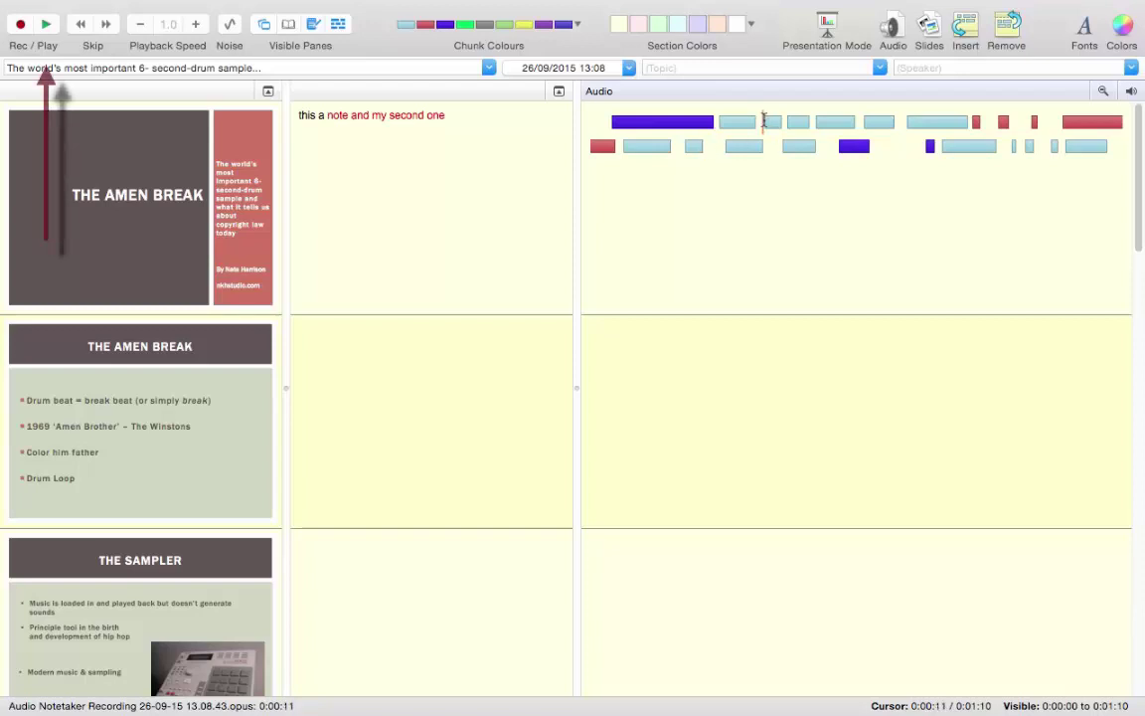
pyautogui.click(47, 23)
pyautogui.click(47, 23)
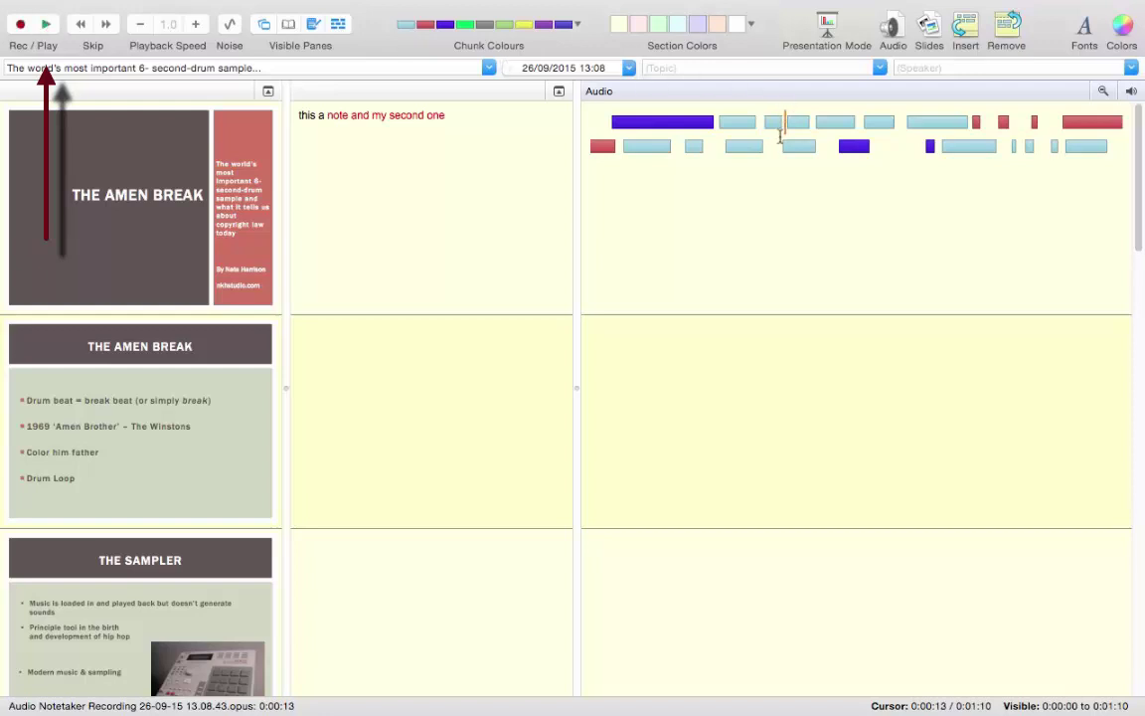
pyautogui.moveTo(786, 121); pyautogui.dragTo(796, 351)
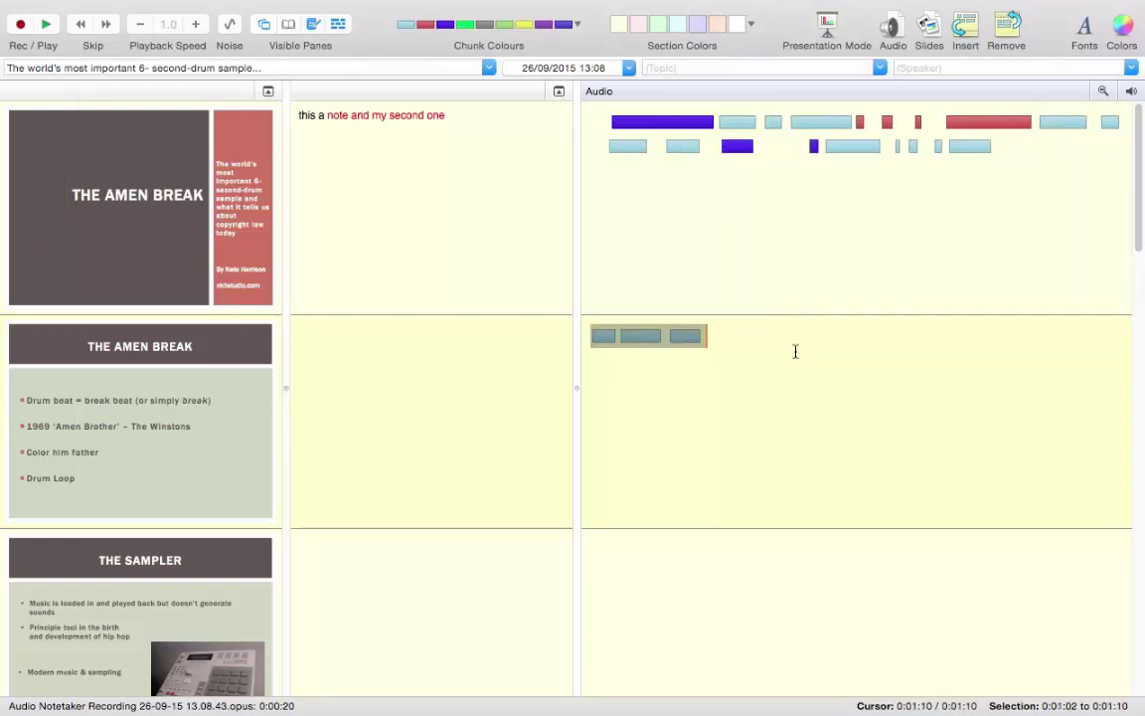
pyautogui.click(763, 272)
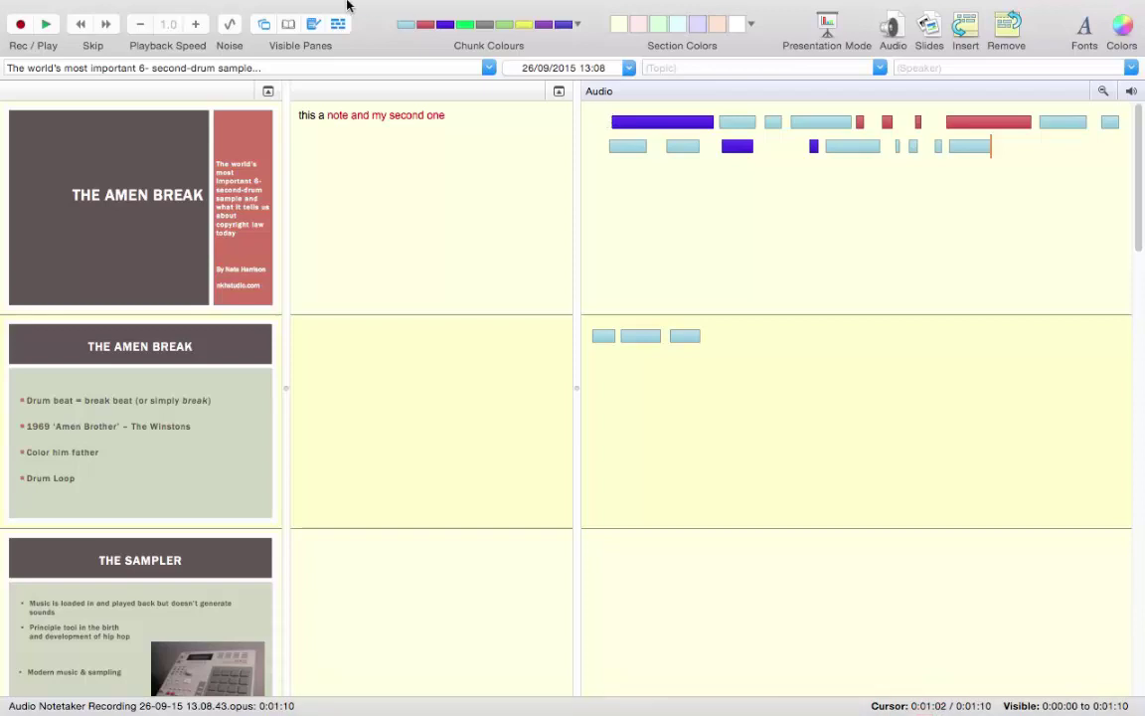
# Step: Extract only the audio chunks marked with red Chunk color 2 into a new document
pyautogui.moveTo(348, 7)
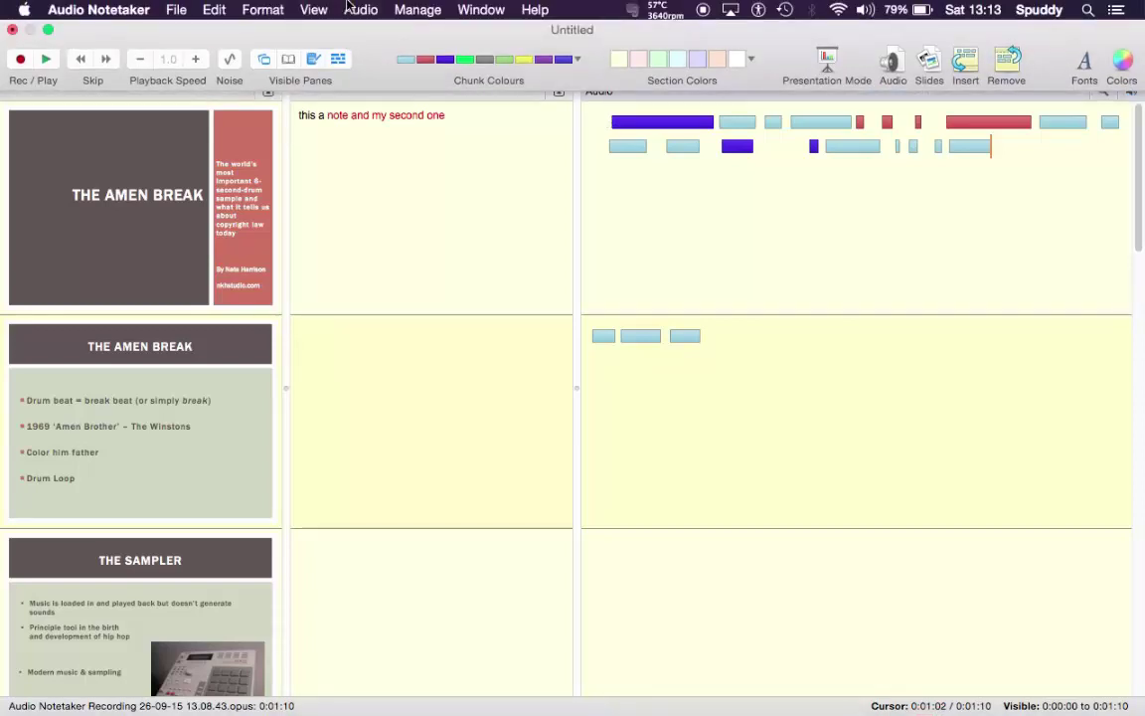
pyautogui.click(179, 12)
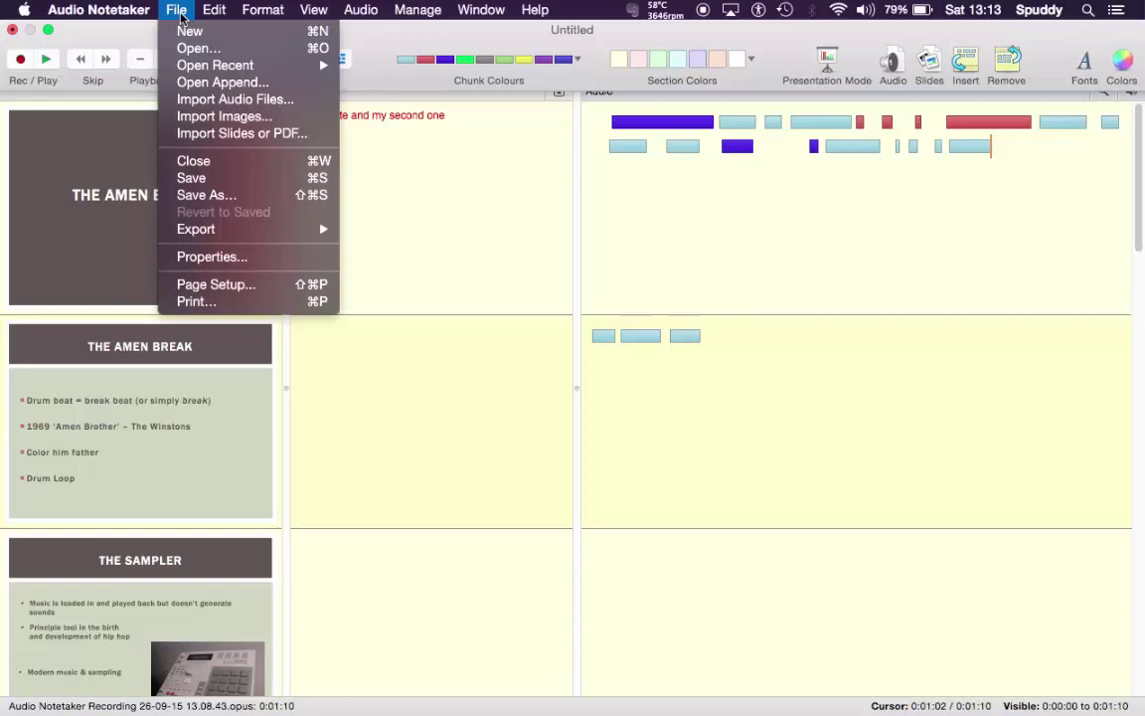
pyautogui.moveTo(210, 10)
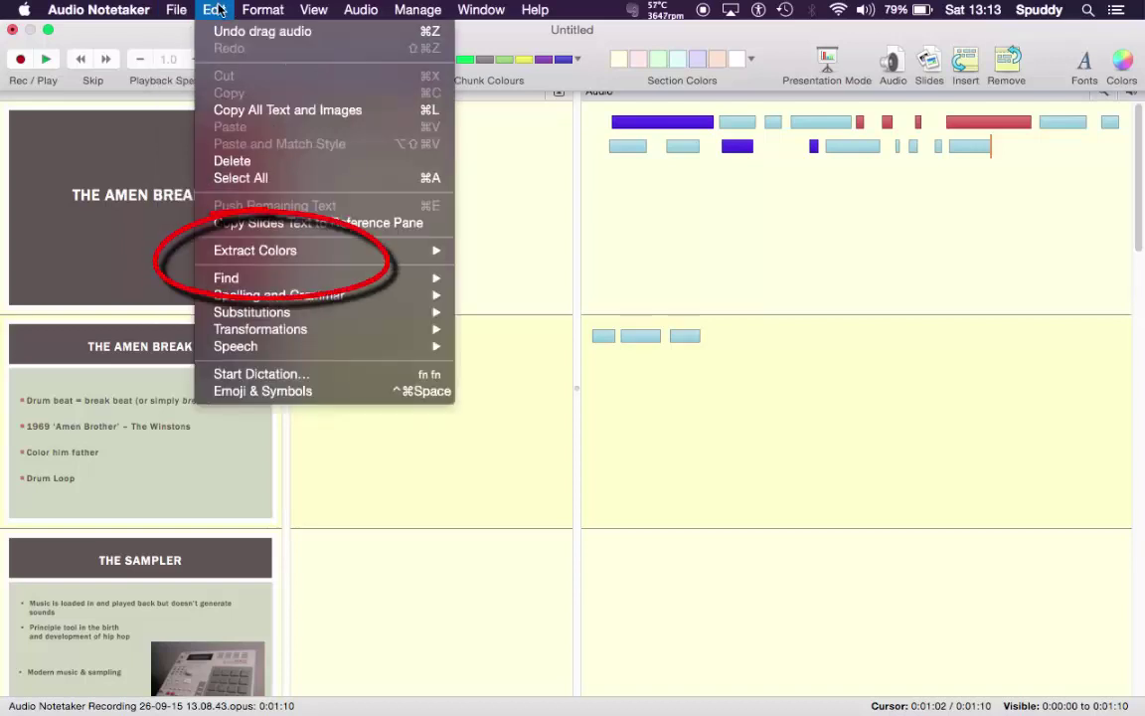
pyautogui.moveTo(280, 256)
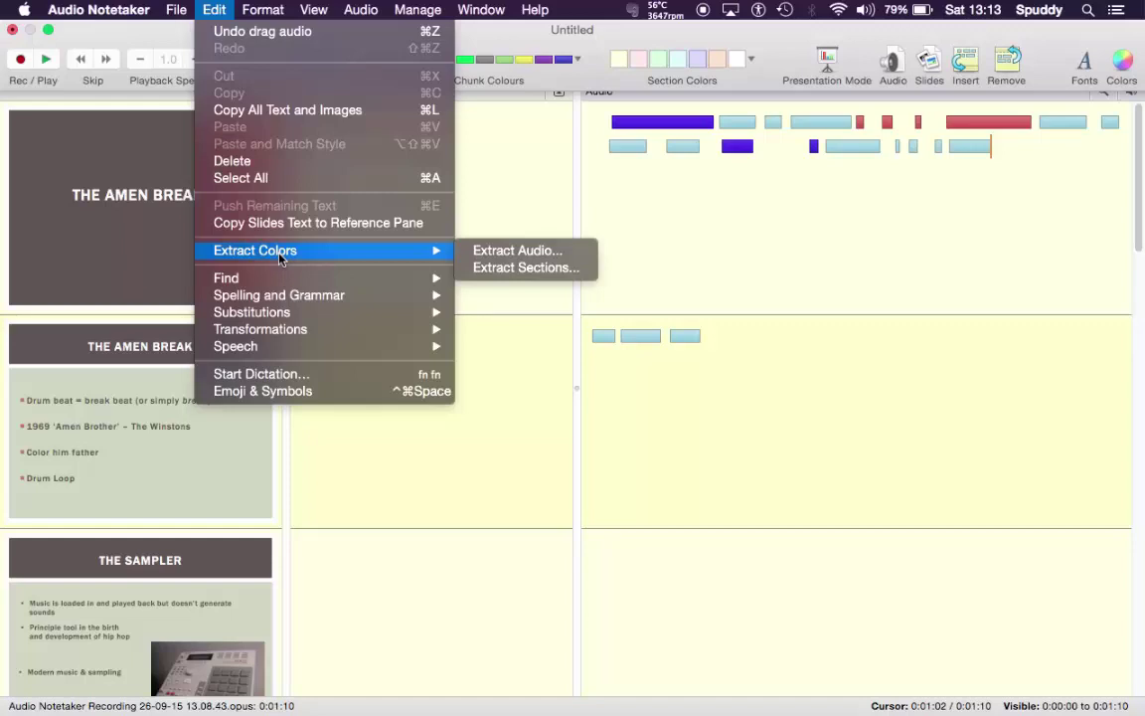
pyautogui.click(482, 250)
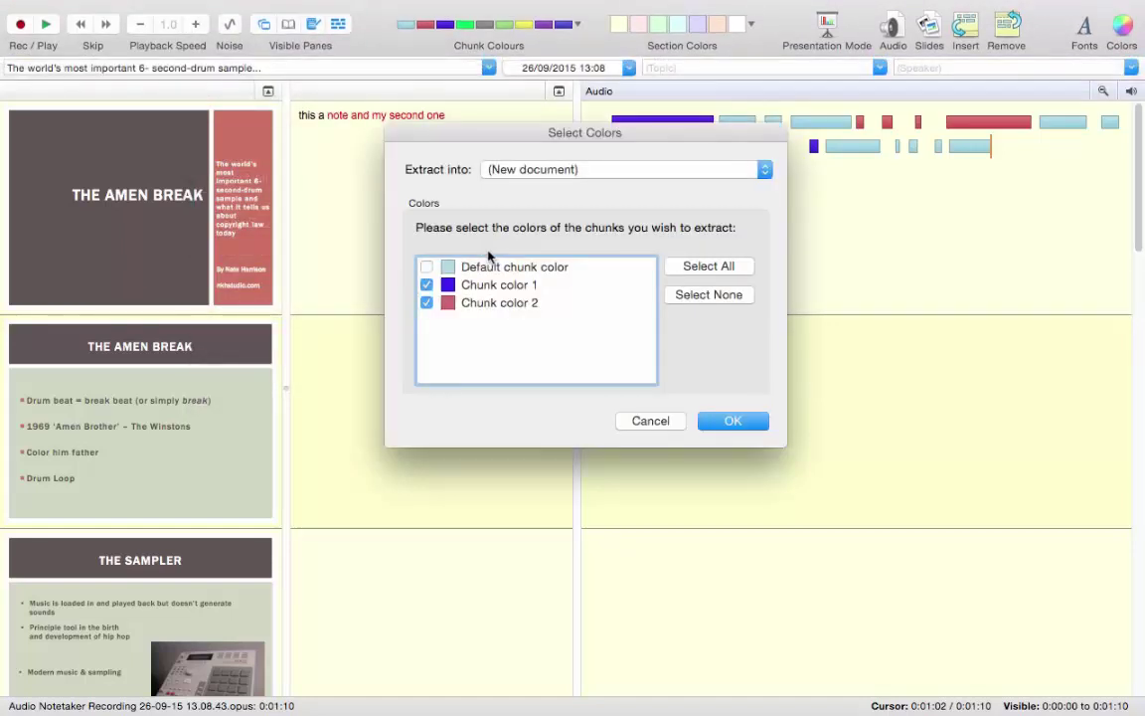
pyautogui.click(427, 285)
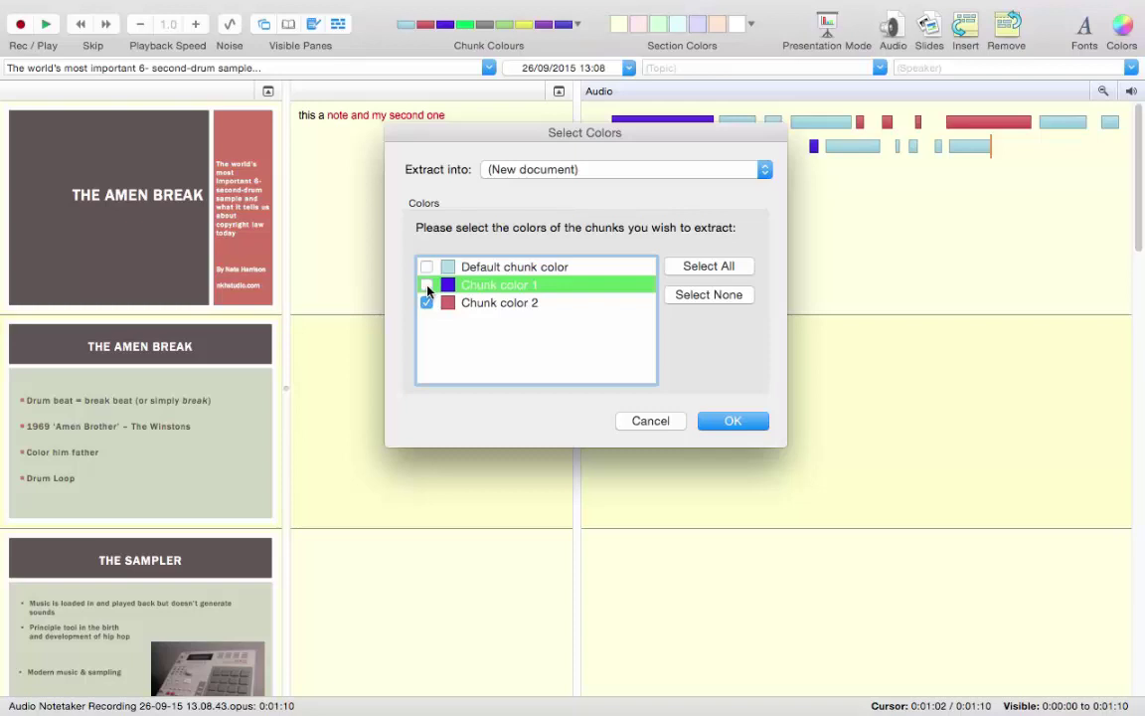
pyautogui.click(470, 305)
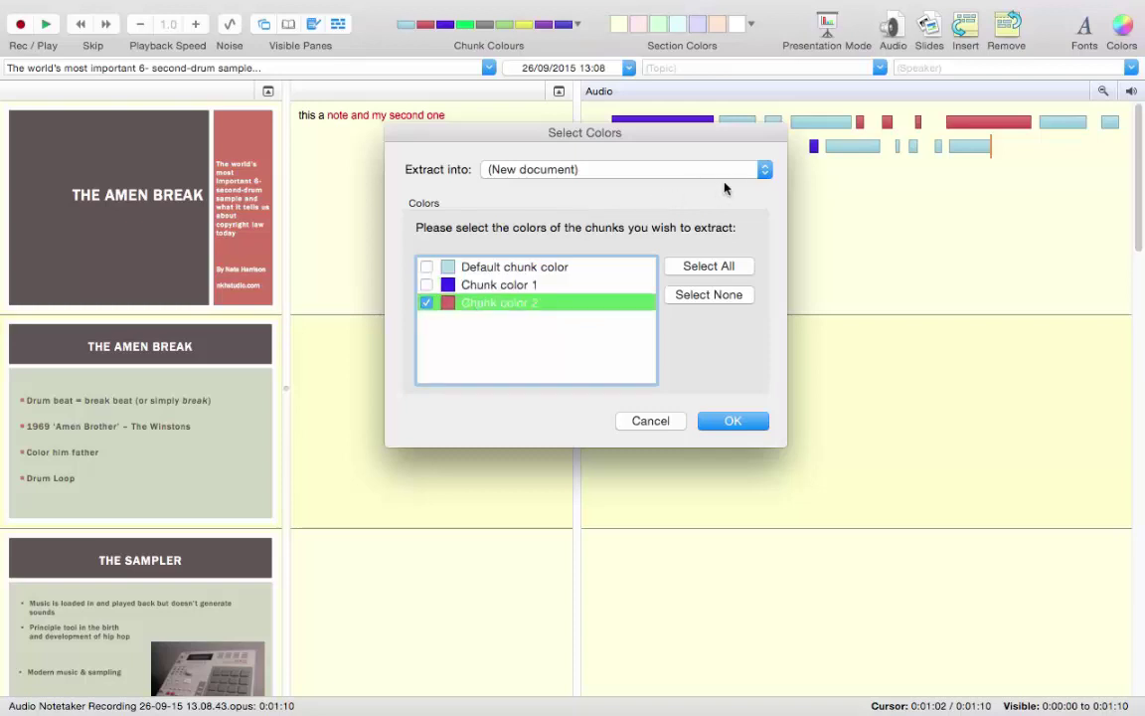
pyautogui.click(764, 171)
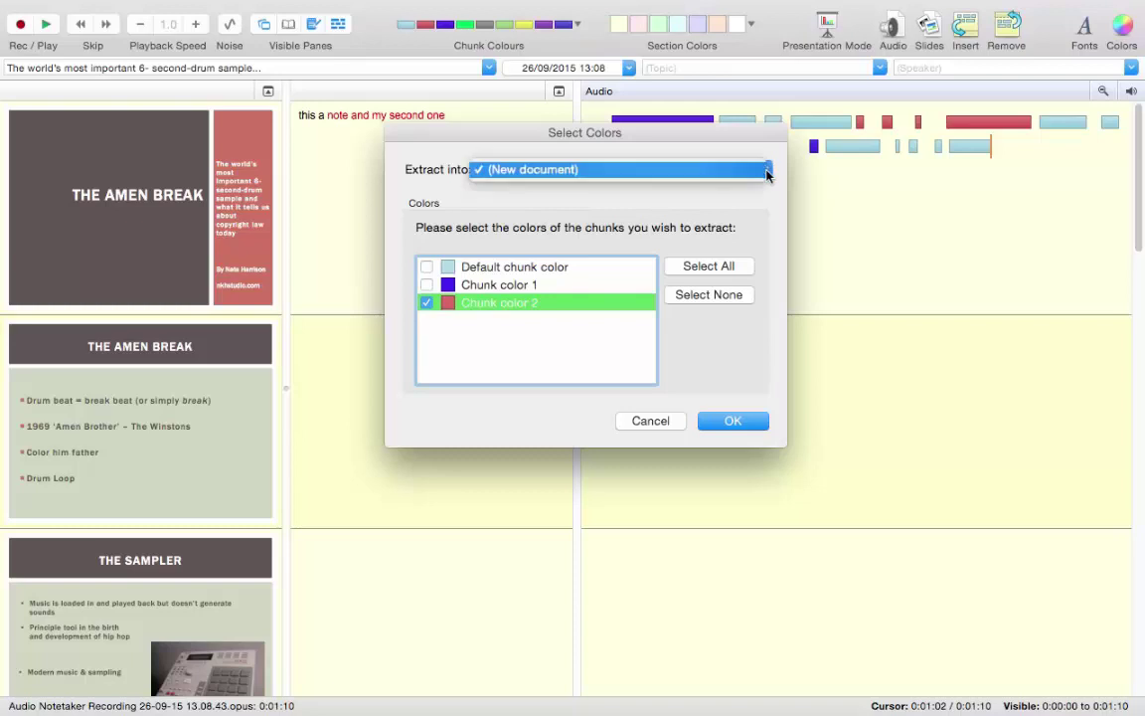
pyautogui.click(770, 216)
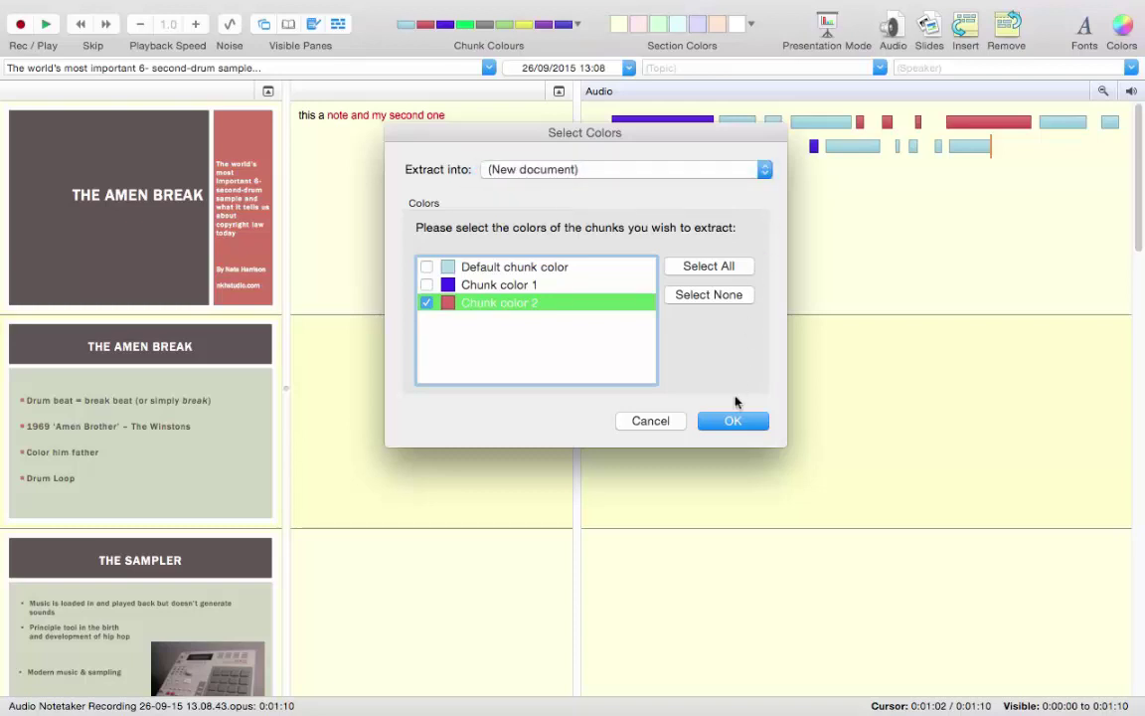
pyautogui.click(729, 422)
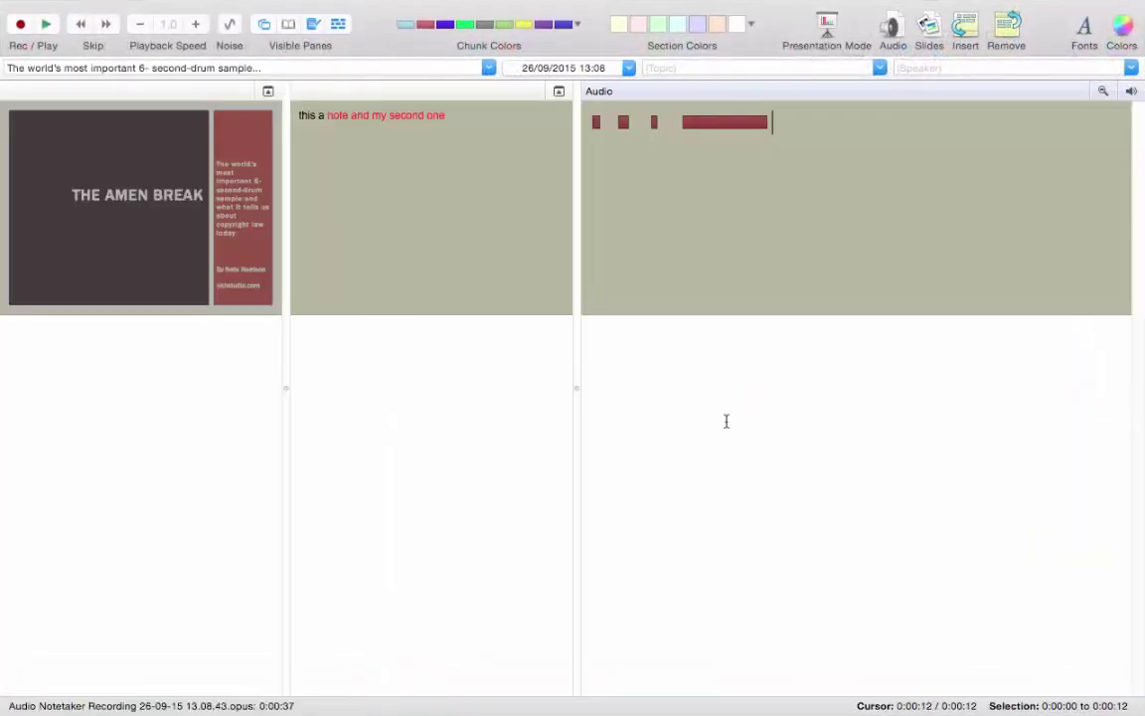
# Step: Look over the extracted document's slide, text and audio panes and its Speaker field
pyautogui.click(402, 404)
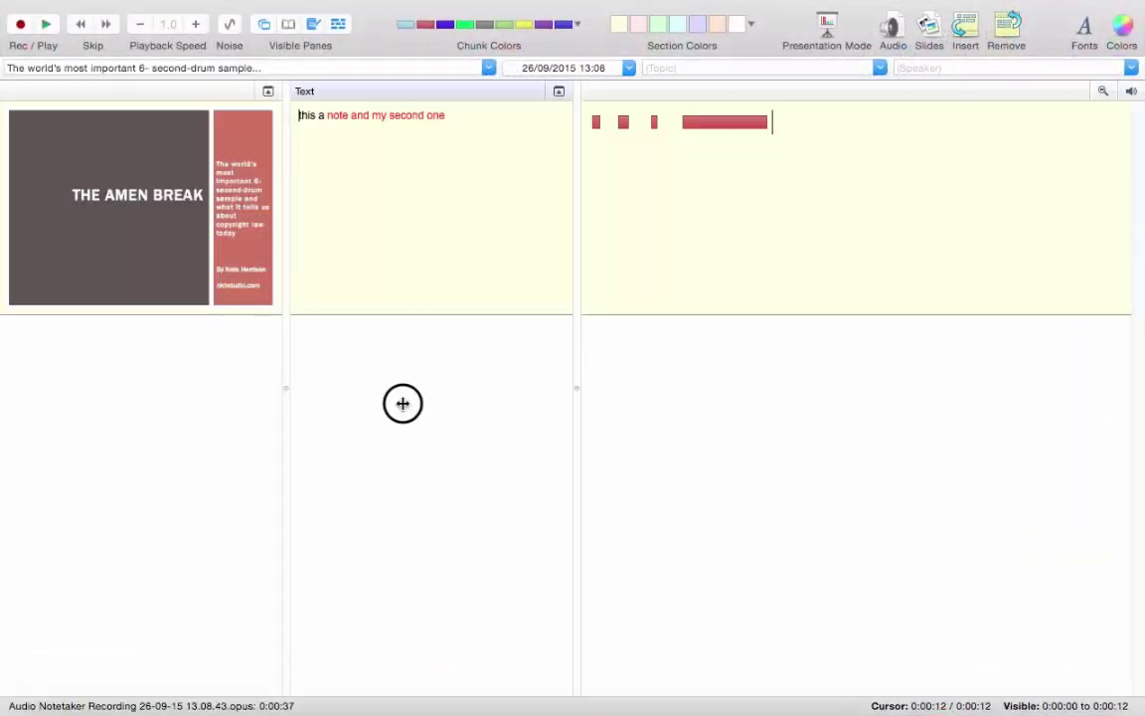
pyautogui.click(149, 239)
pyautogui.click(455, 171)
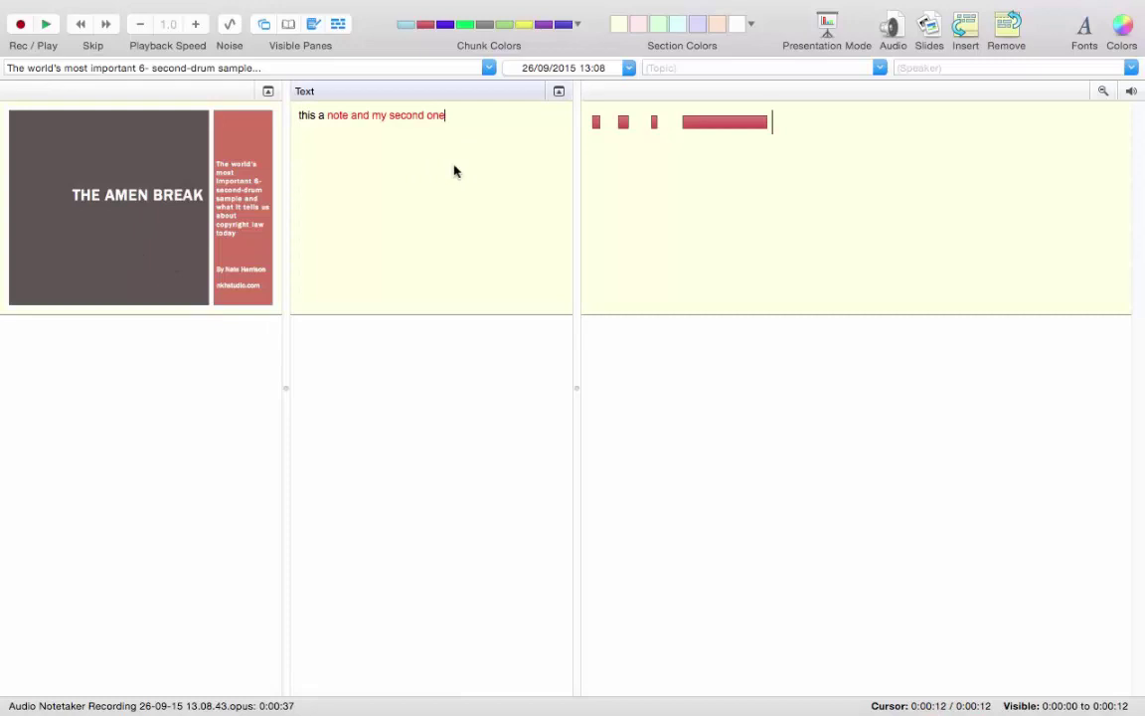
pyautogui.click(711, 168)
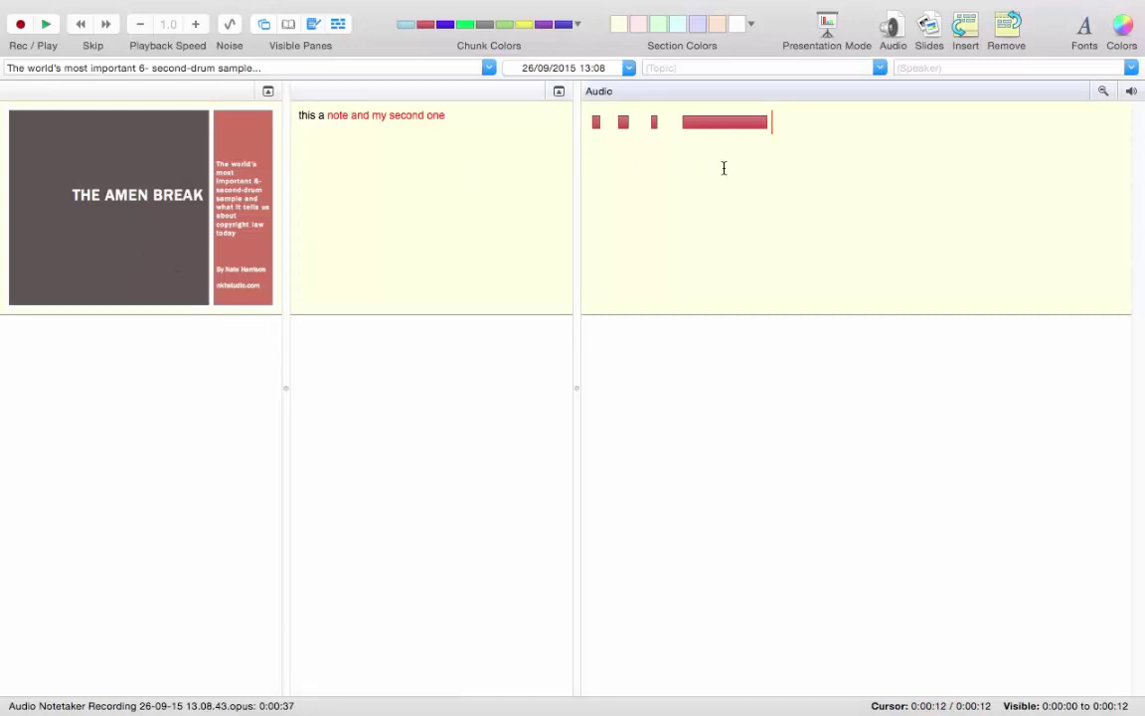
pyautogui.click(937, 66)
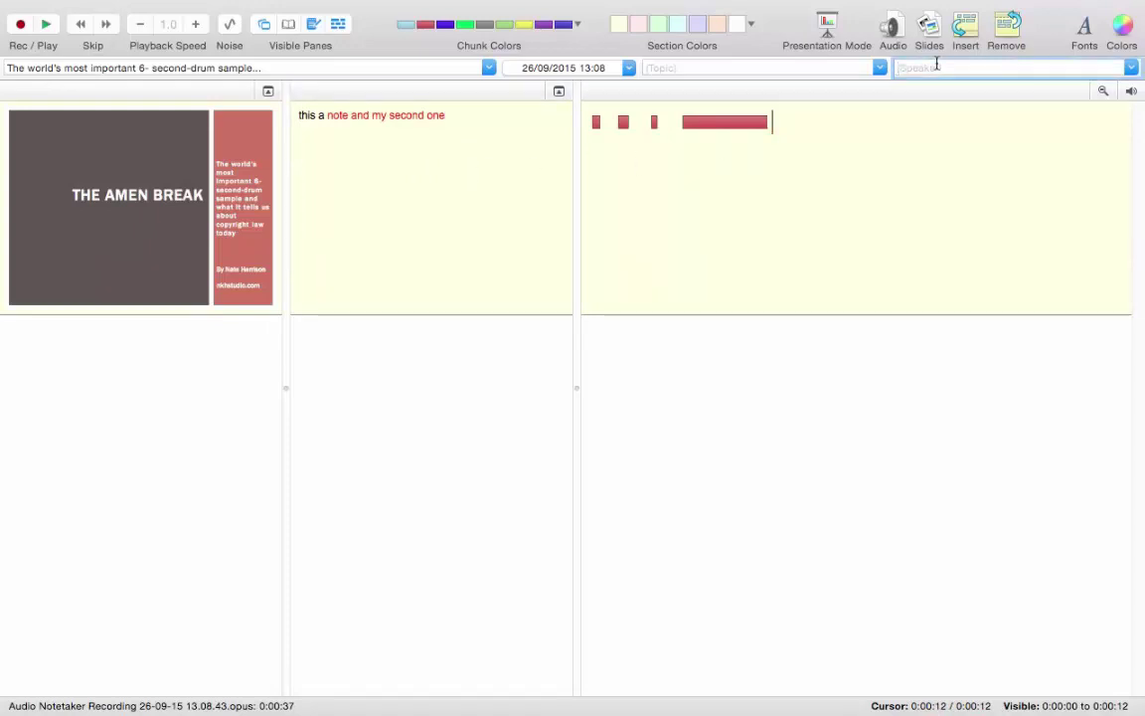
# Step: Set the extracted document's speaker to "dr who" and append "key points" to its title
pyautogui.write('dr who')
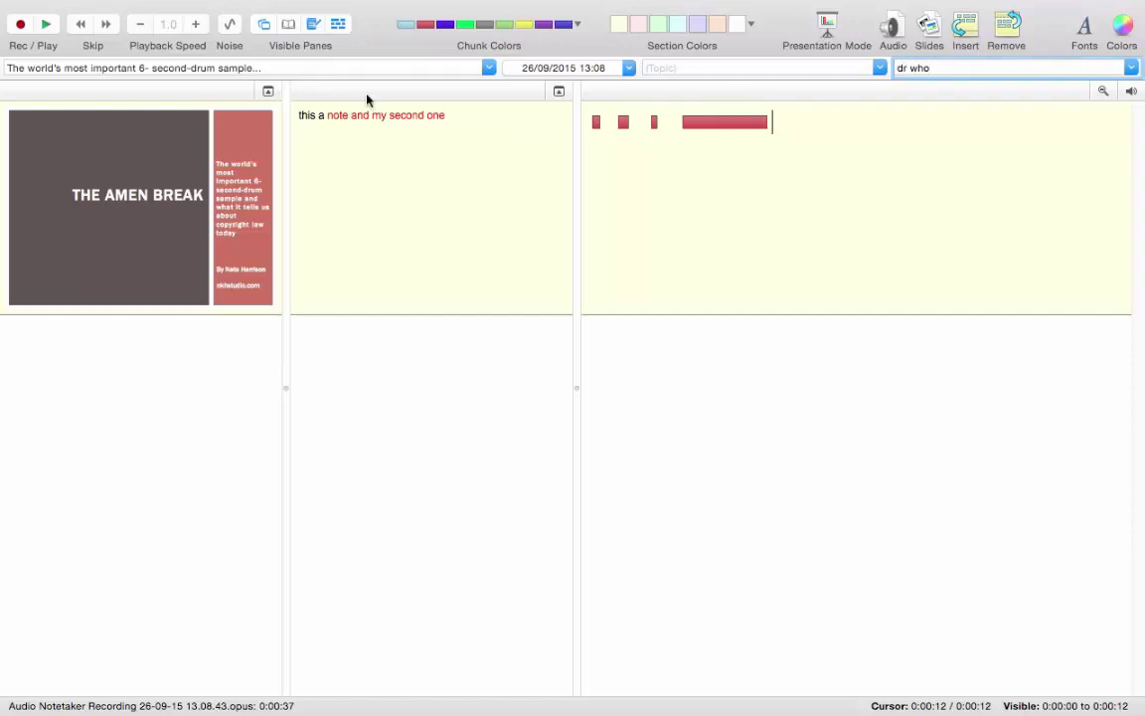
pyautogui.click(704, 66)
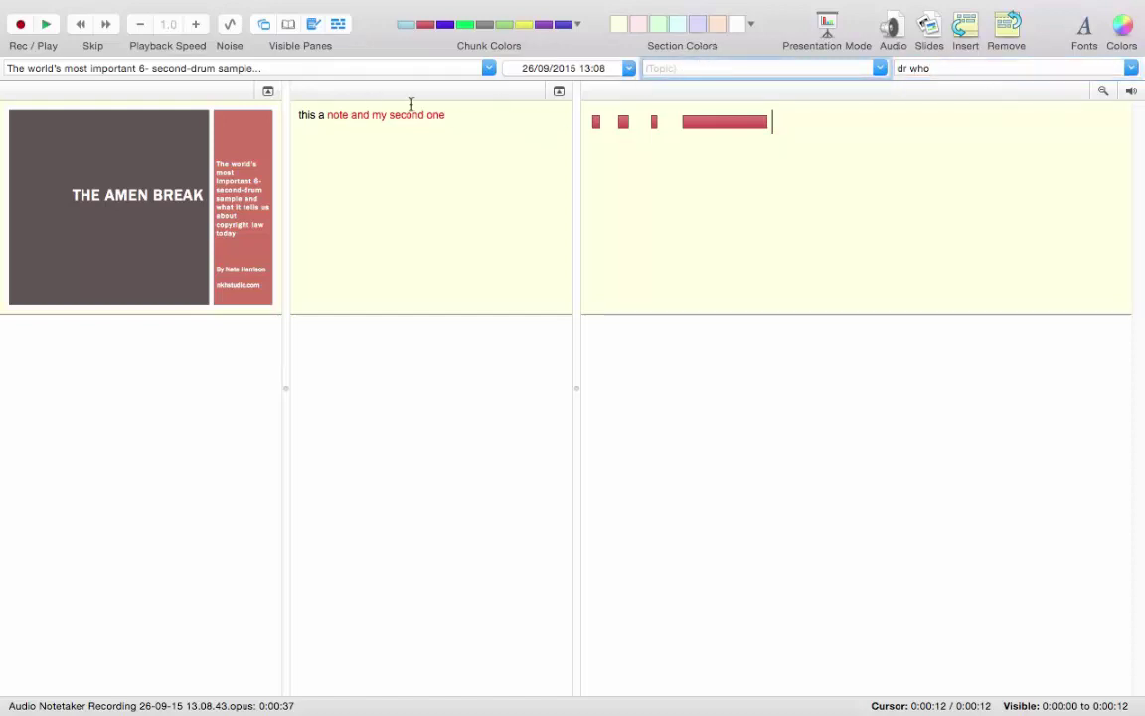
pyautogui.click(272, 67)
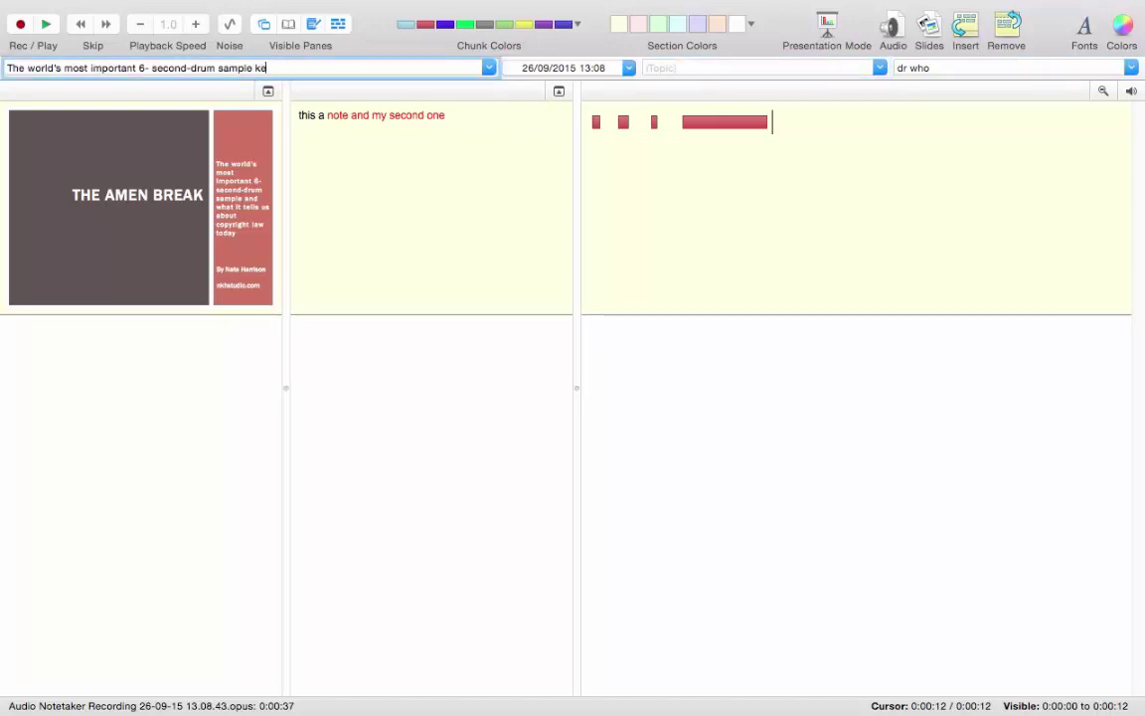
pyautogui.write('key poi')
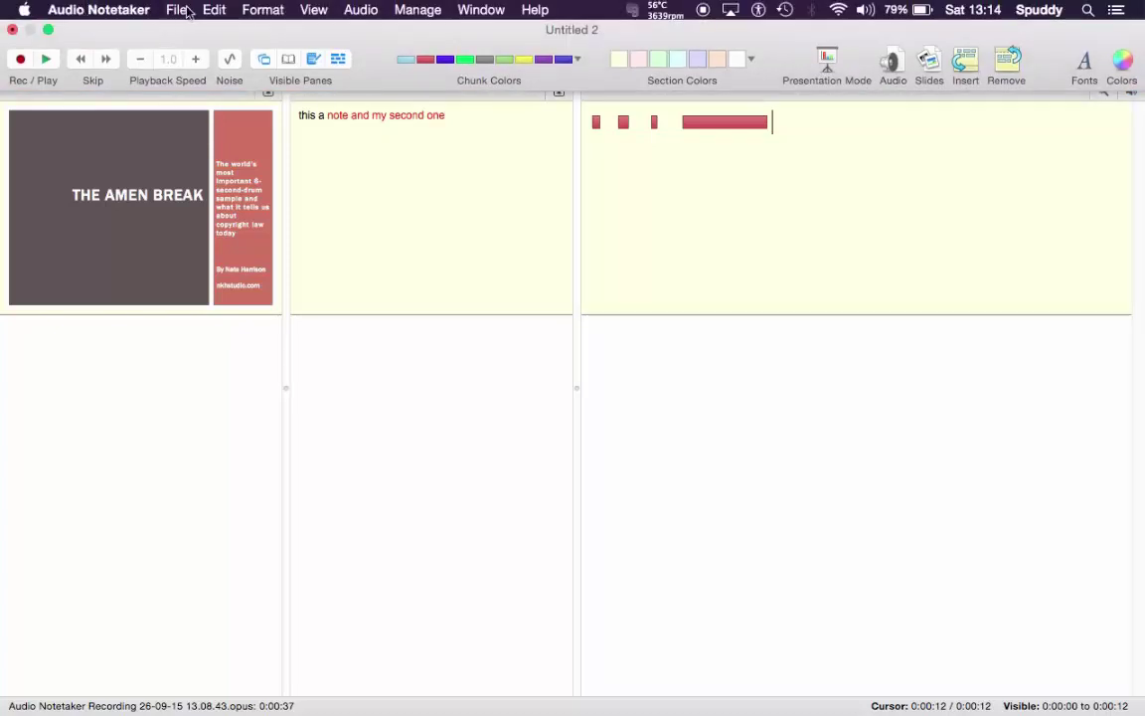
pyautogui.click(179, 10)
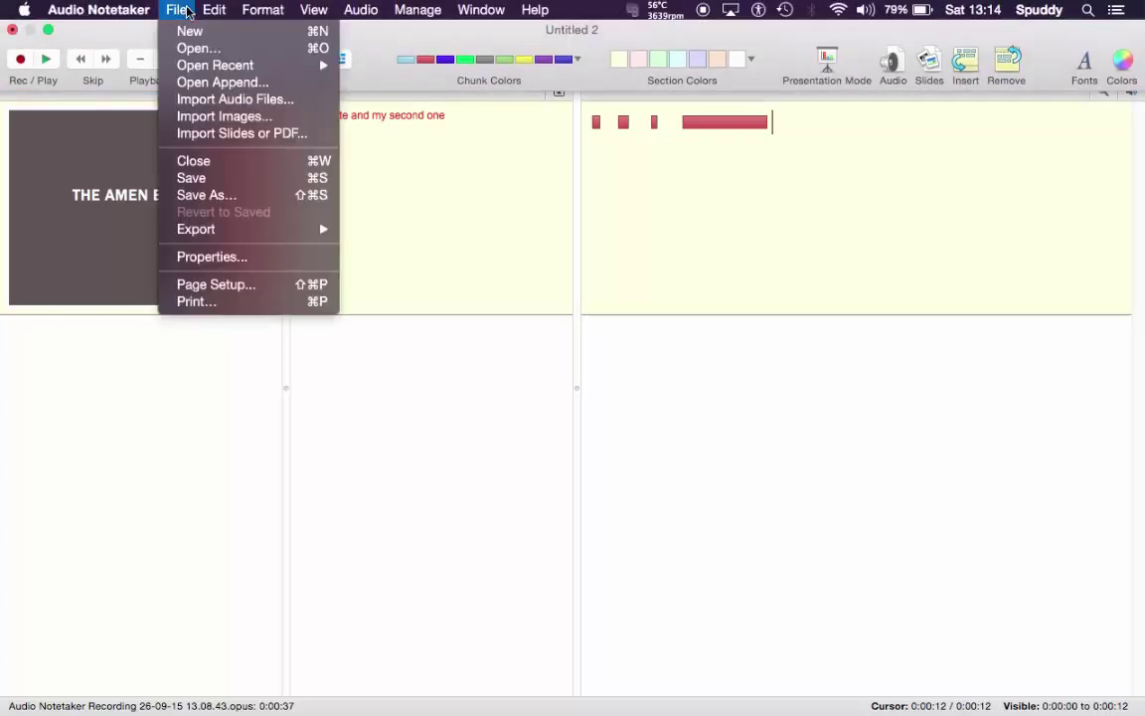
pyautogui.click(230, 199)
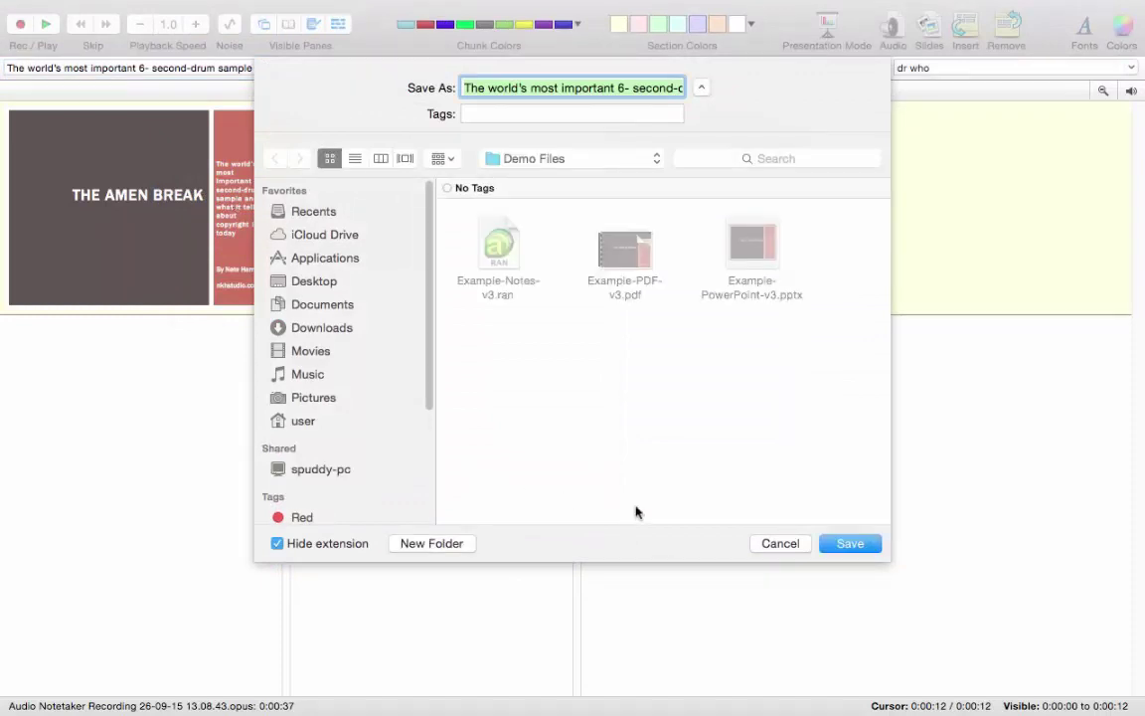
pyautogui.click(773, 543)
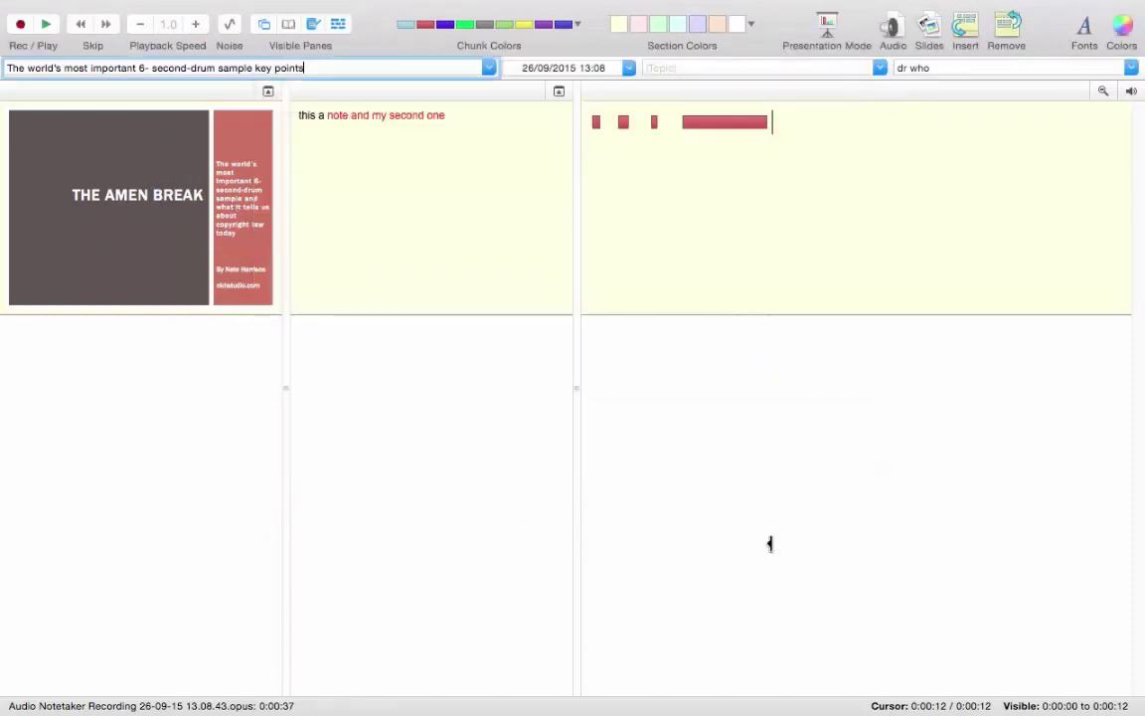
# Step: Close the extracted document without saving its changes
pyautogui.moveTo(557, 3)
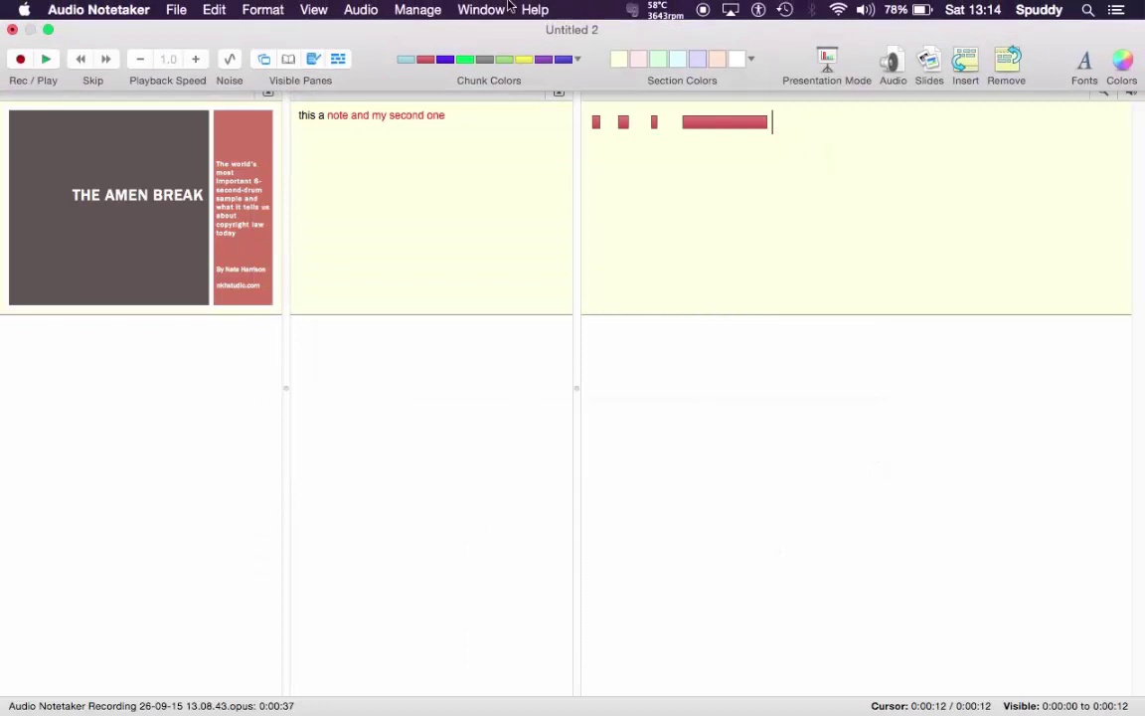
pyautogui.click(15, 30)
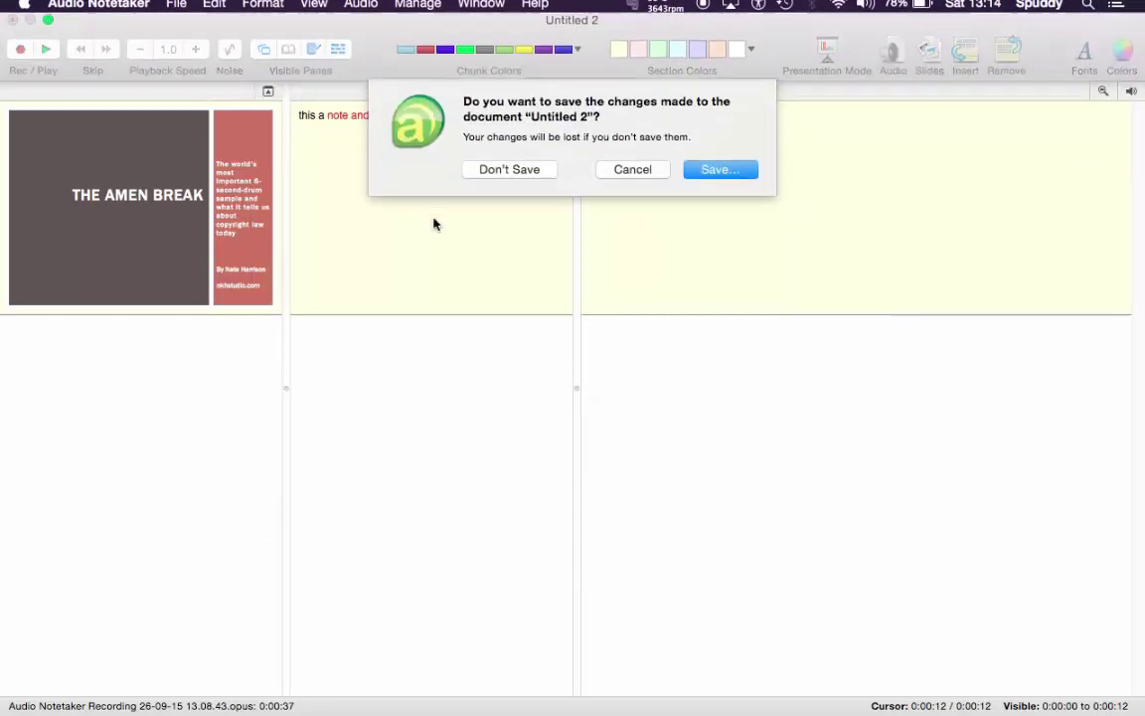
pyautogui.click(496, 148)
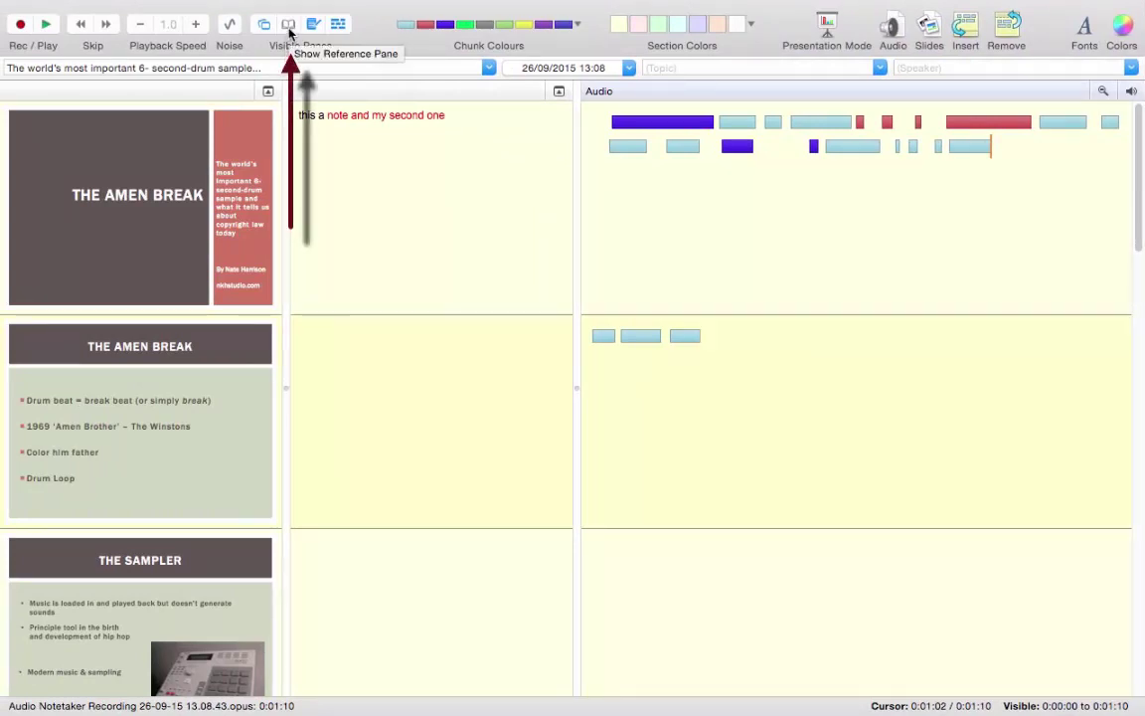
# Step: Show the Reference pane beside the slides and place the cursor after the first section's note text
pyautogui.click(288, 26)
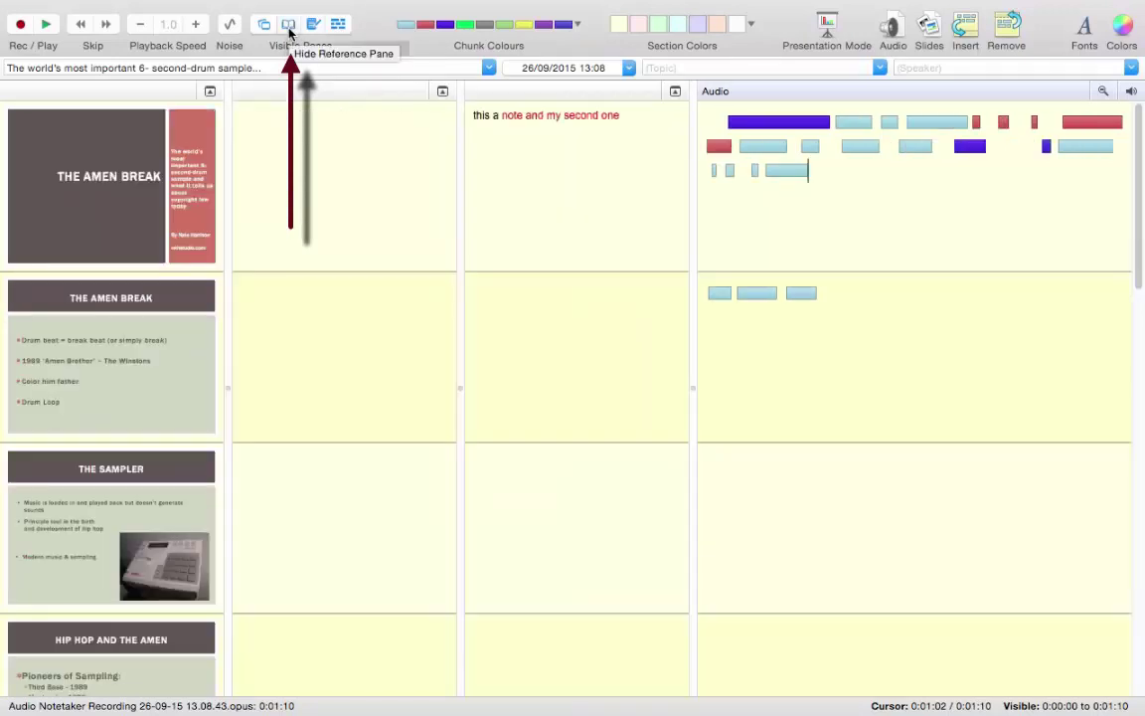
pyautogui.click(255, 134)
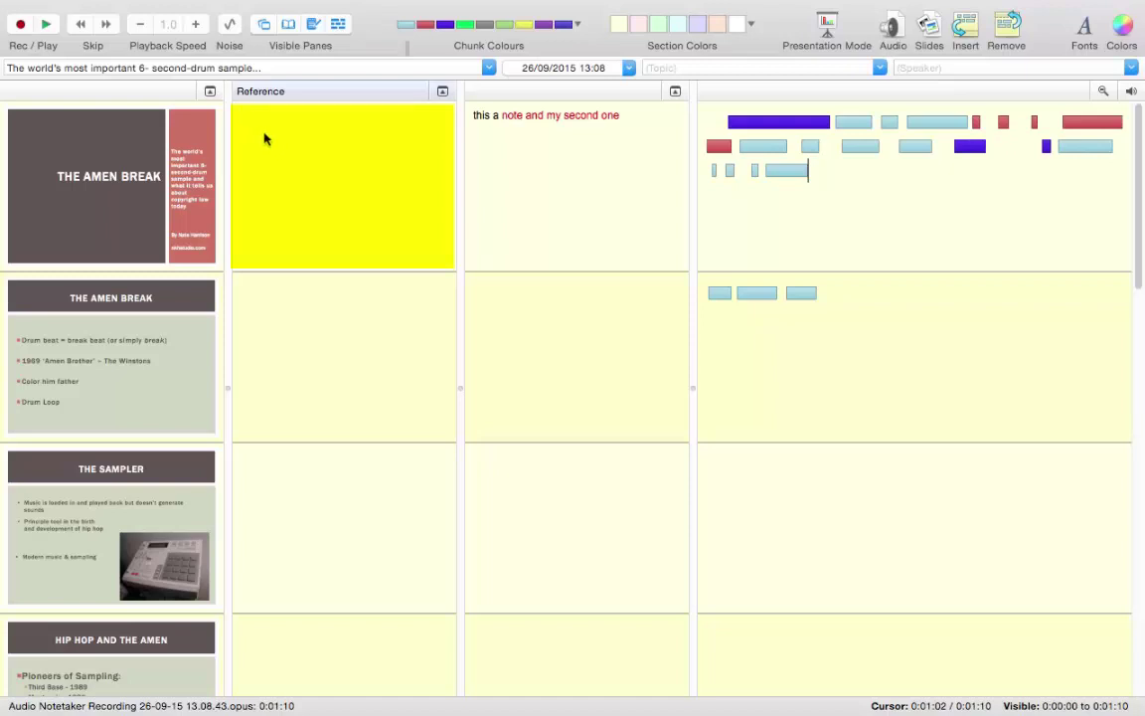
pyautogui.click(264, 118)
pyautogui.click(635, 122)
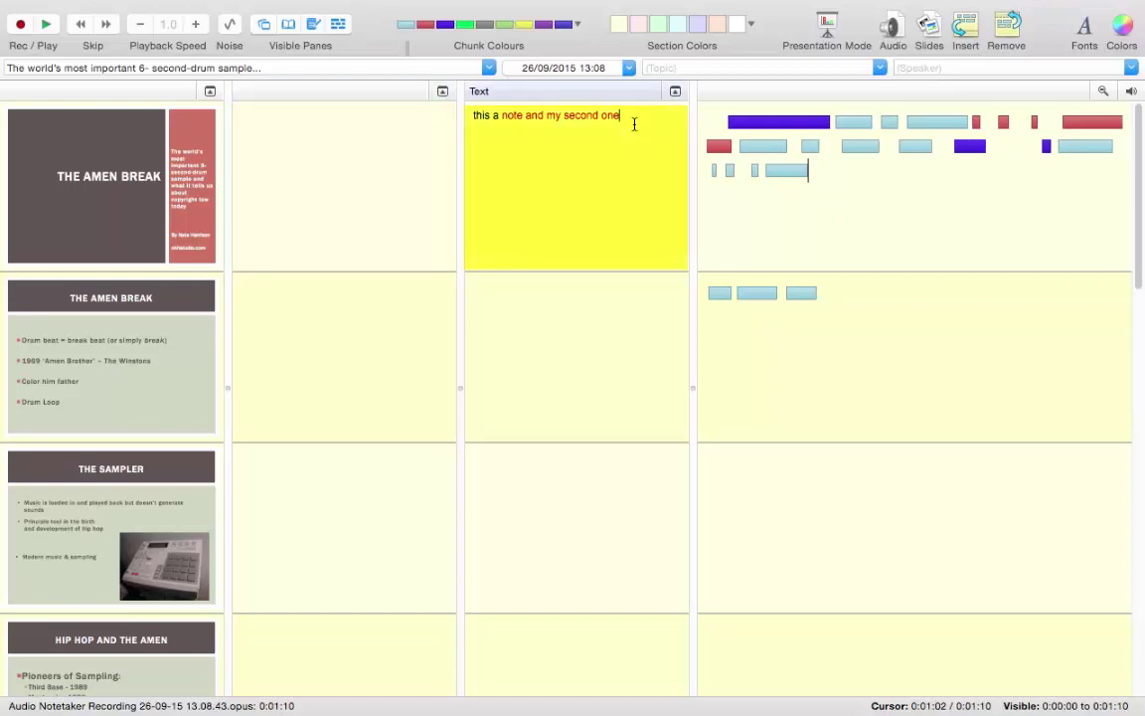
# Step: Delete the three light blue audio chunks from the second slide's section
pyautogui.click(727, 121)
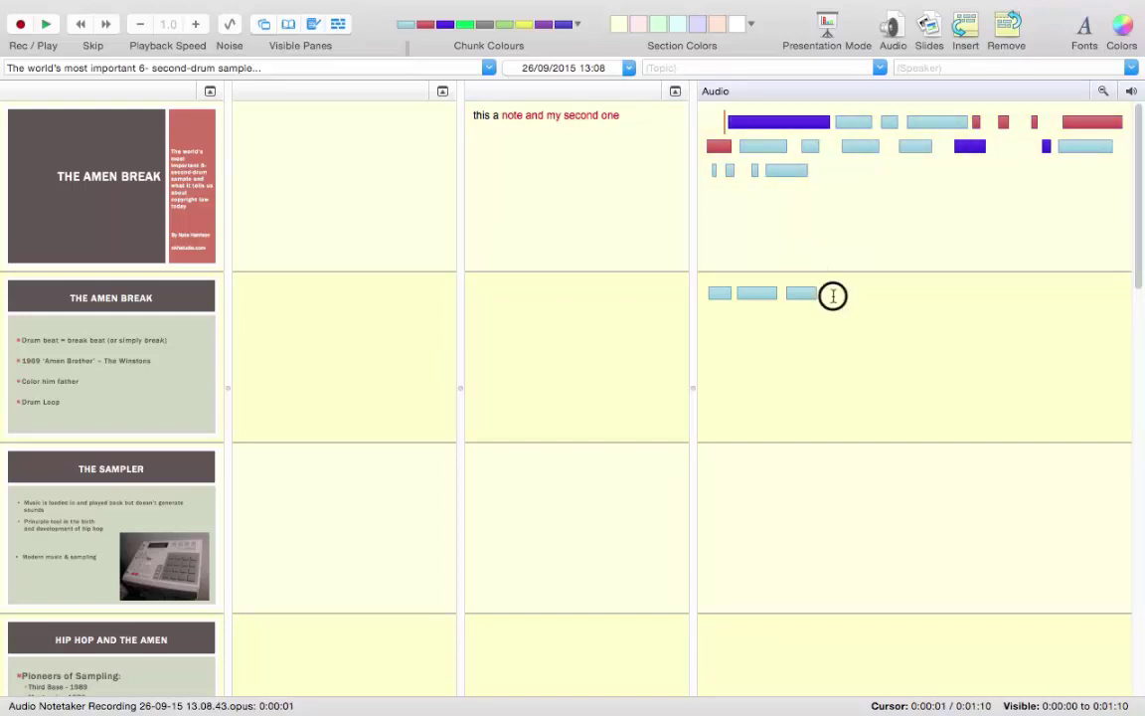
pyautogui.moveTo(831, 294); pyautogui.dragTo(727, 292)
pyautogui.press('BackSpace')
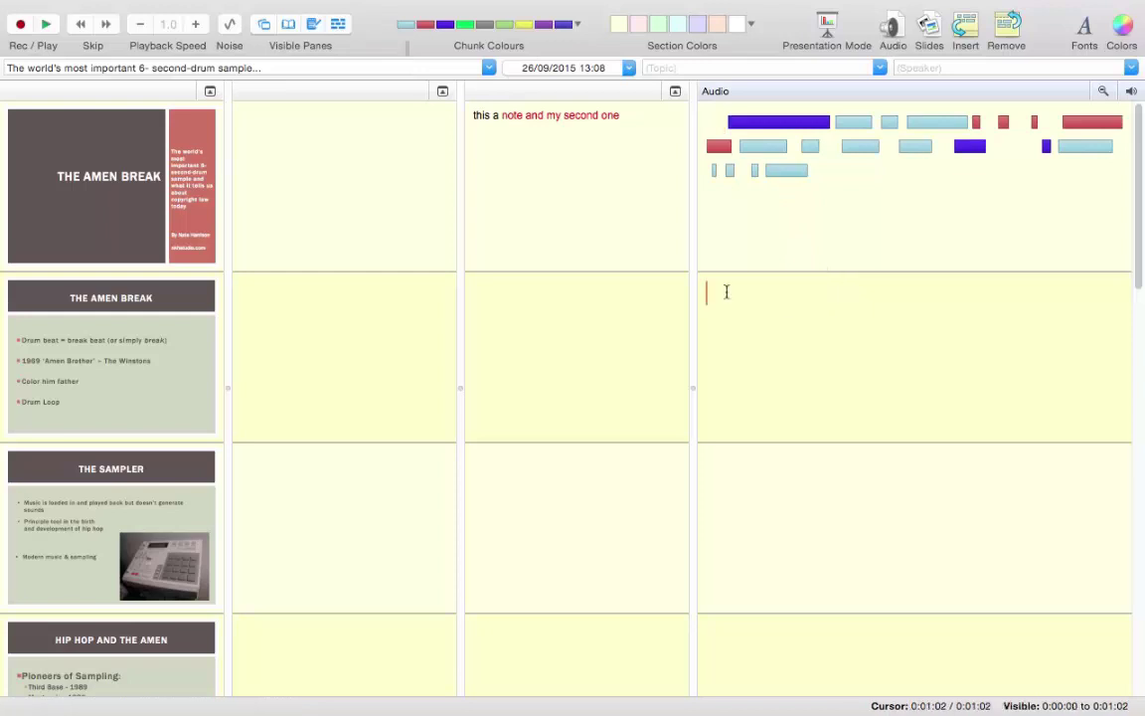
# Step: Record more audio from the end of the first section and advance the recording to the second slide's section
pyautogui.click(820, 165)
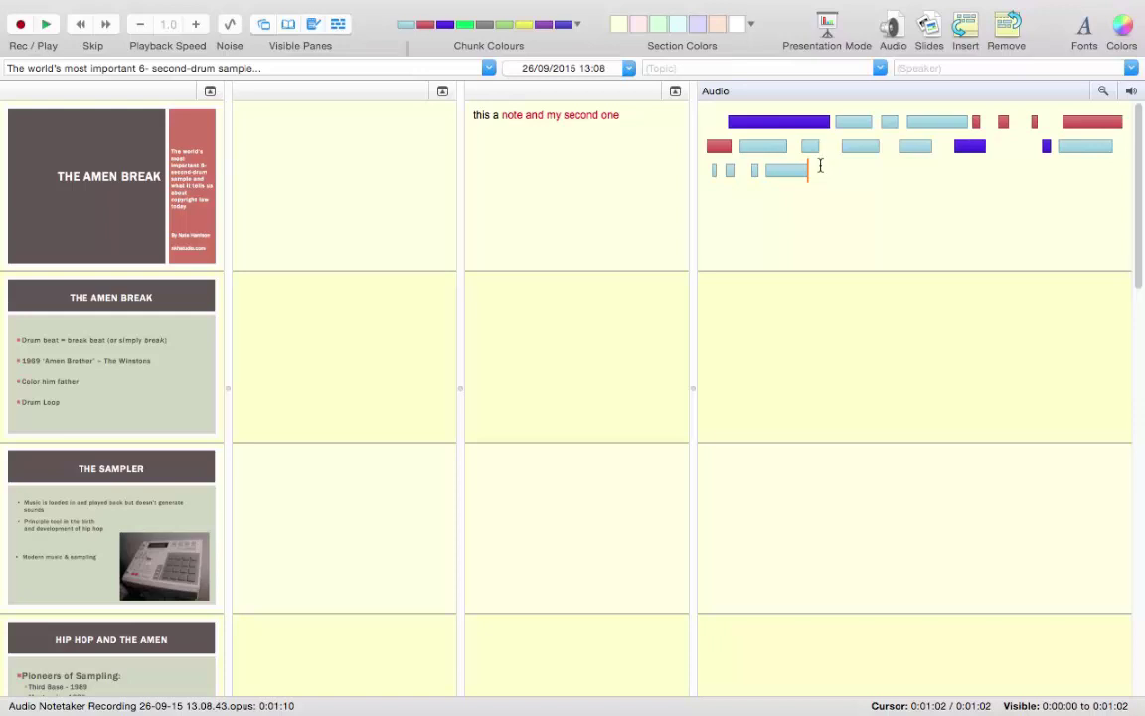
pyautogui.moveTo(282, 5)
pyautogui.click(20, 59)
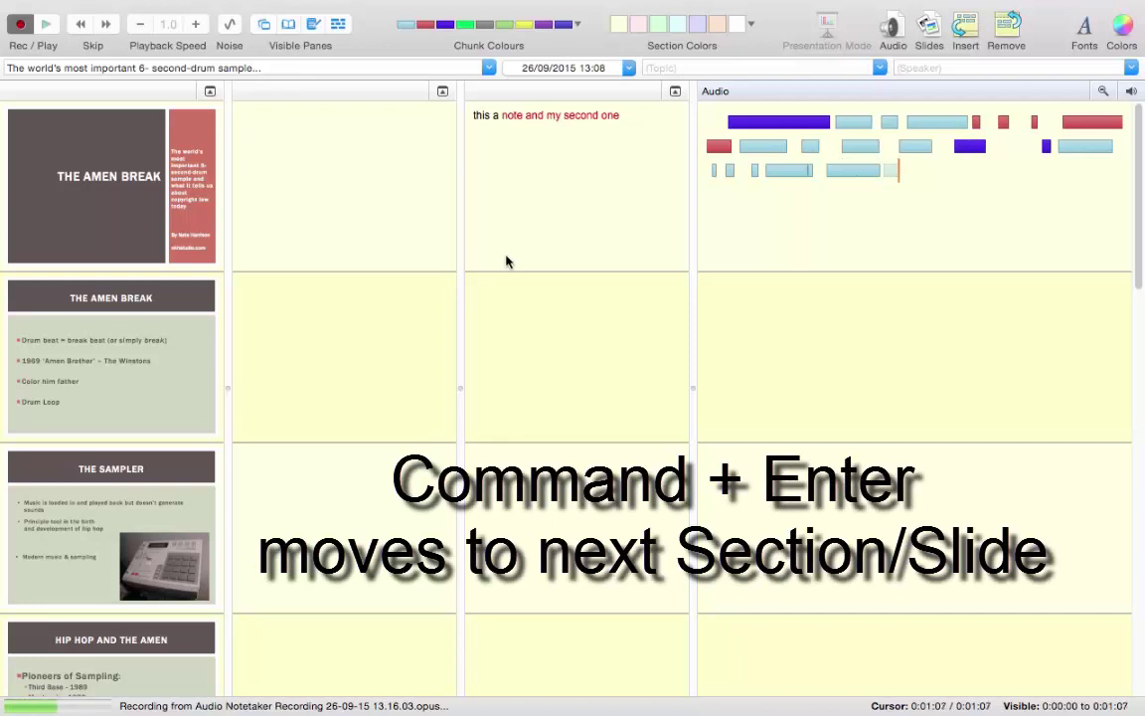
pyautogui.press('super+Return')
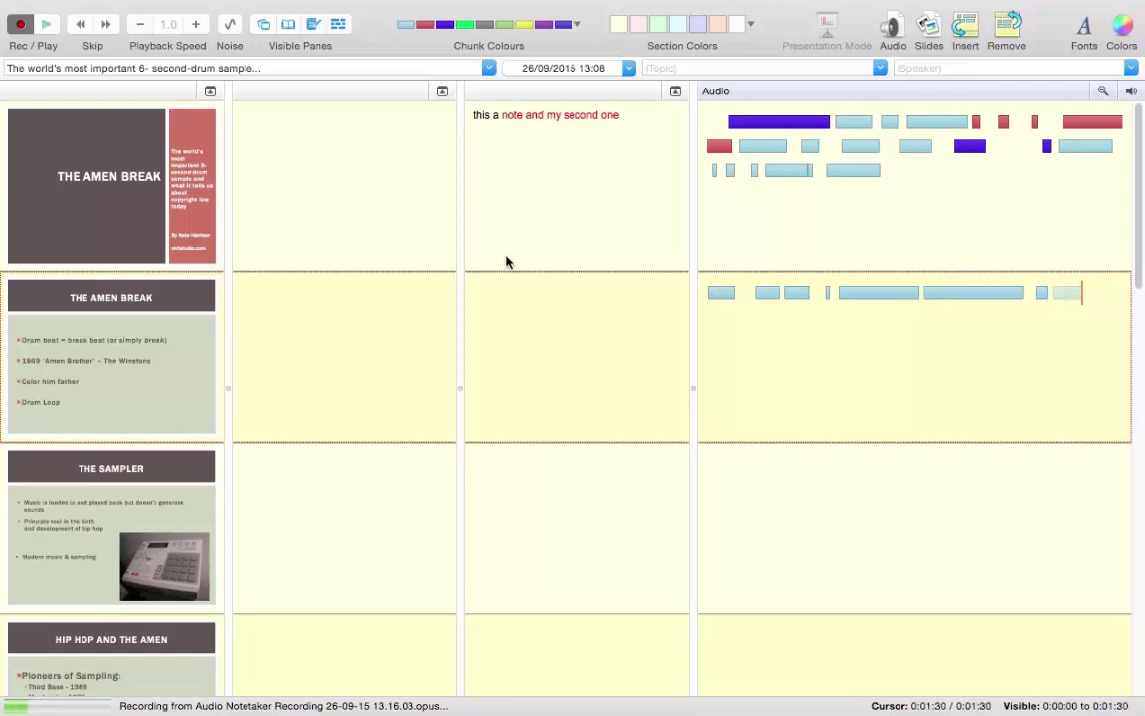
# Step: Color the second section light cyan and mark its incoming audio chunks blue and red before stopping the recording
pyautogui.hotkey('shift', '4')
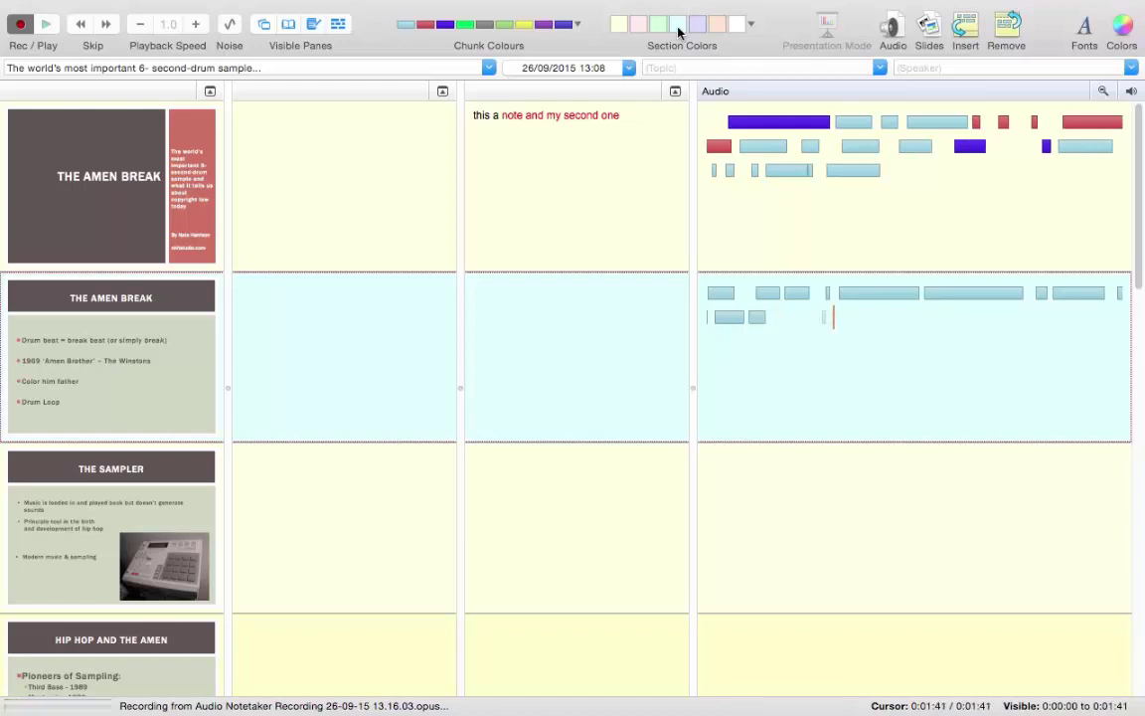
pyautogui.click(452, 35)
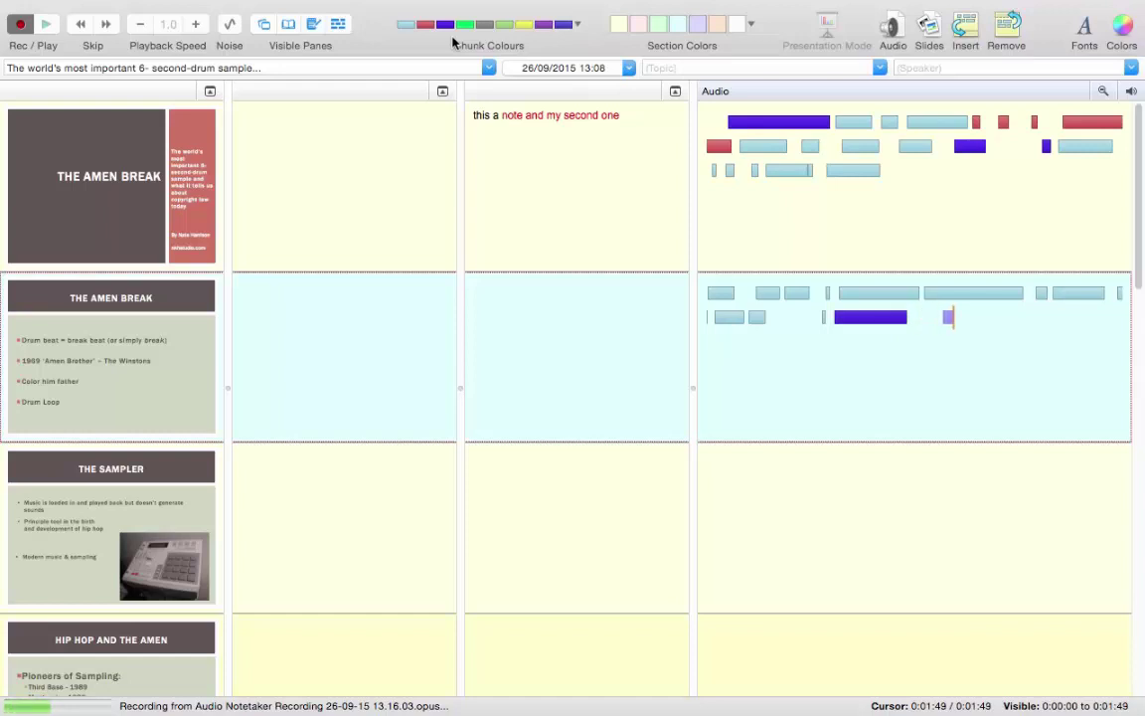
pyautogui.press('2')
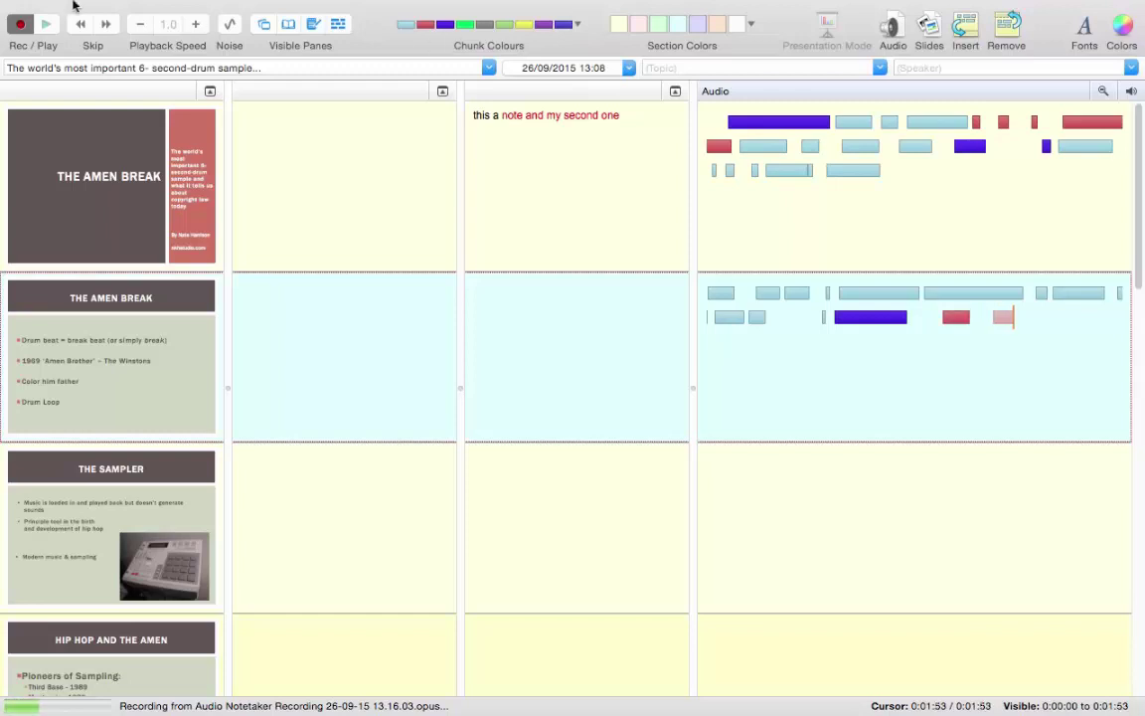
pyautogui.click(20, 26)
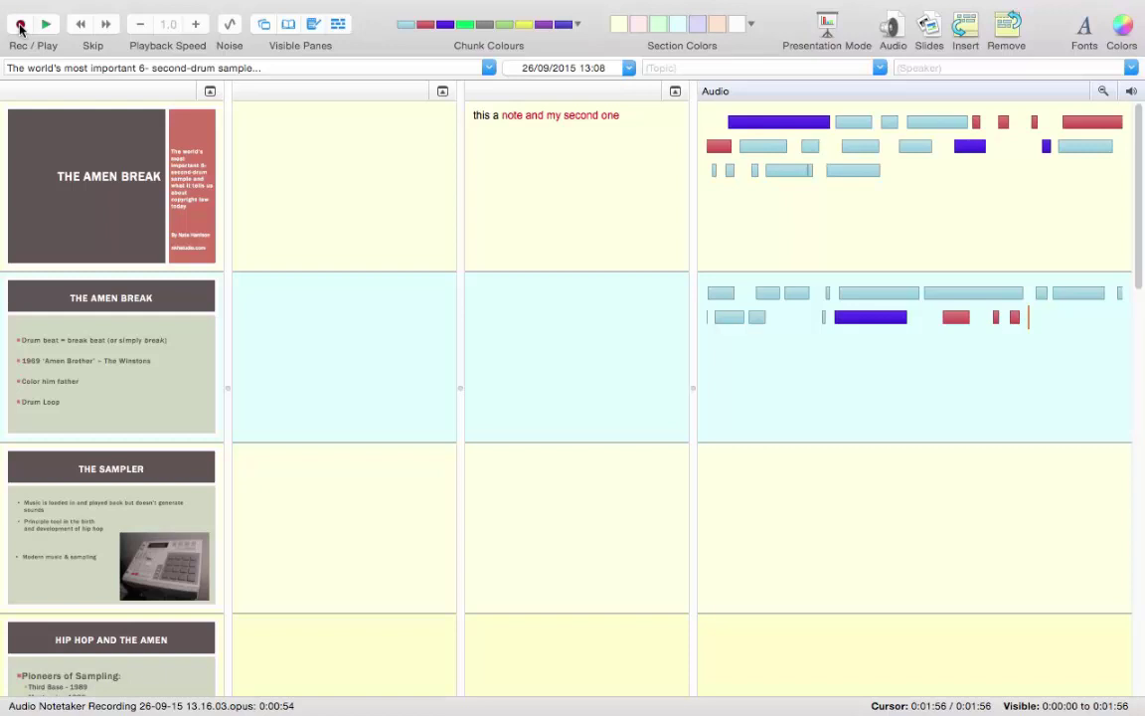
# Step: Copy the slides' text into the Reference pane and check it against the slides
pyautogui.click(260, 133)
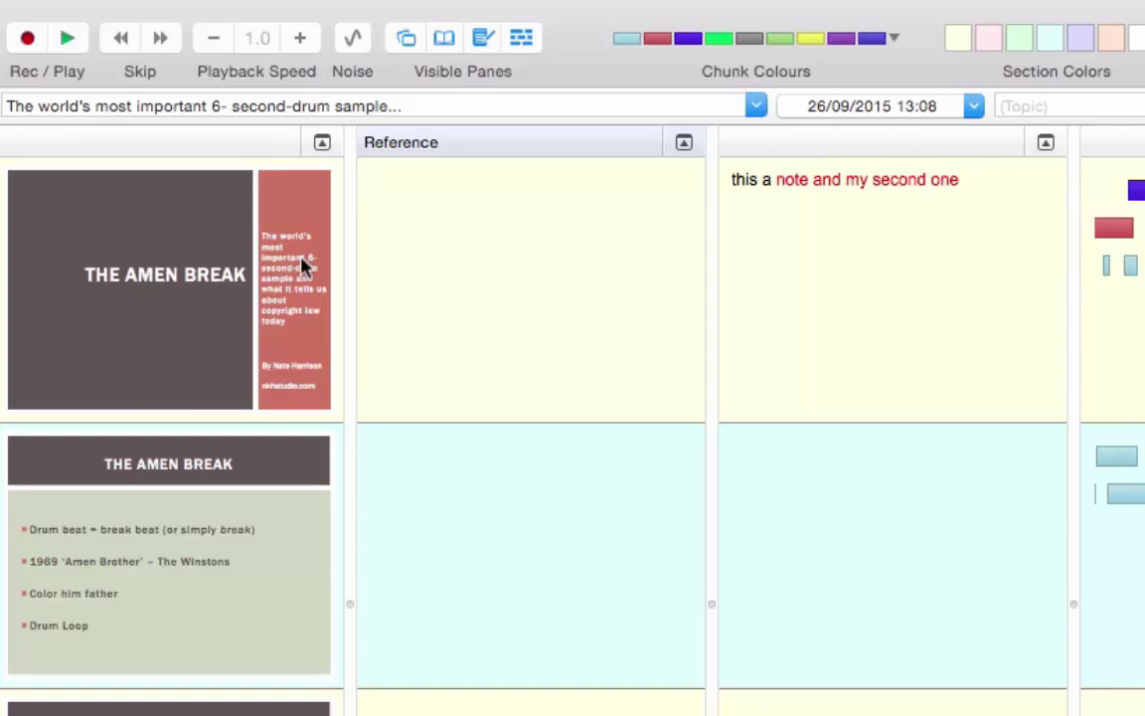
pyautogui.moveTo(376, 5)
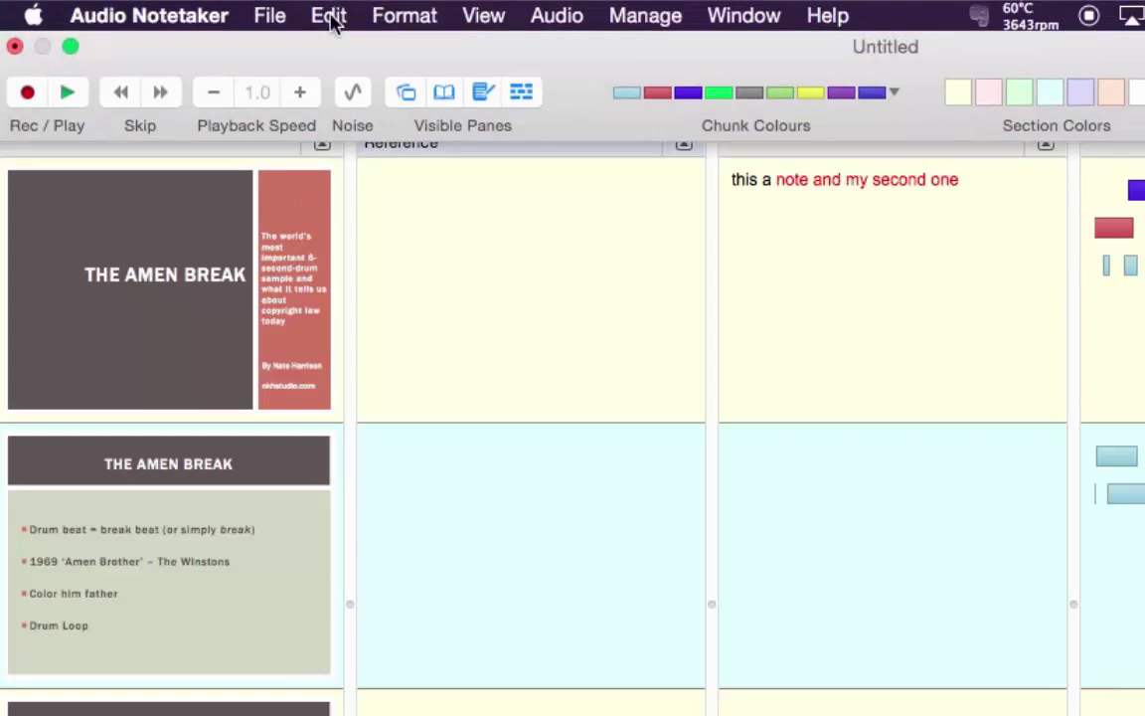
pyautogui.click(330, 18)
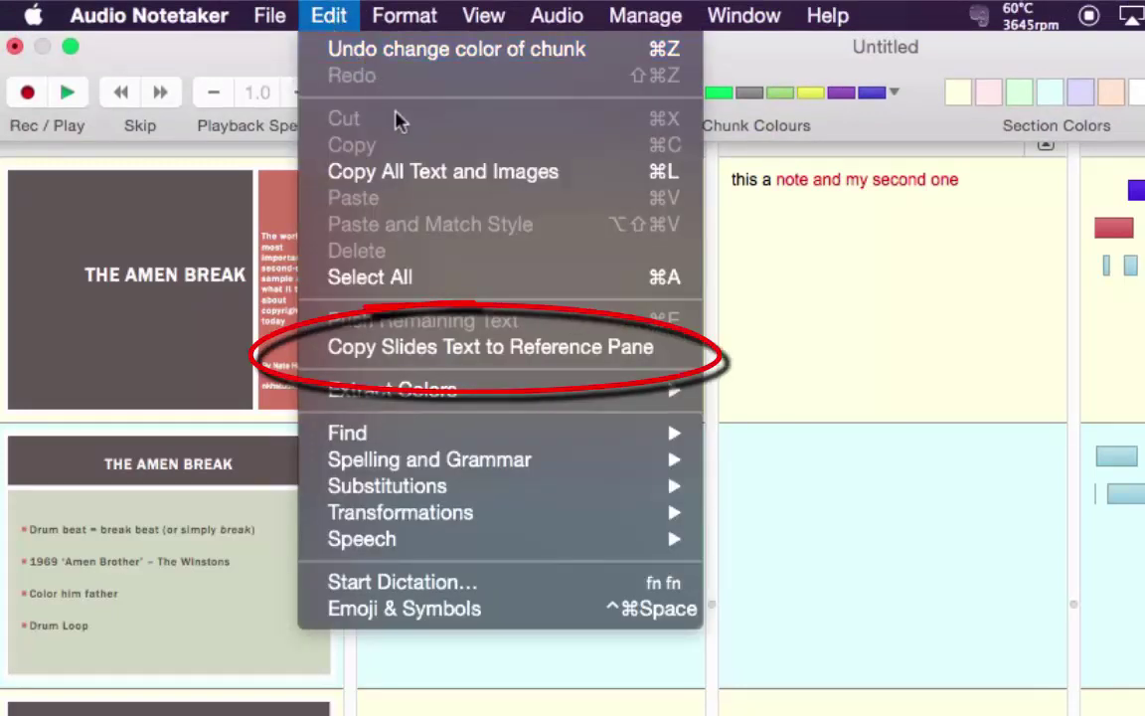
pyautogui.click(487, 355)
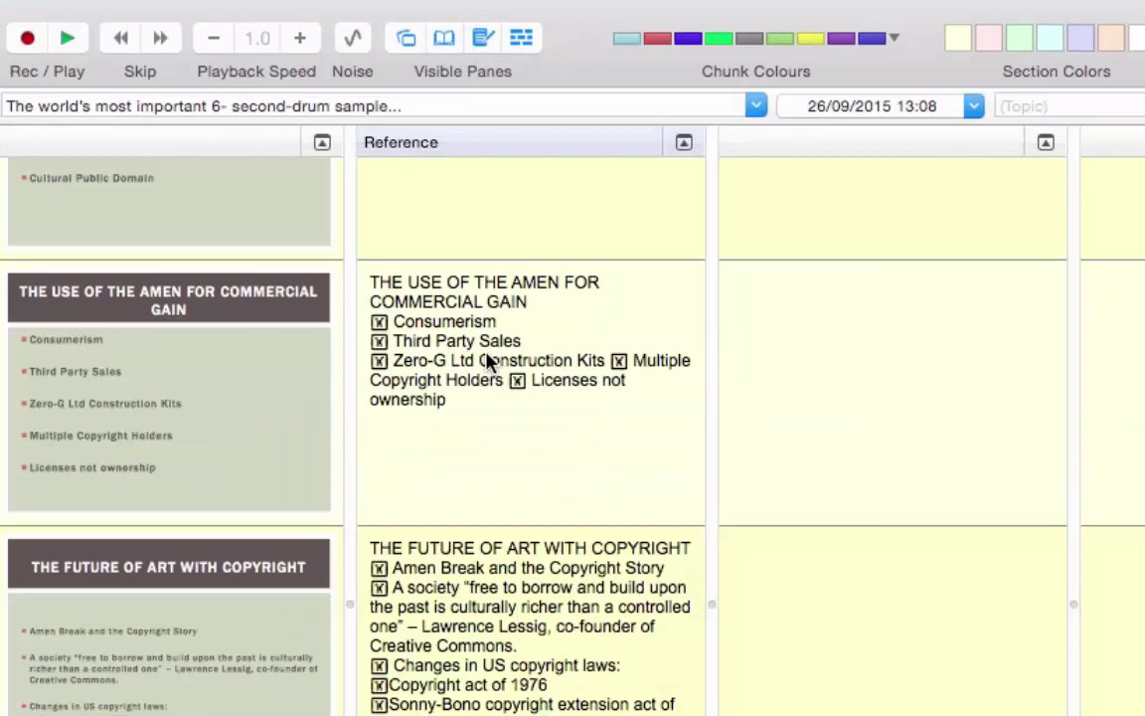
pyautogui.scroll(-1, 708, 527)
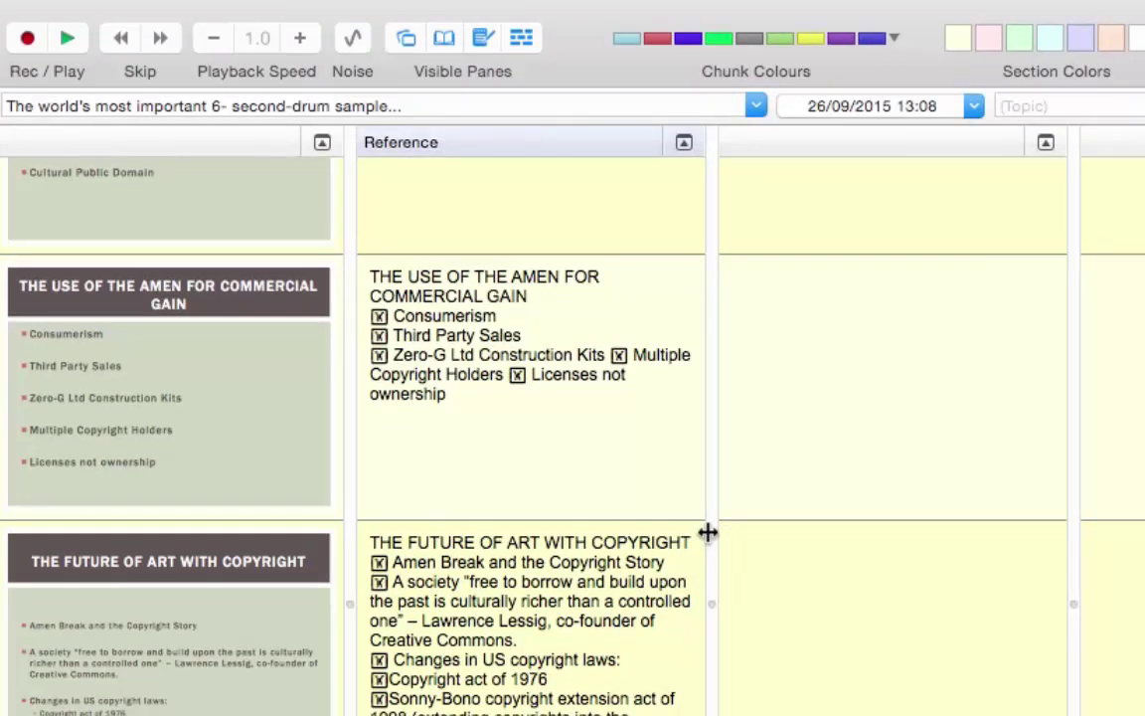
pyautogui.scroll(15, 708, 532)
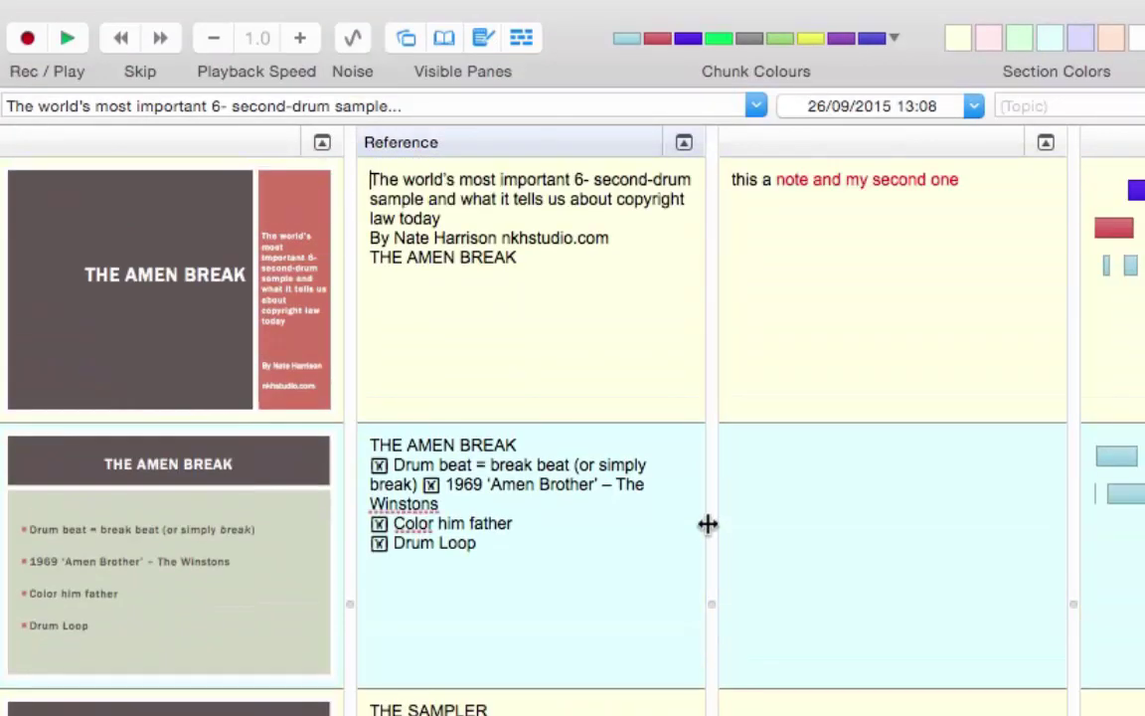
# Step: Color "nkhstudio.com" red in the first section's reference text
pyautogui.click(590, 256)
pyautogui.click(602, 237)
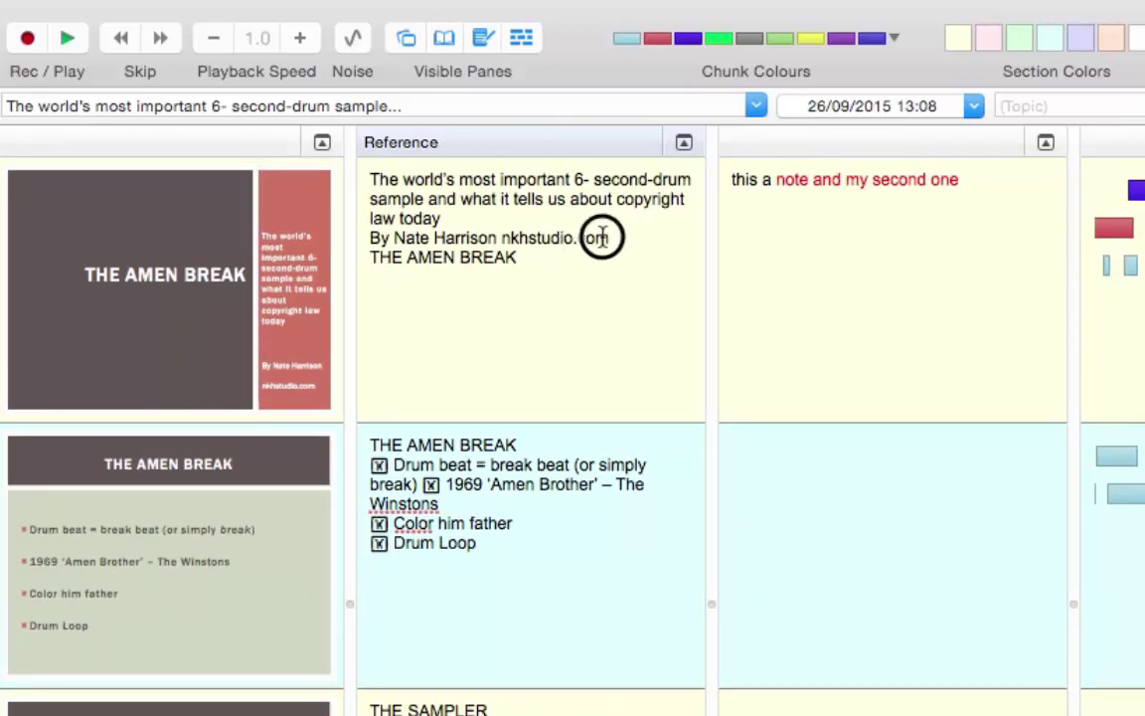
pyautogui.moveTo(601, 236); pyautogui.dragTo(501, 238)
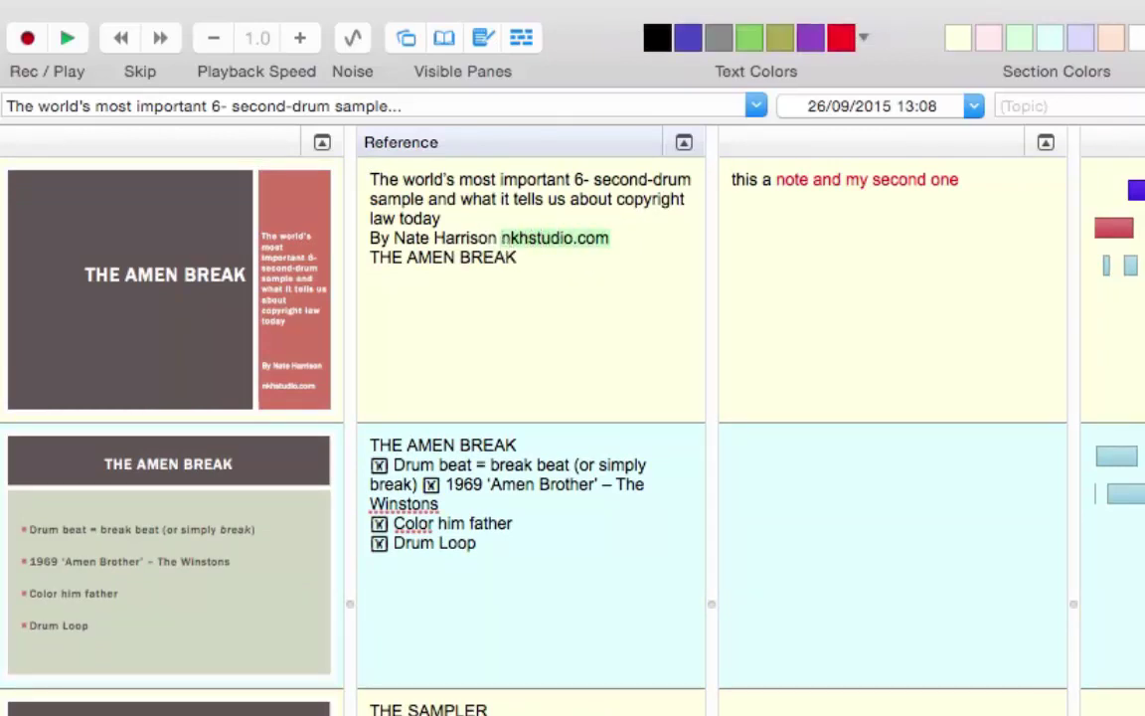
pyautogui.click(841, 38)
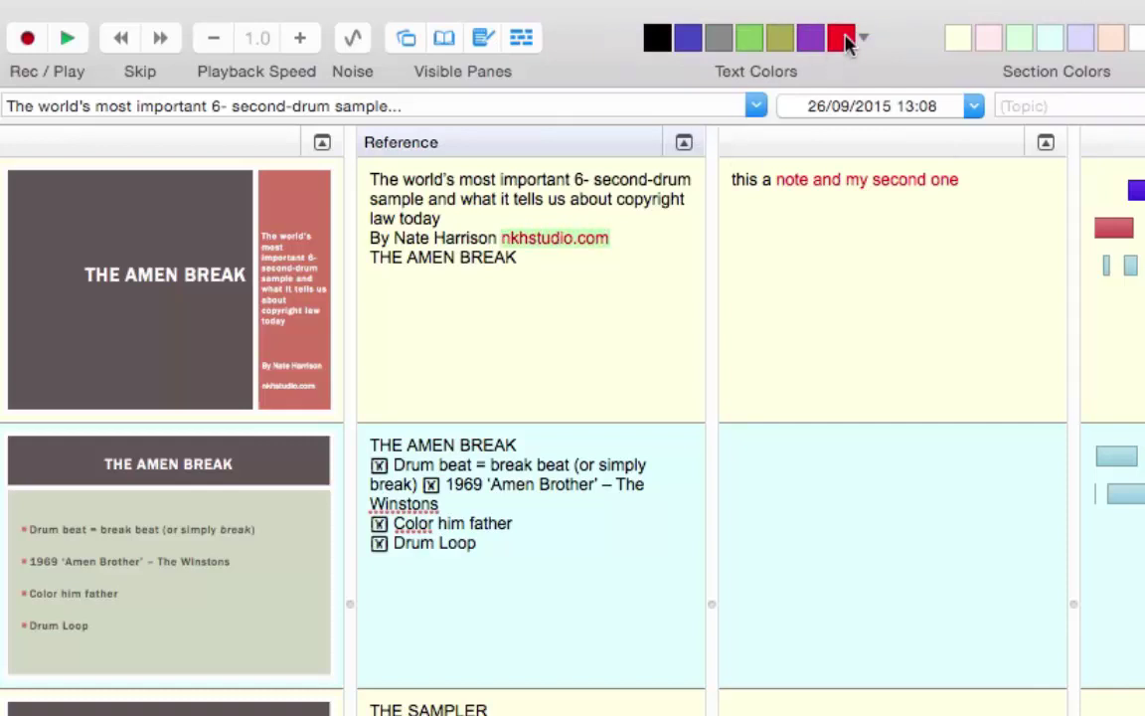
pyautogui.click(641, 303)
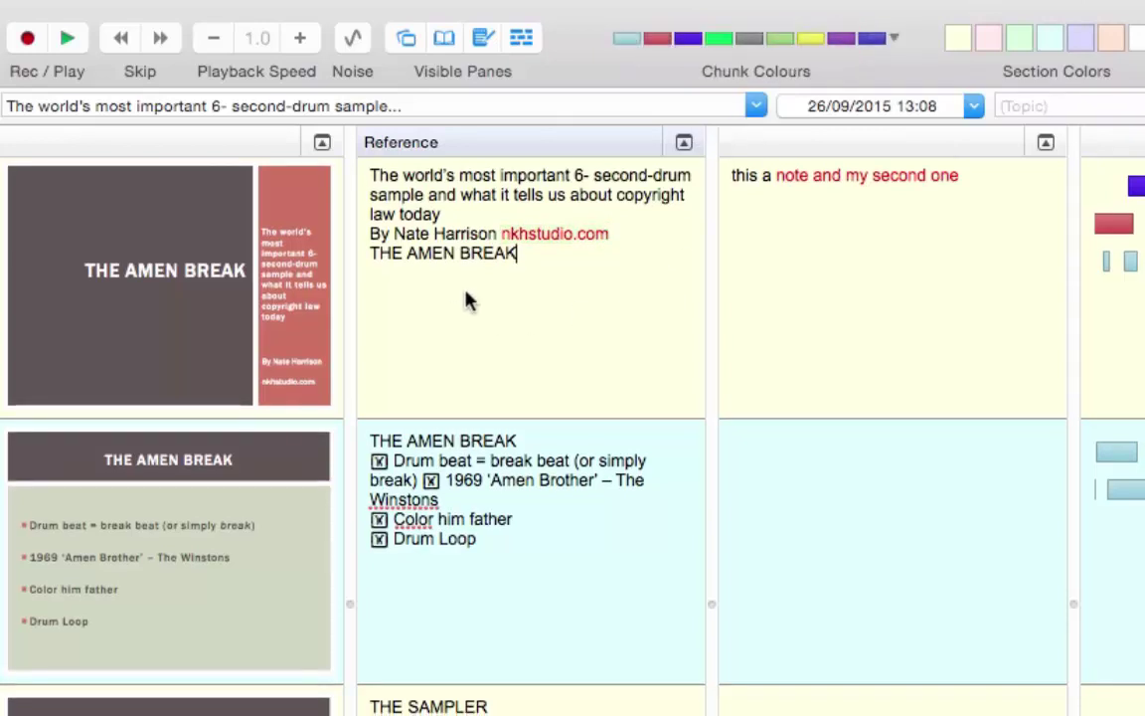
pyautogui.press('Return')
pyautogui.write('www.')
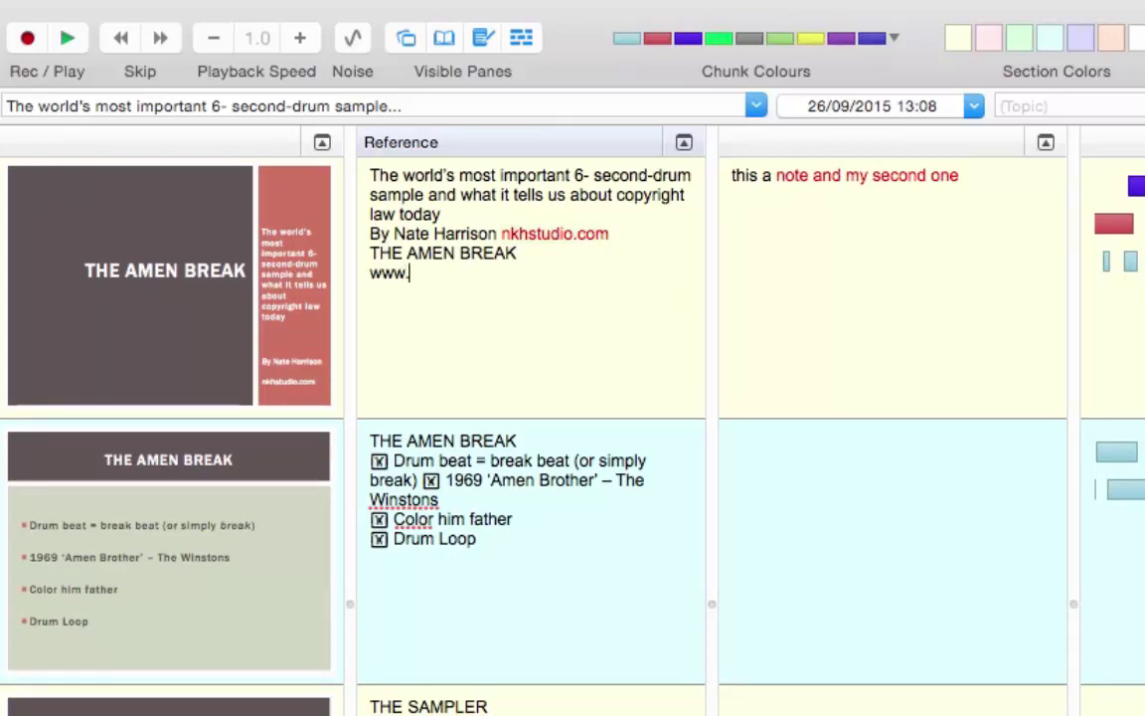
pyautogui.write('google.com')
pyautogui.press('Return')
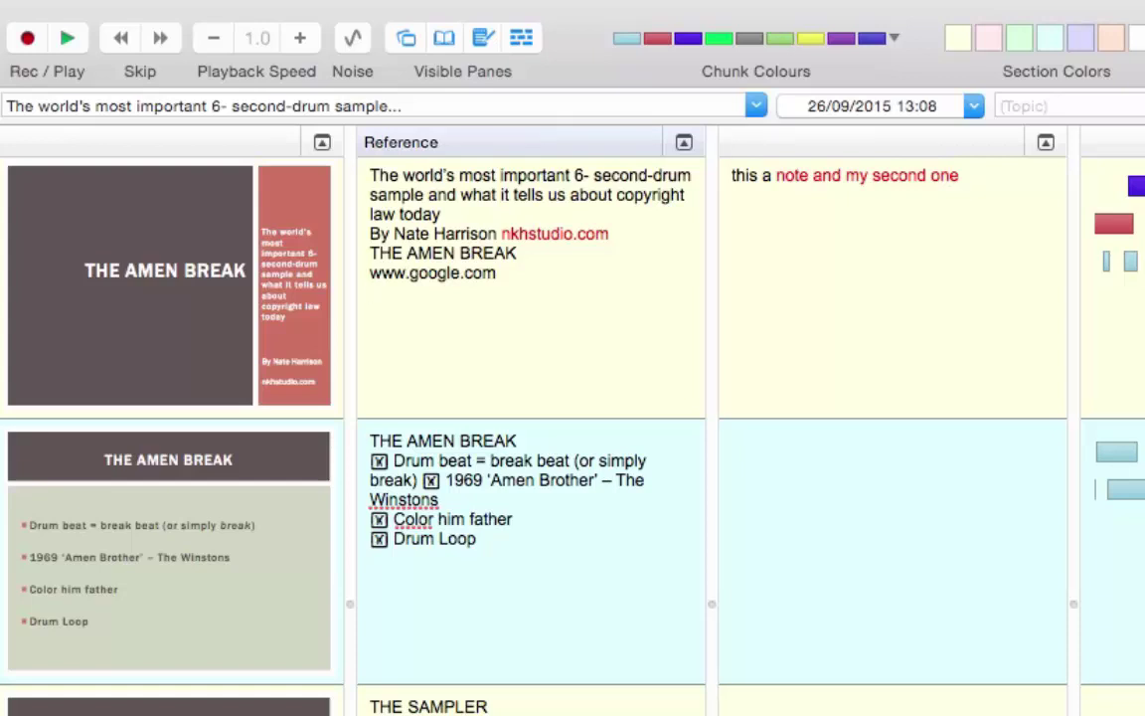
pyautogui.click(371, 176)
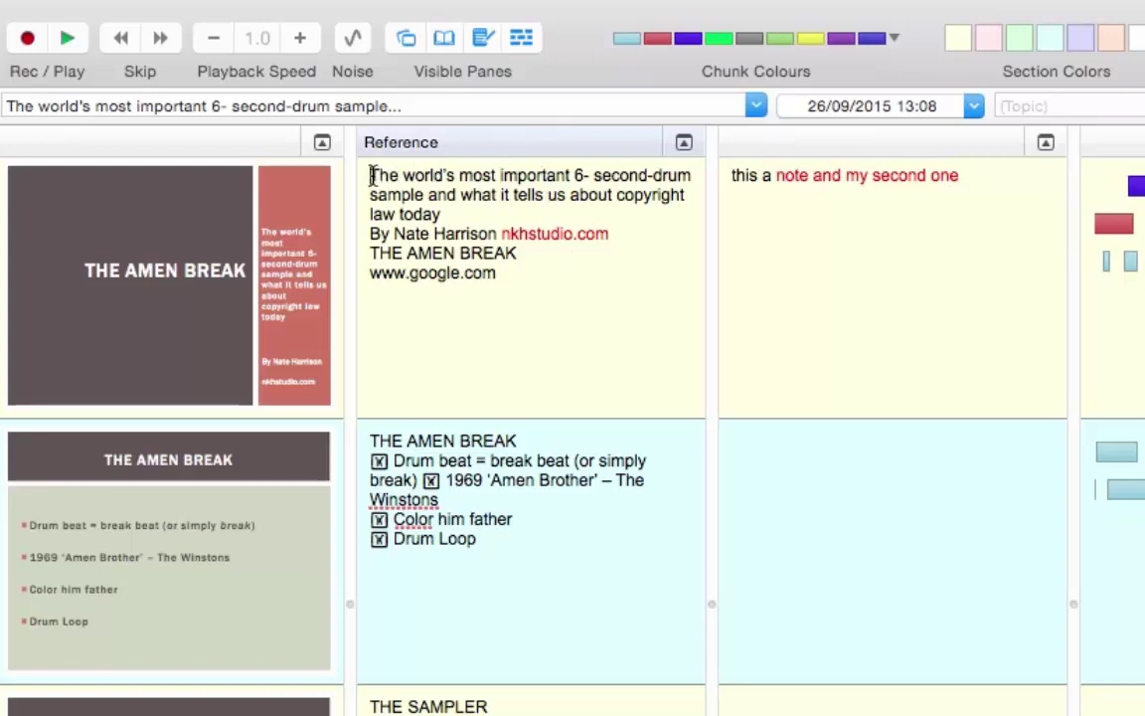
# Step: Have the first section's reference text read aloud with the Speech command
pyautogui.rightClick(372, 176)
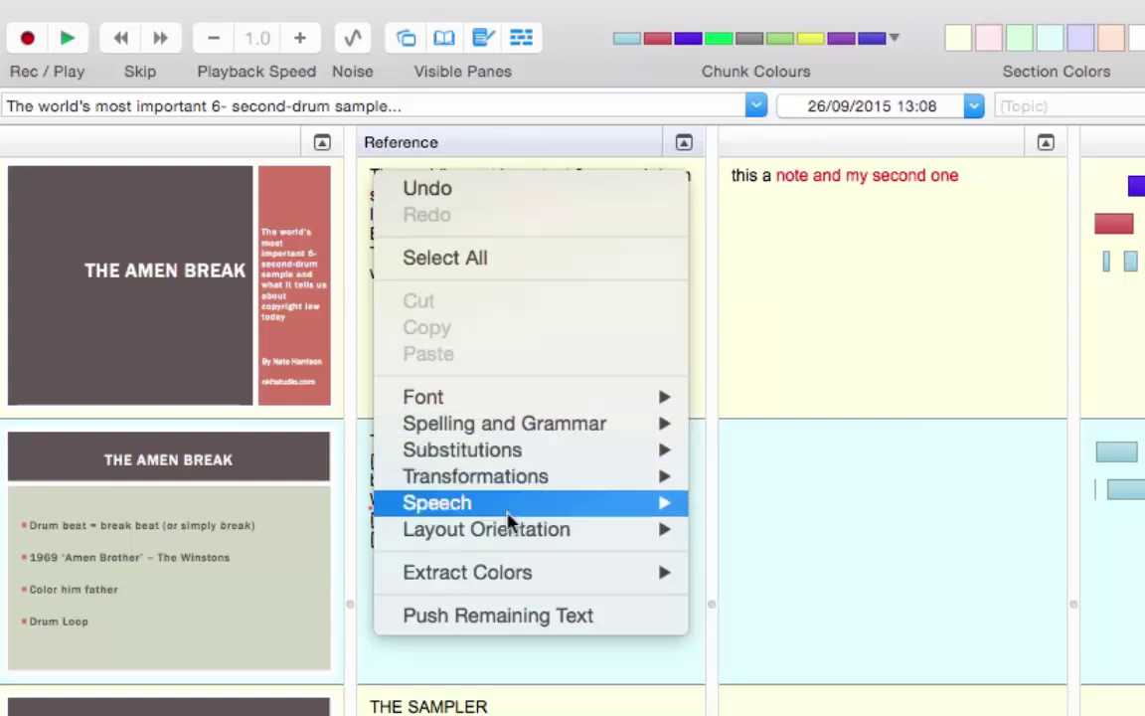
pyautogui.moveTo(513, 513)
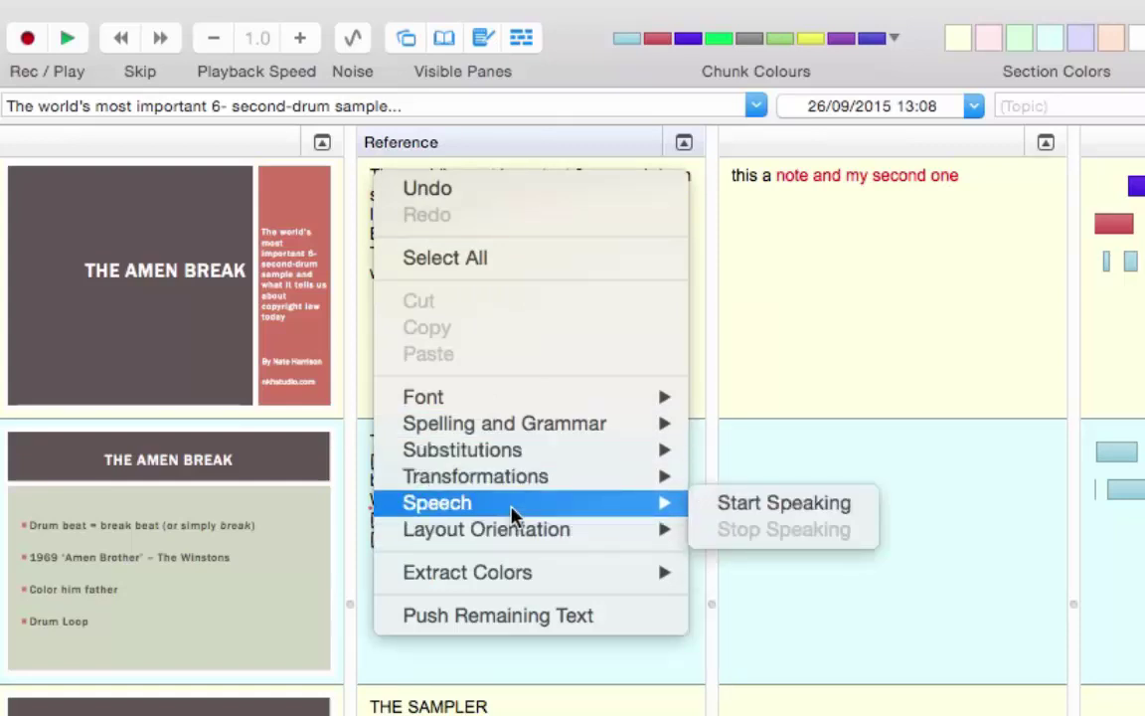
pyautogui.click(740, 507)
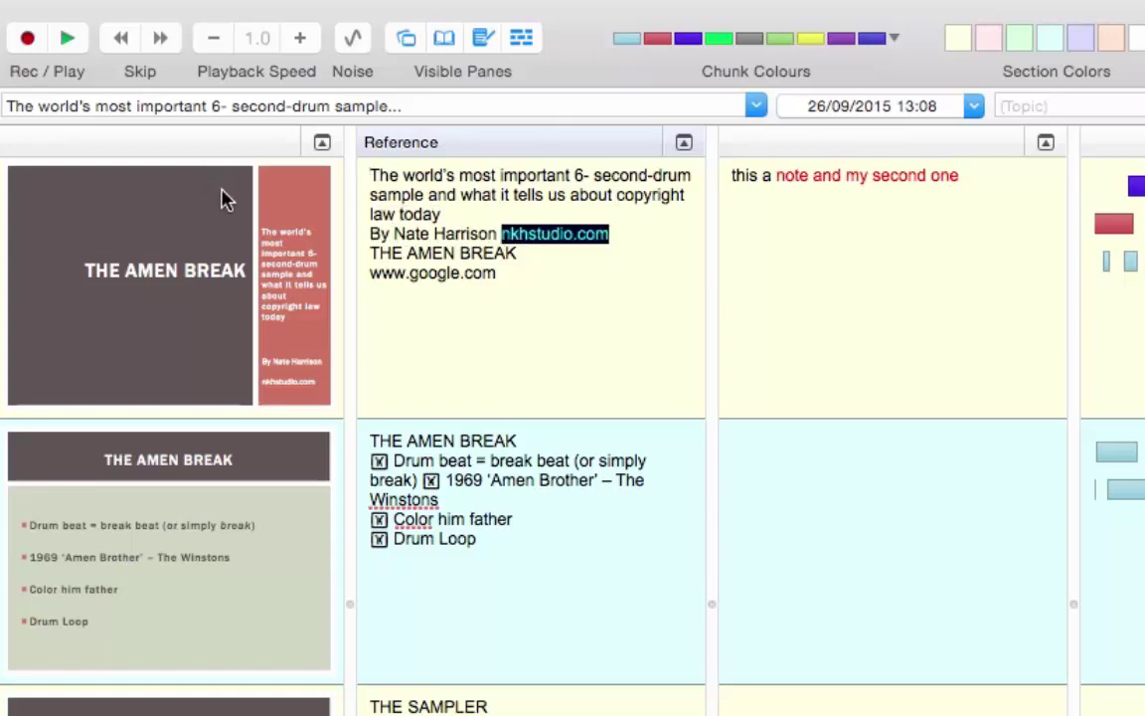
pyautogui.click(223, 199)
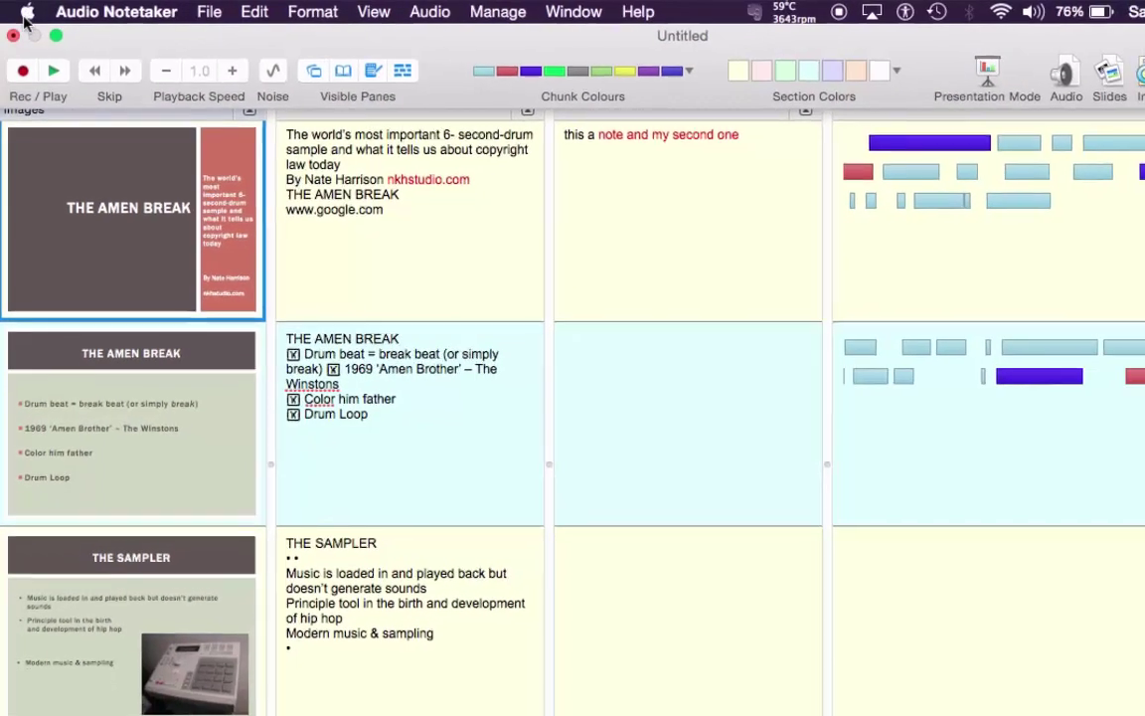
# Step: Switch to System Preferences and keep Control+S as the Text to Speech key combination for speaking selected text
pyautogui.click(27, 13)
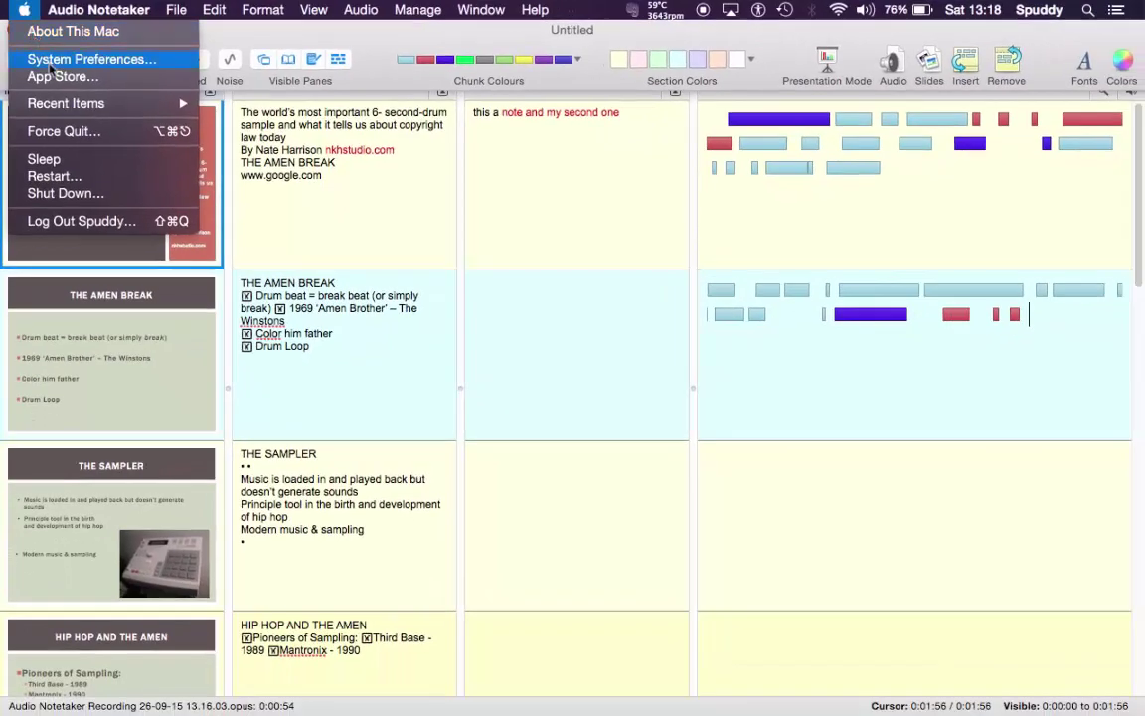
pyautogui.click(47, 64)
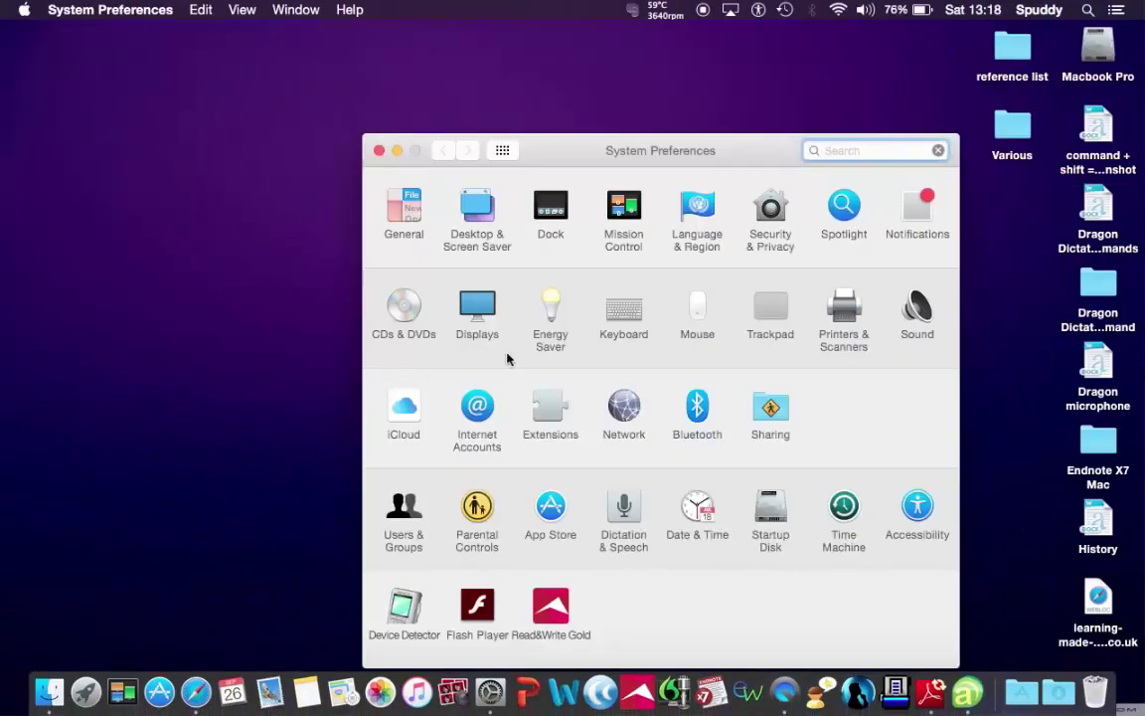
pyautogui.click(628, 523)
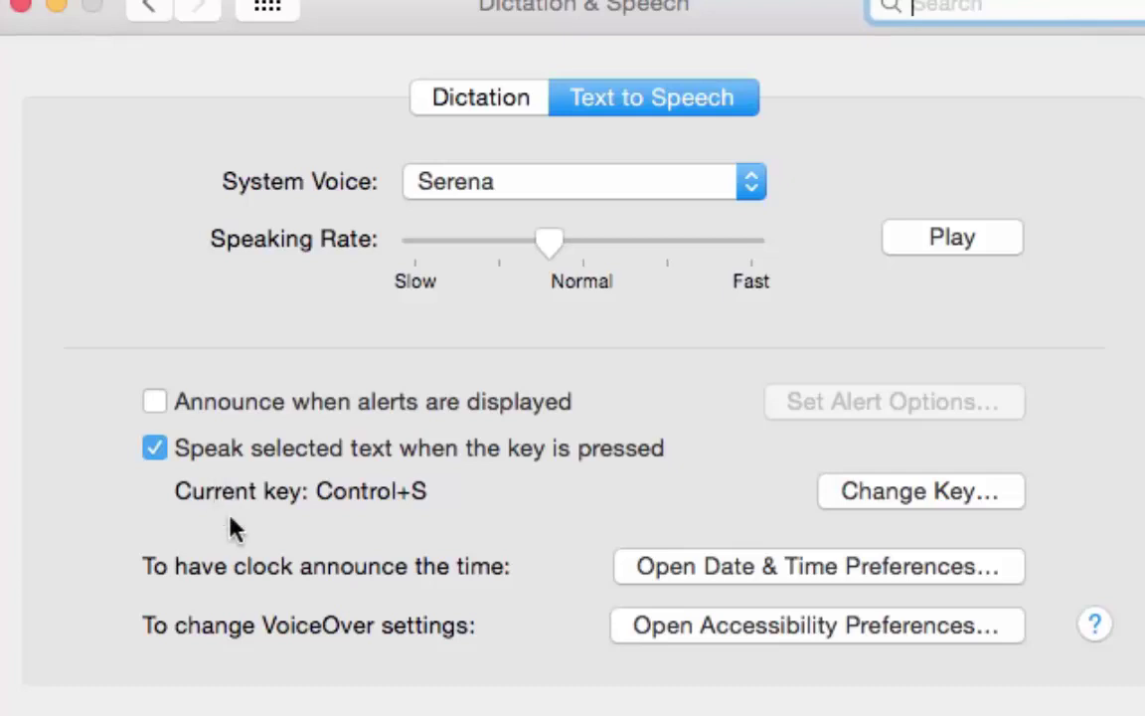
pyautogui.click(918, 500)
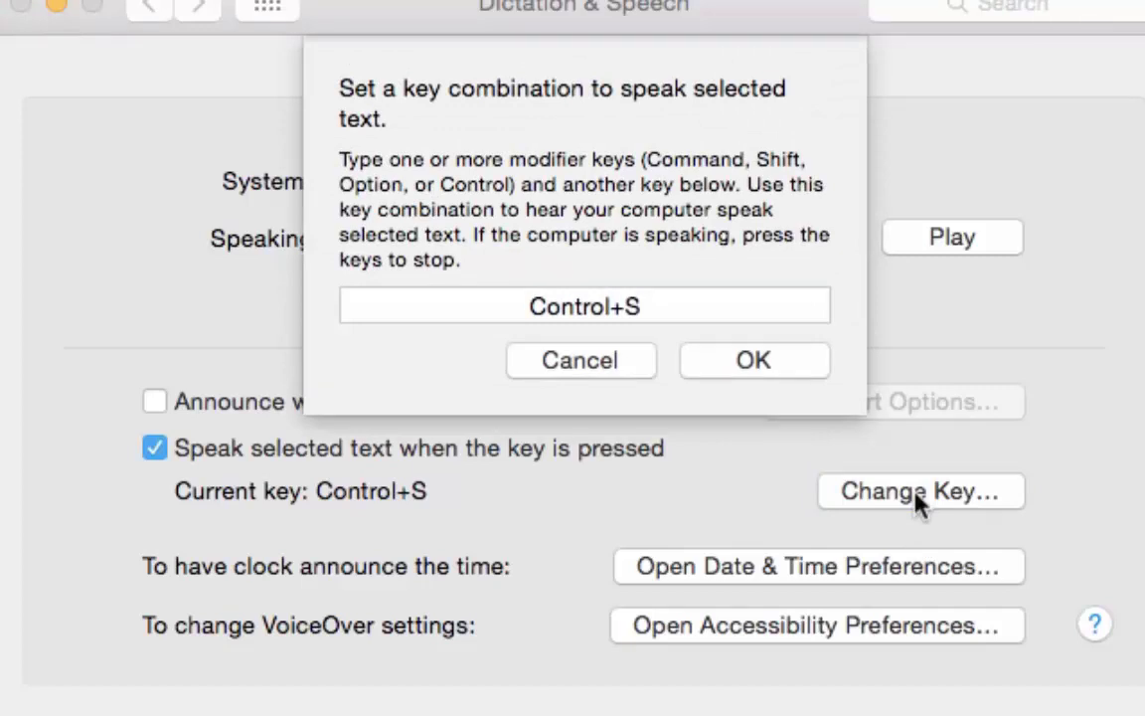
pyautogui.click(746, 368)
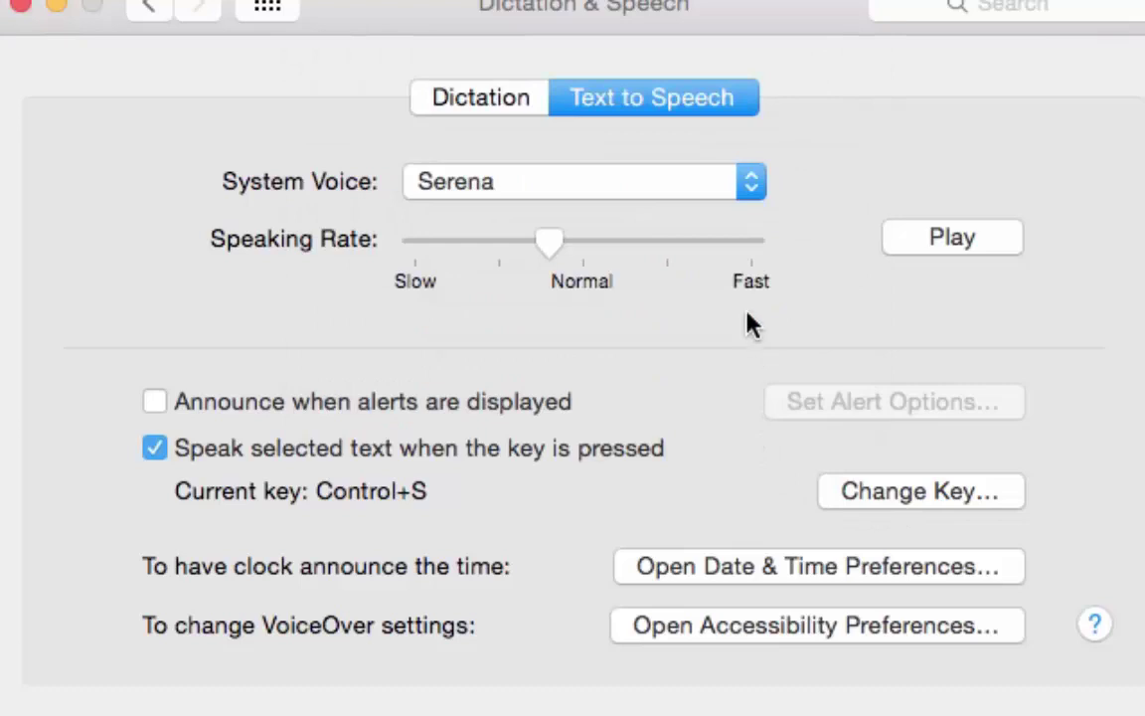
# Step: Slow the Serena voice's speaking rate slightly and switch back to Audio Notetaker
pyautogui.click(751, 183)
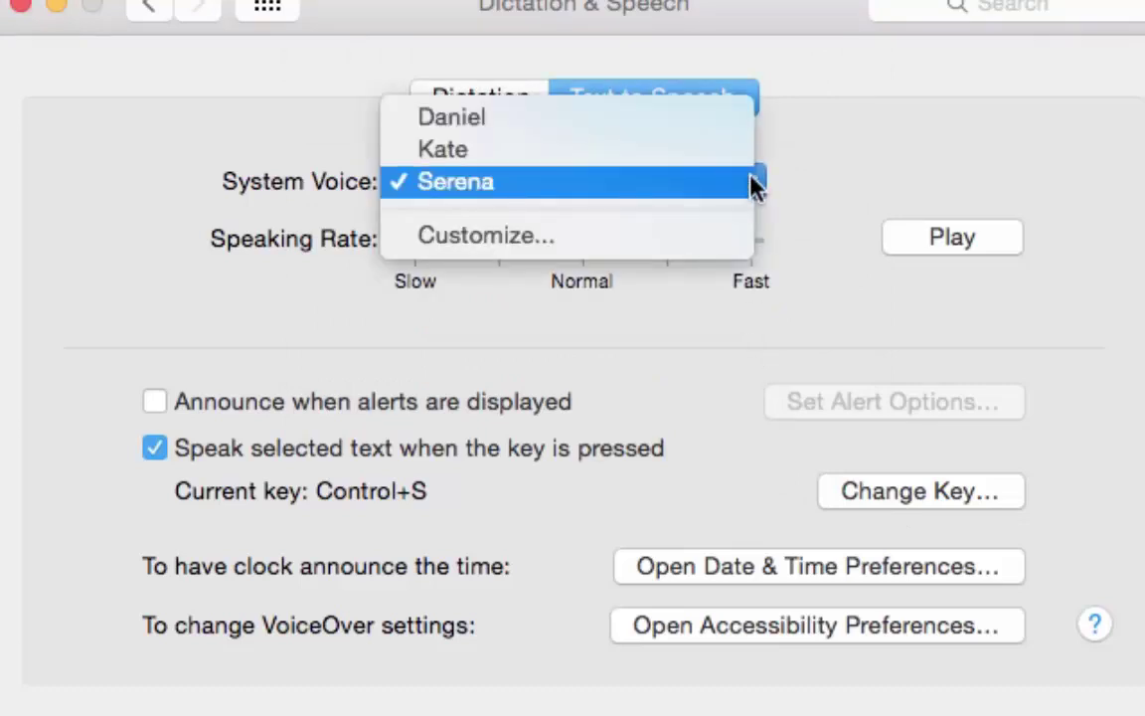
pyautogui.click(935, 141)
pyautogui.moveTo(552, 257); pyautogui.dragTo(529, 254)
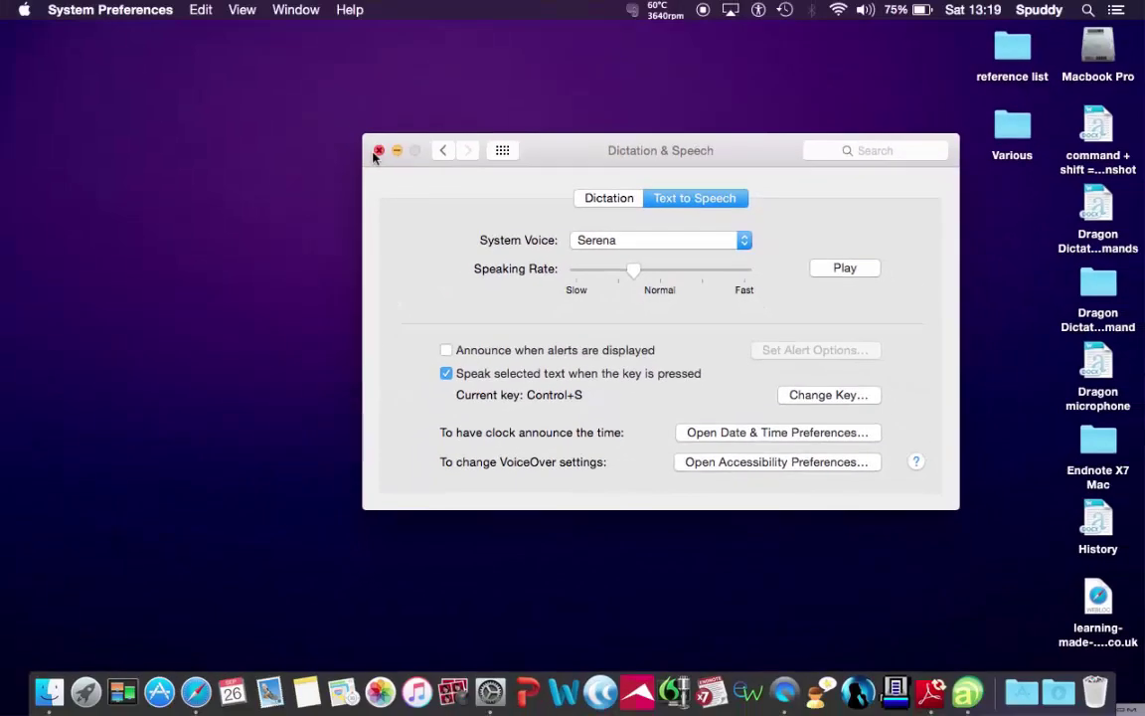
pyautogui.click(284, 110)
pyautogui.click(966, 680)
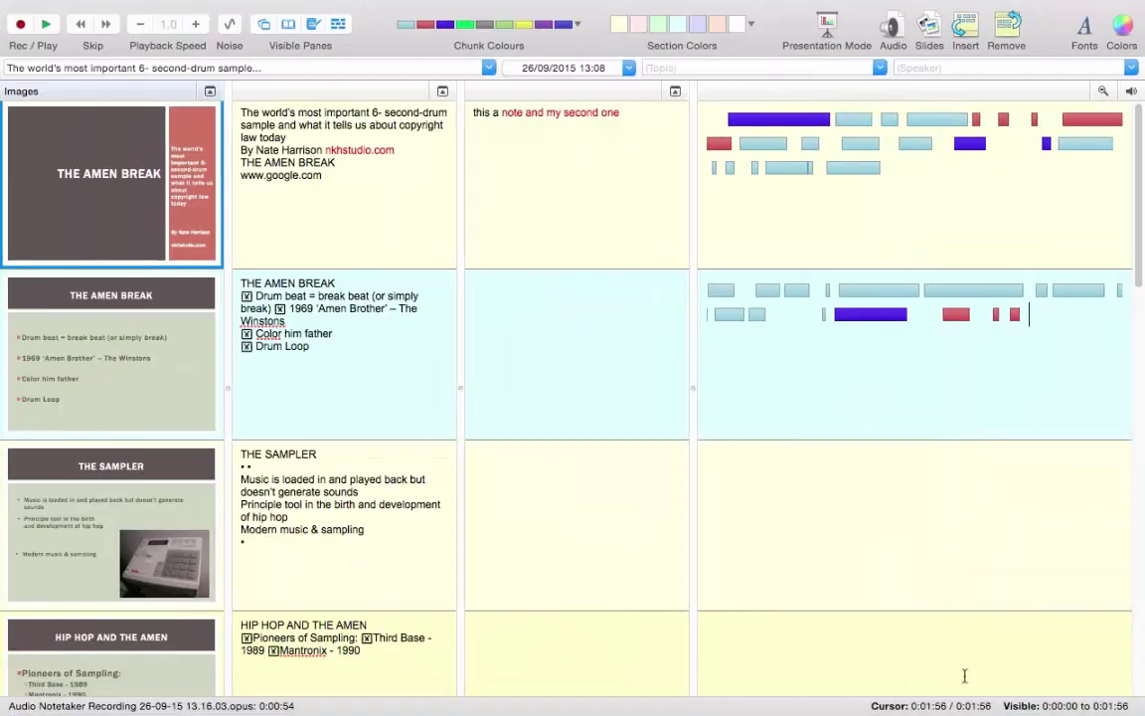
# Step: Try the Vertical layout orientation on the first section's note text
pyautogui.click(474, 117)
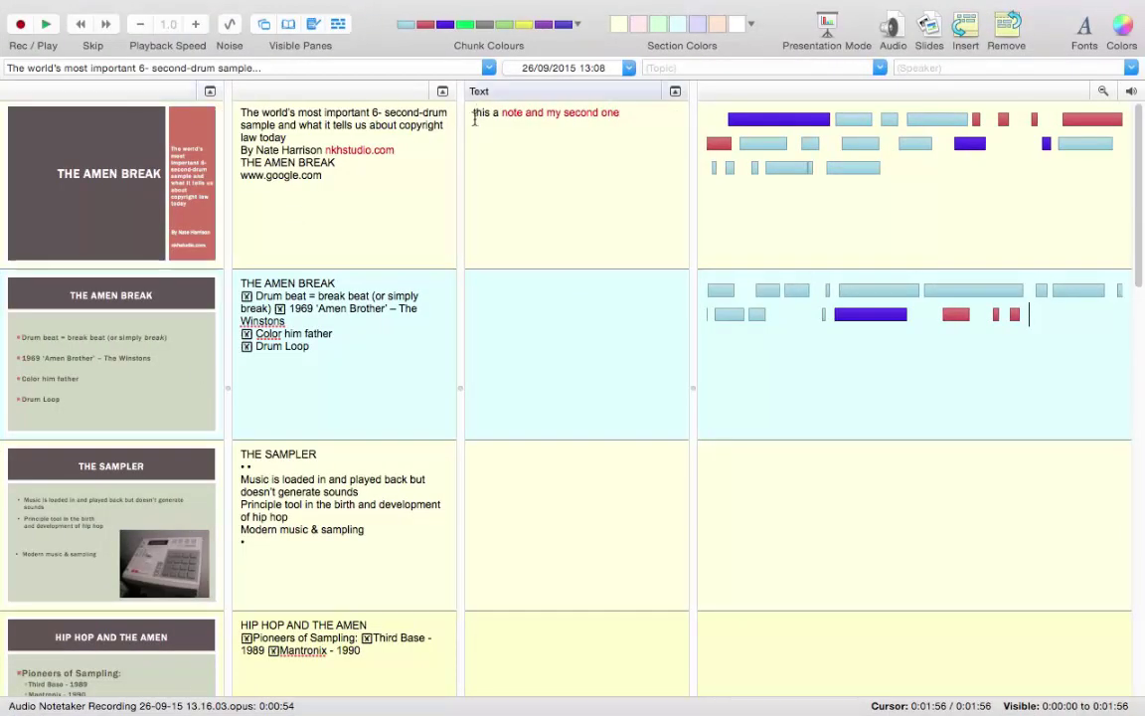
pyautogui.rightClick(475, 117)
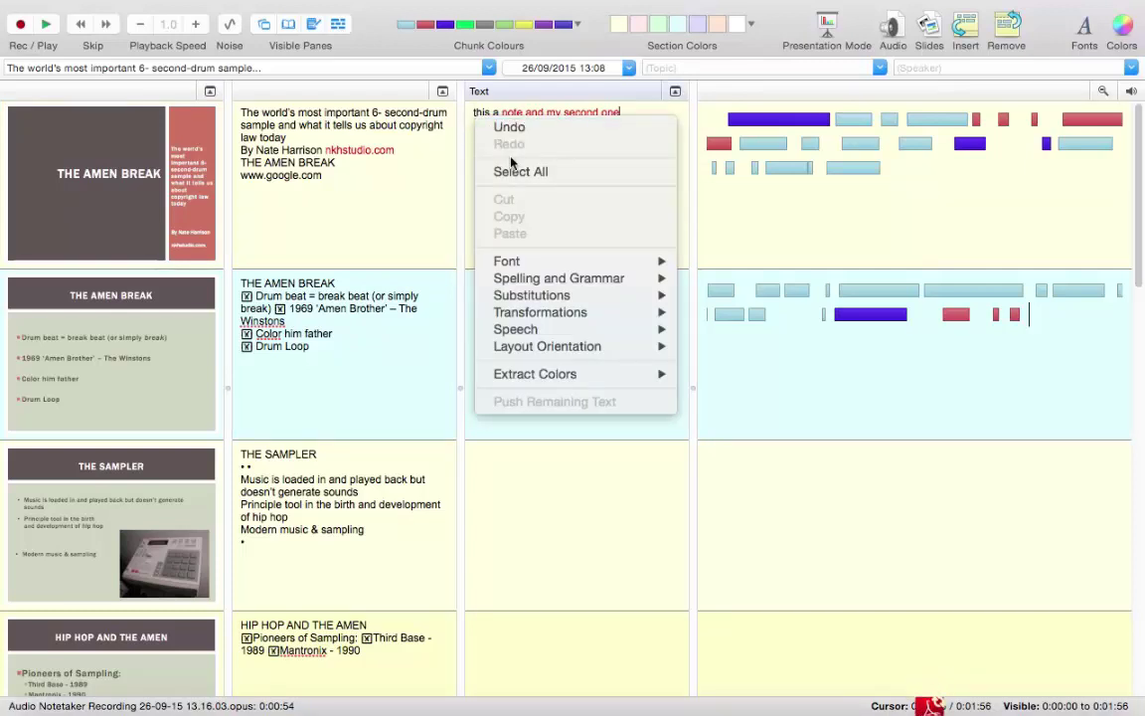
pyautogui.moveTo(590, 336)
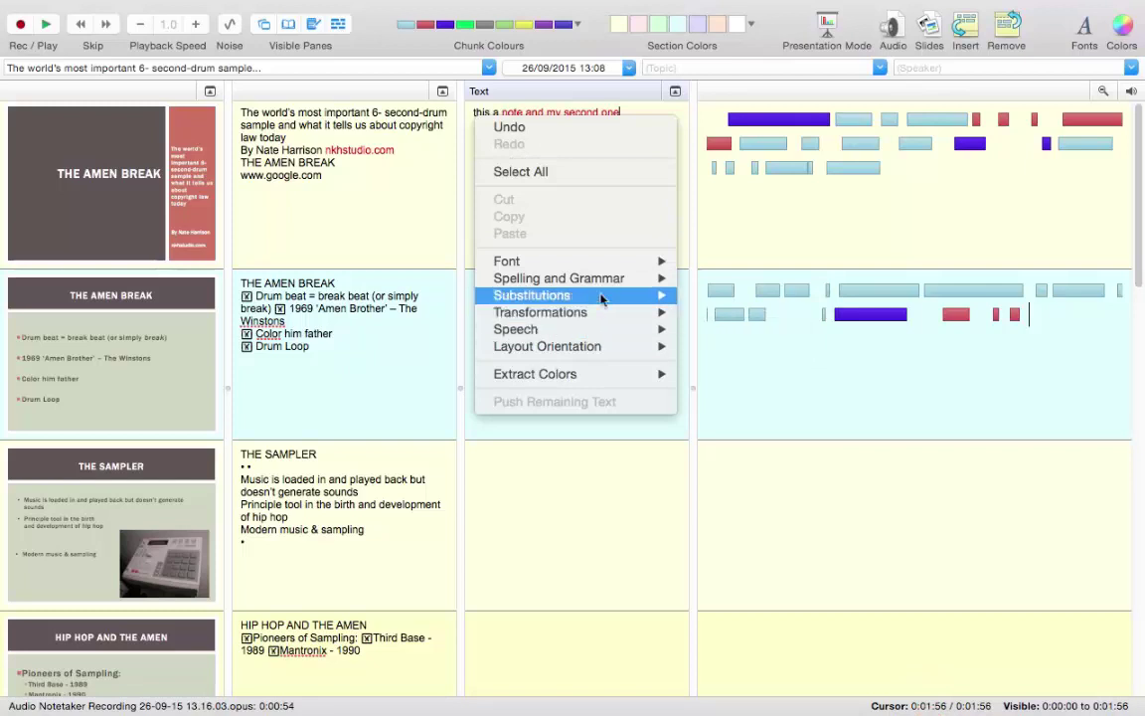
pyautogui.moveTo(605, 281)
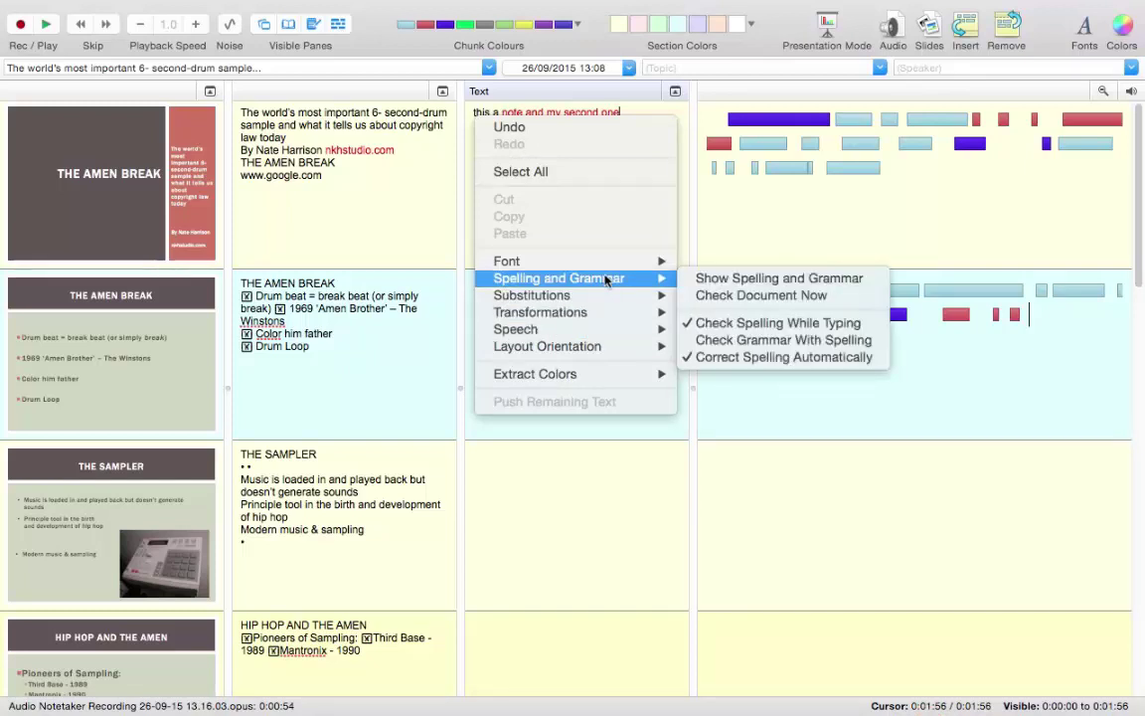
pyautogui.moveTo(624, 386)
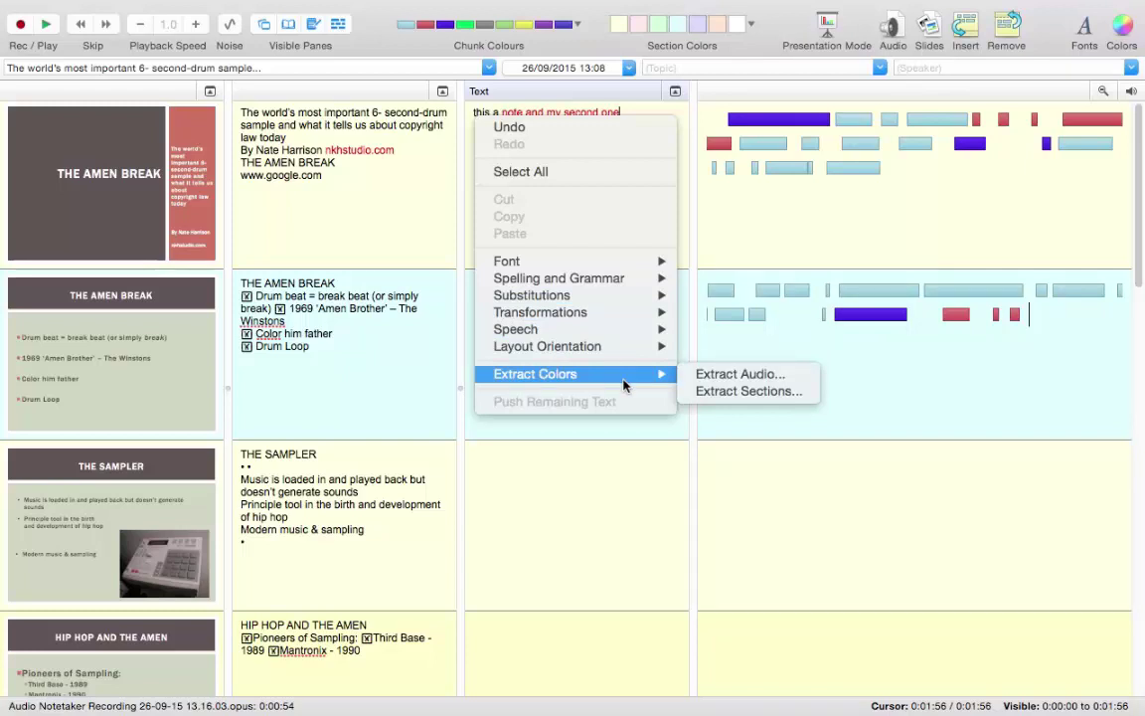
pyautogui.moveTo(617, 358)
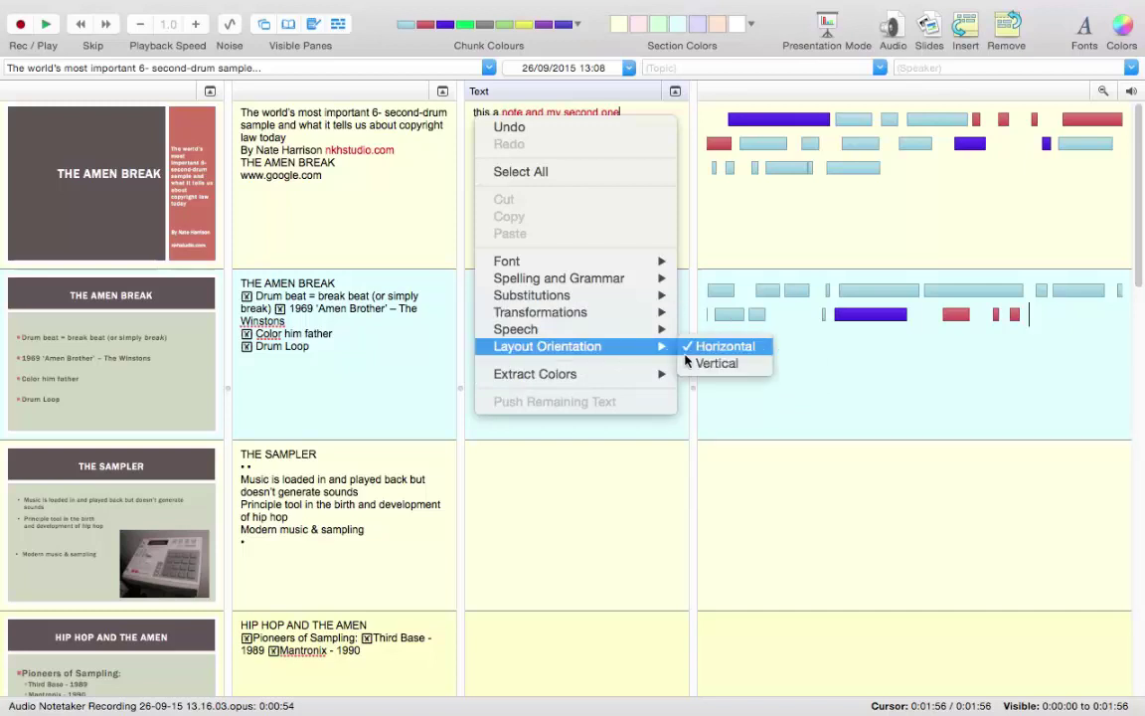
pyautogui.click(716, 363)
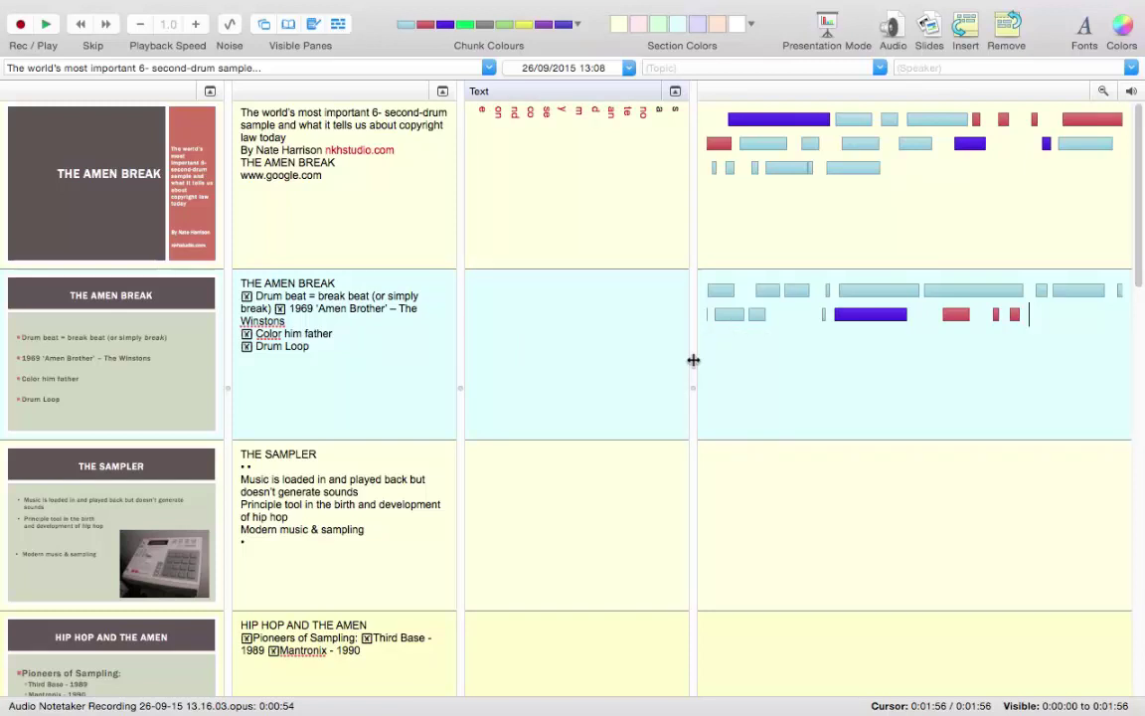
# Step: Return the first section's note text to the Horizontal layout orientation
pyautogui.rightClick(524, 185)
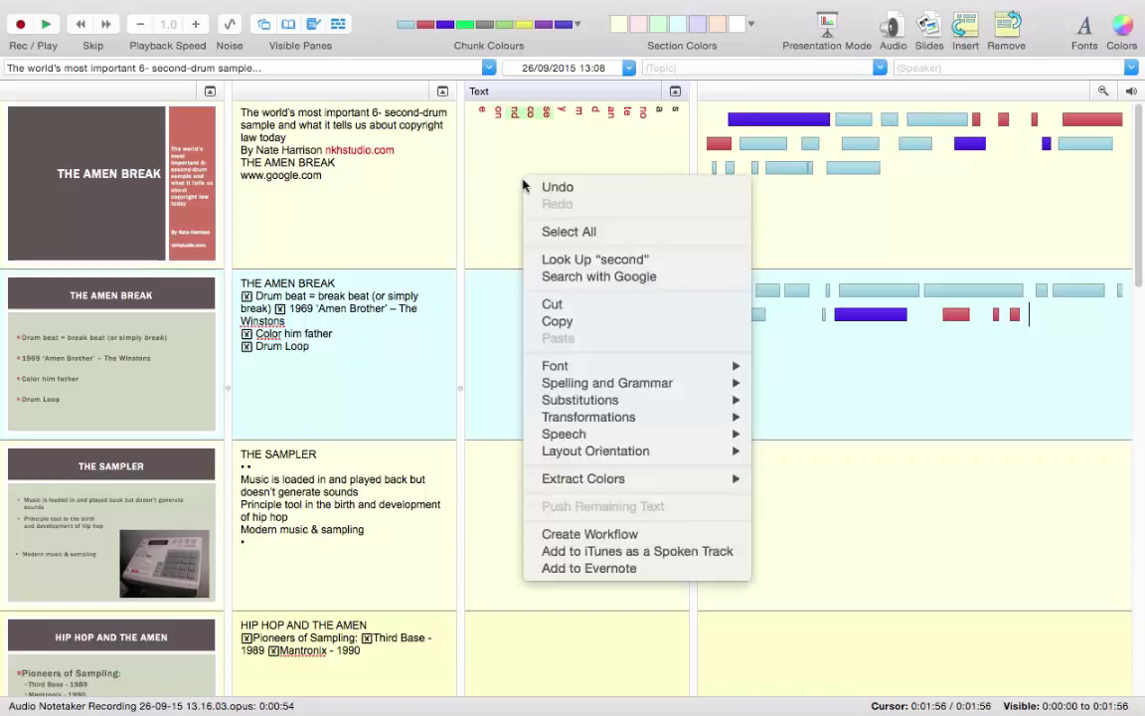
pyautogui.moveTo(672, 453)
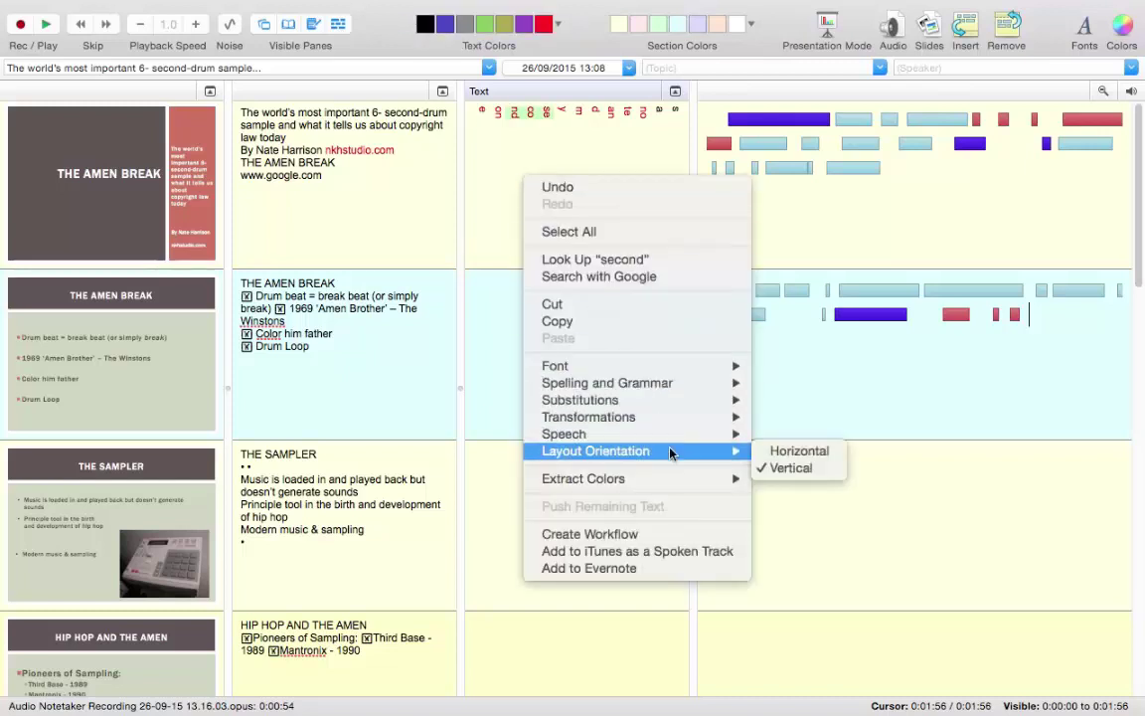
pyautogui.click(792, 450)
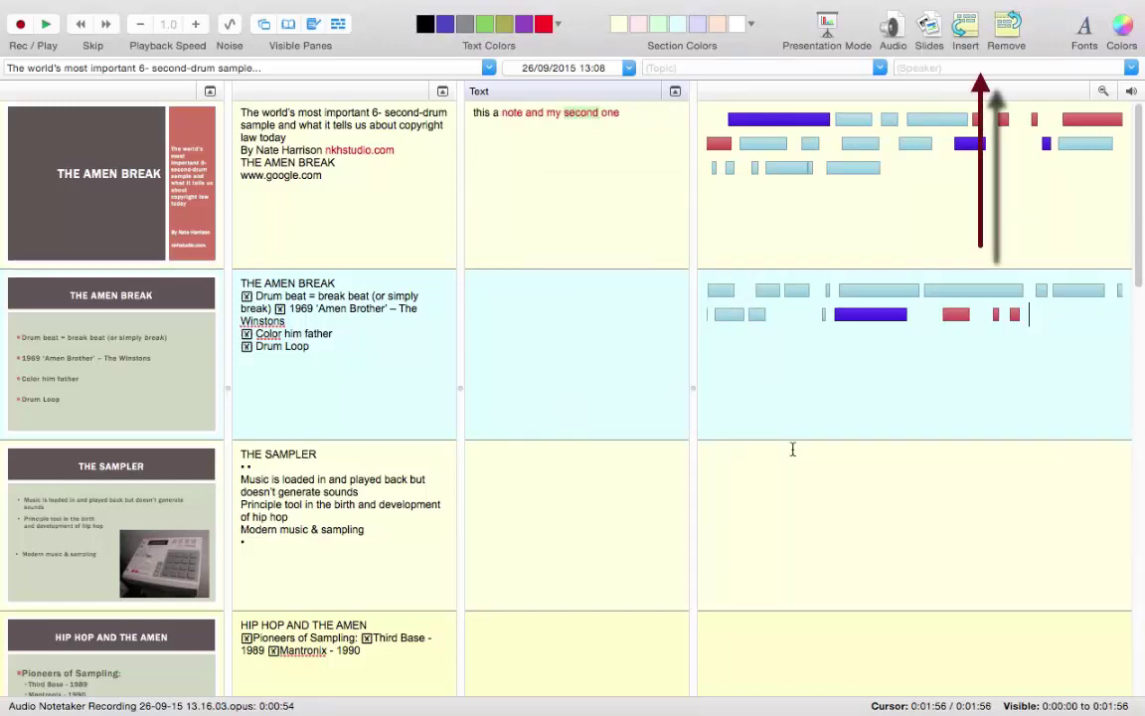
# Step: Insert a new empty section after the end of the first section's audio
pyautogui.click(776, 234)
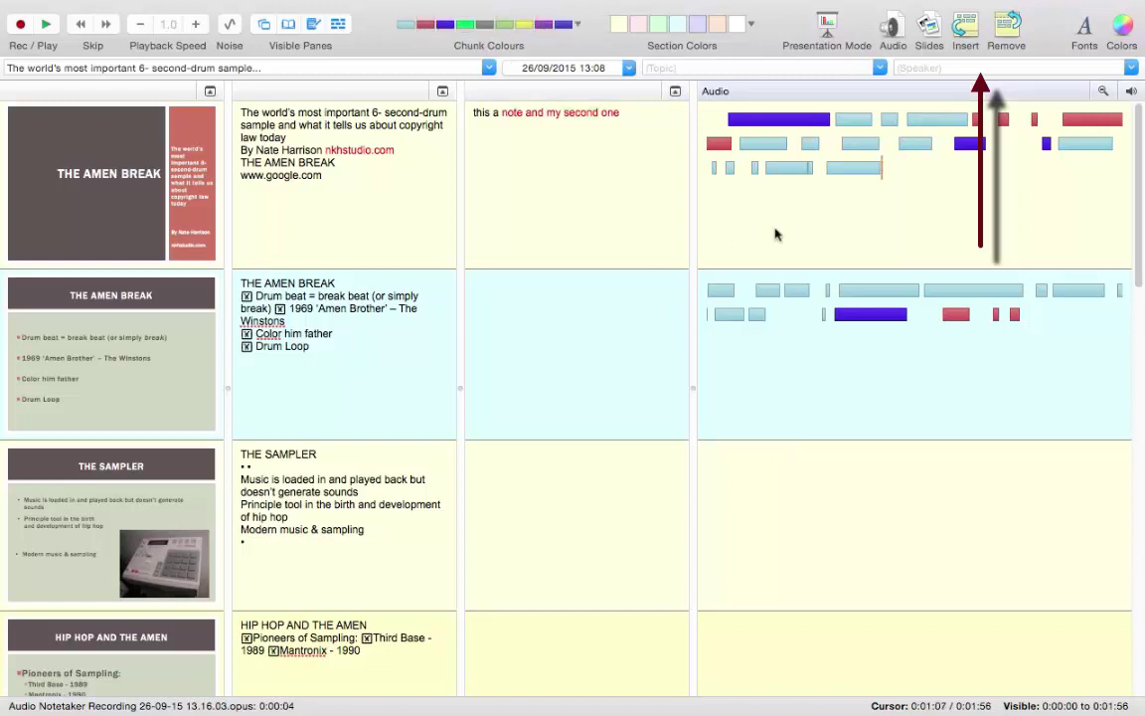
pyautogui.click(967, 28)
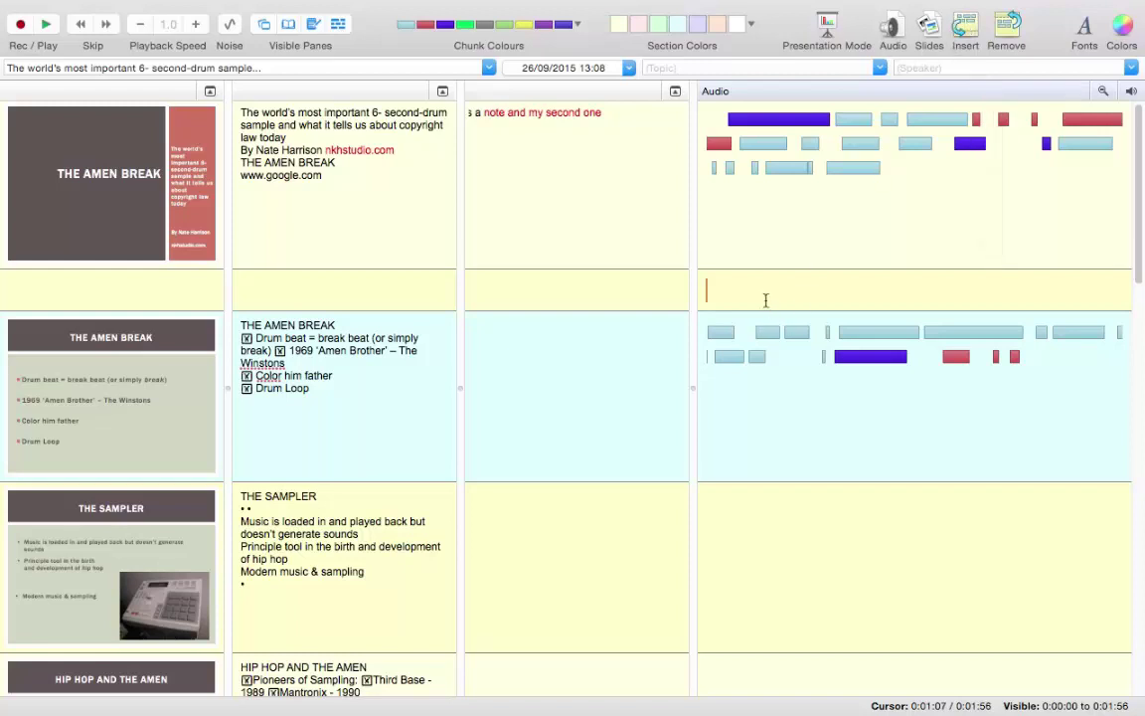
pyautogui.click(198, 301)
pyautogui.click(729, 287)
pyautogui.click(557, 286)
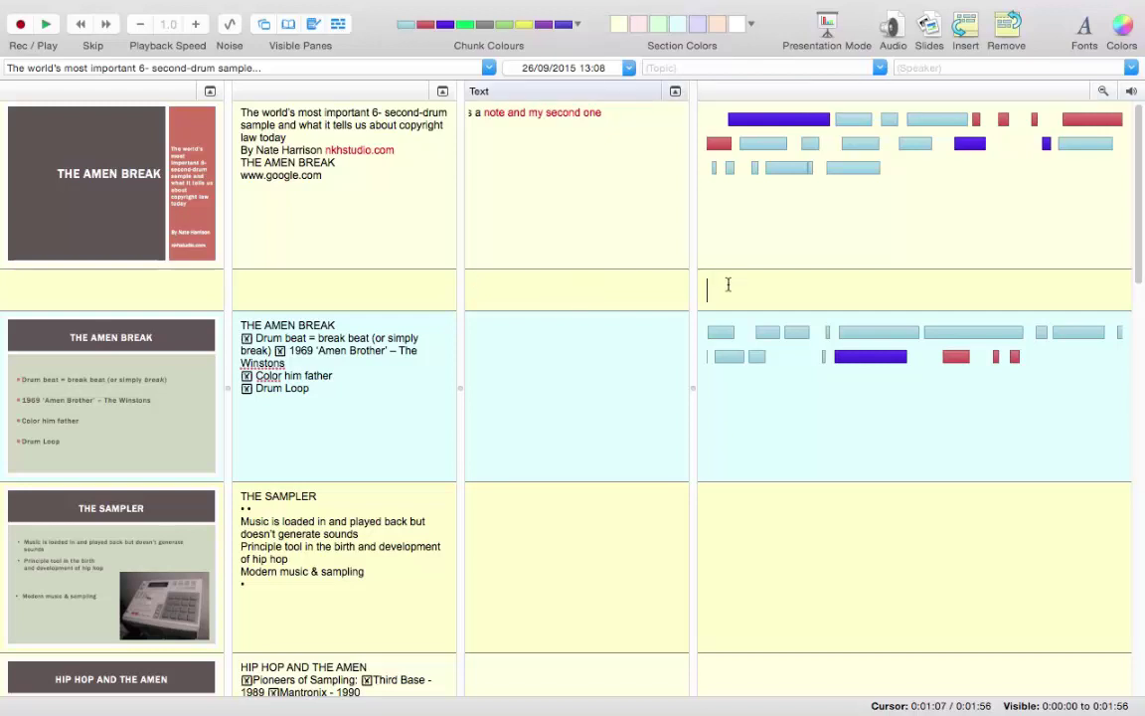
pyautogui.click(728, 285)
# Step: Color the first section and the empty section below it light purple
pyautogui.click(729, 223)
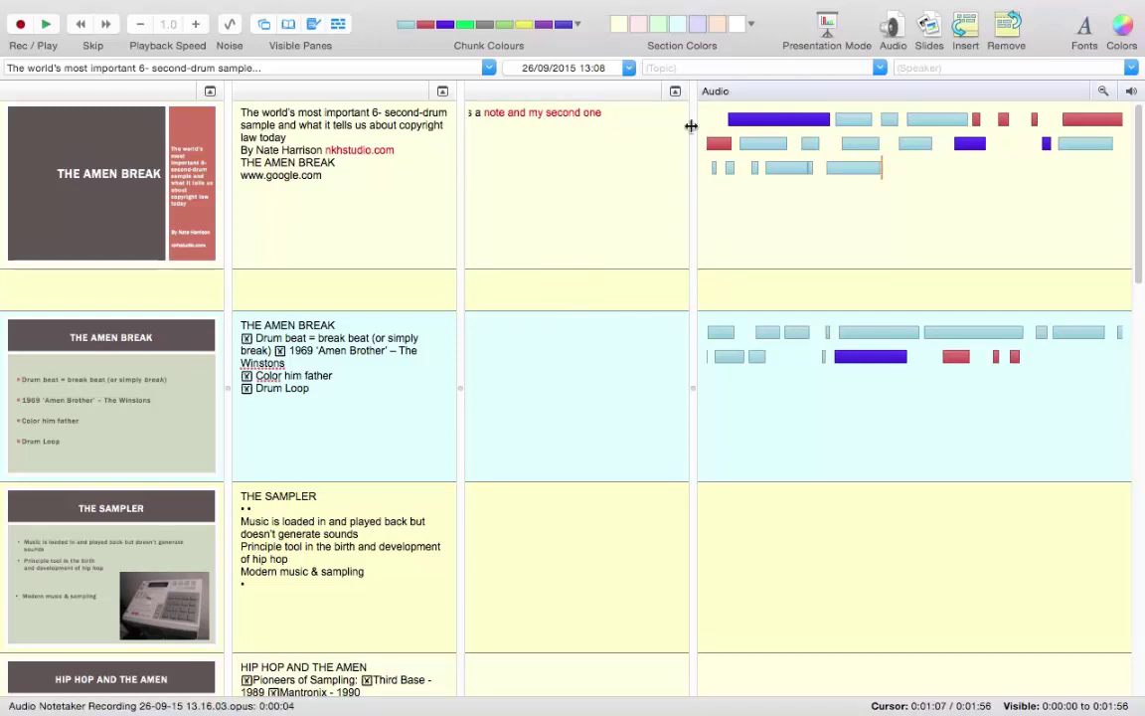
pyautogui.click(698, 24)
pyautogui.click(742, 288)
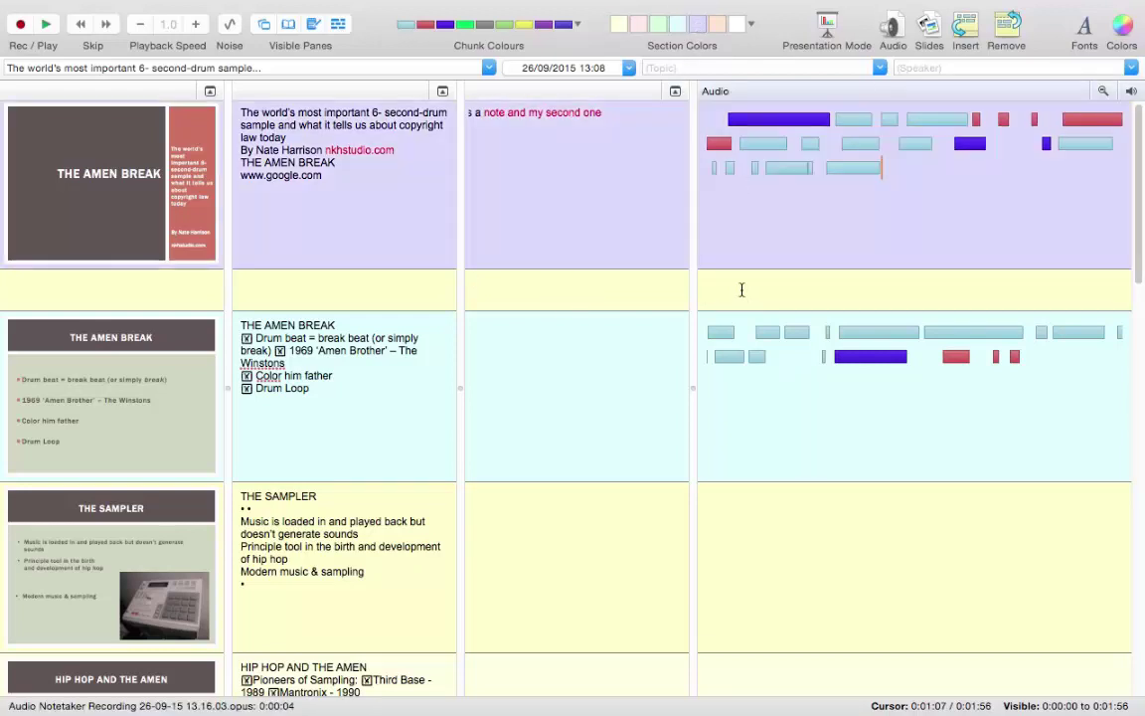
pyautogui.click(697, 29)
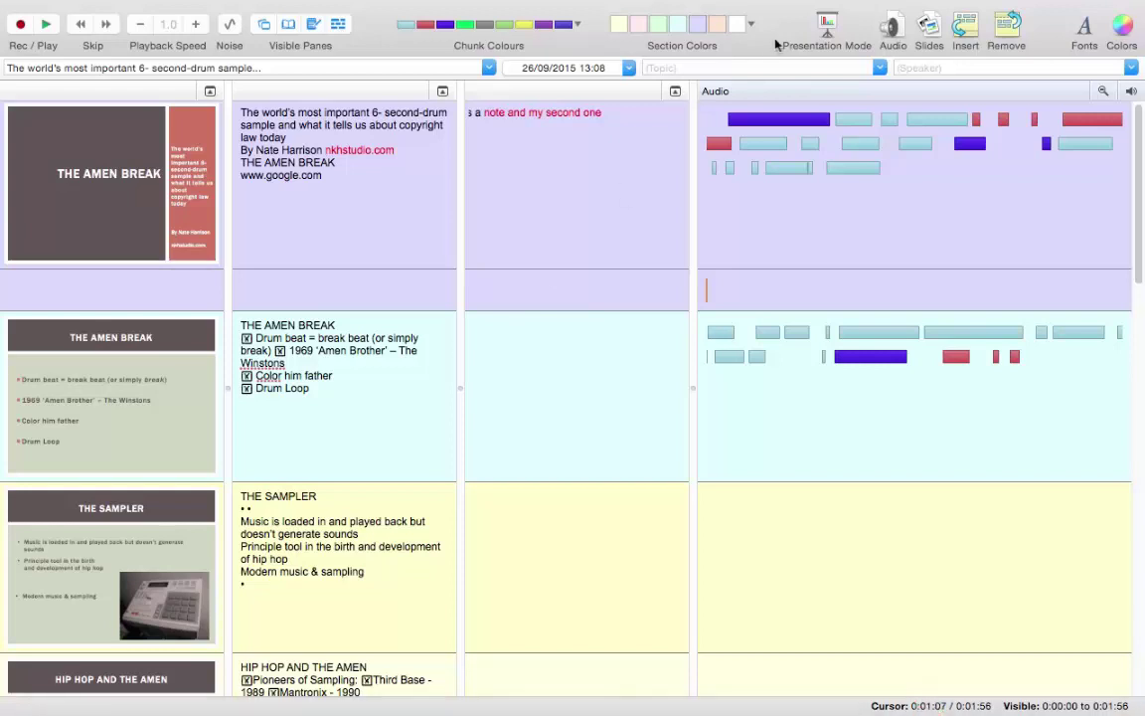
# Step: Play the first section's opening blue chunk alongside its slide in Presentation Mode, pause it, and exit
pyautogui.click(827, 22)
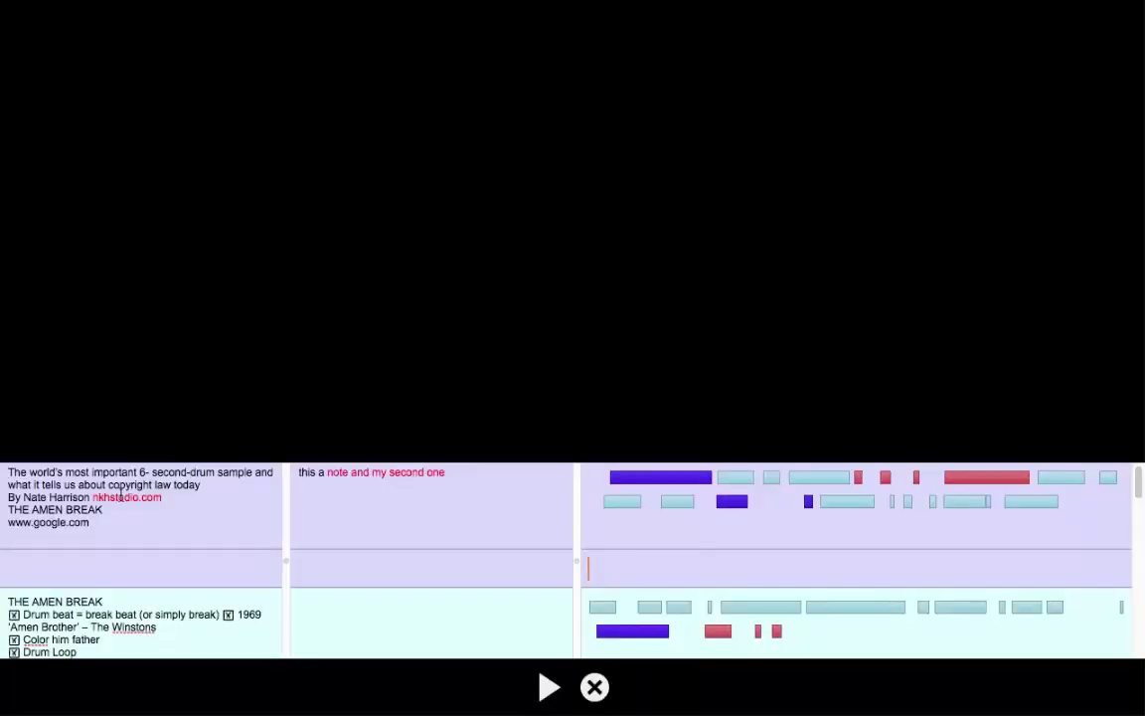
pyautogui.click(98, 519)
pyautogui.click(608, 478)
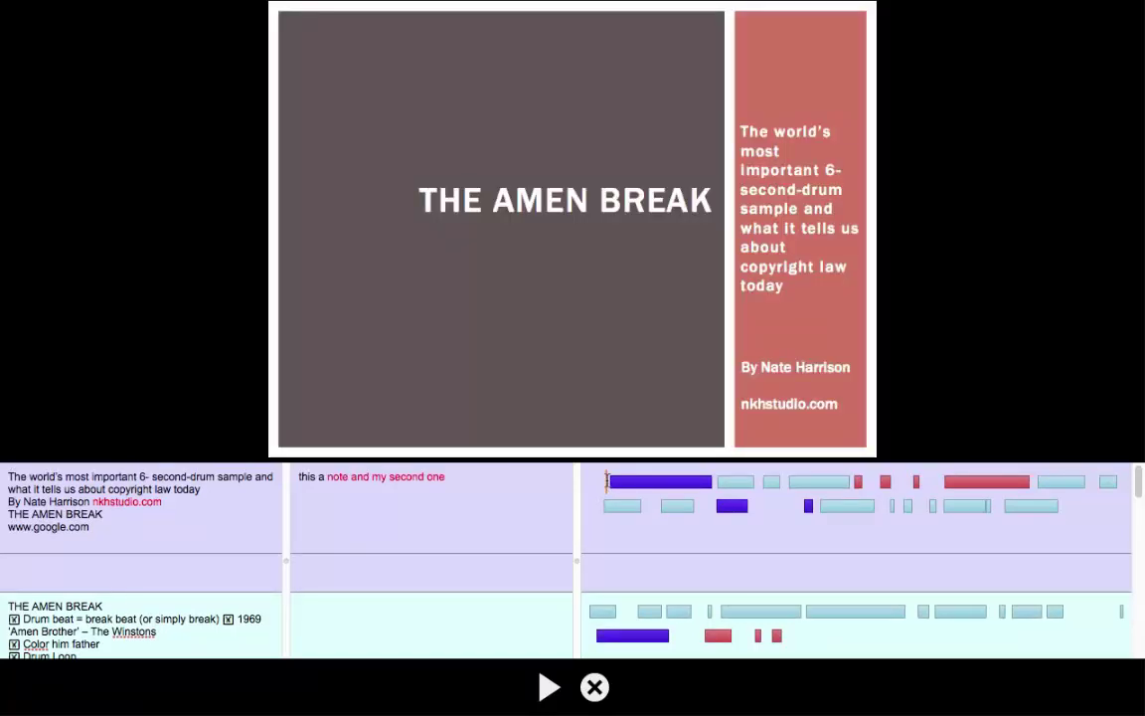
pyautogui.click(550, 688)
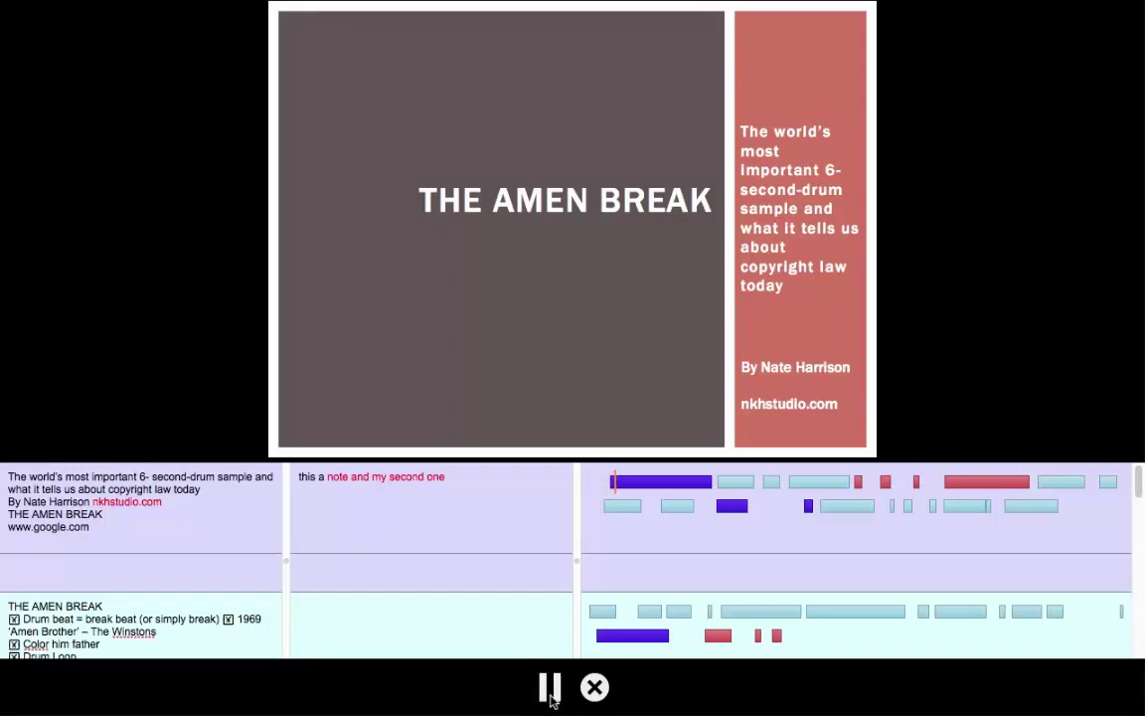
pyautogui.click(552, 699)
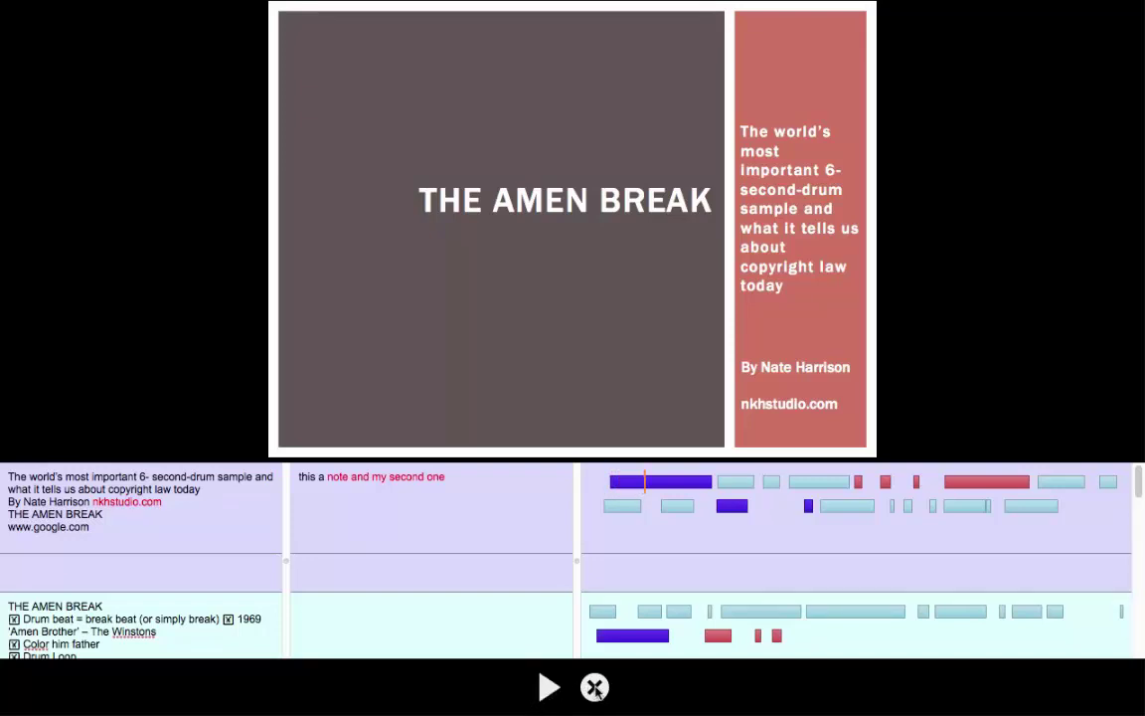
pyautogui.click(594, 687)
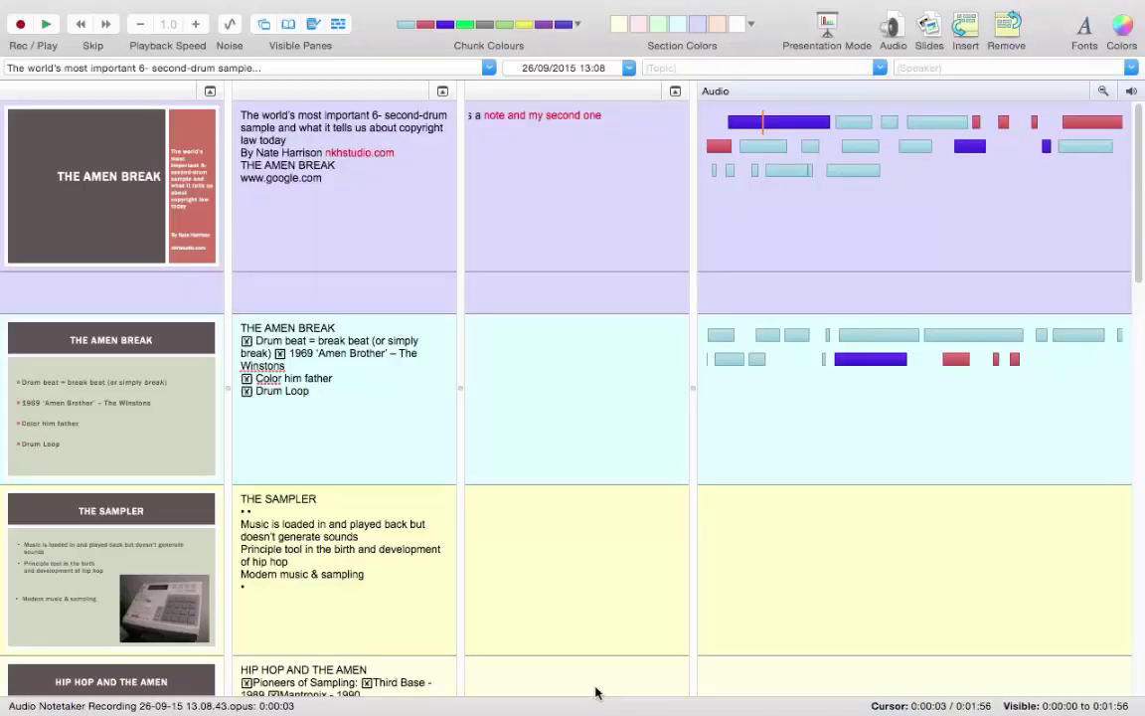
# Step: Undo the last two section-break insertions and the background color change on the empty section below the first
pyautogui.click(163, 303)
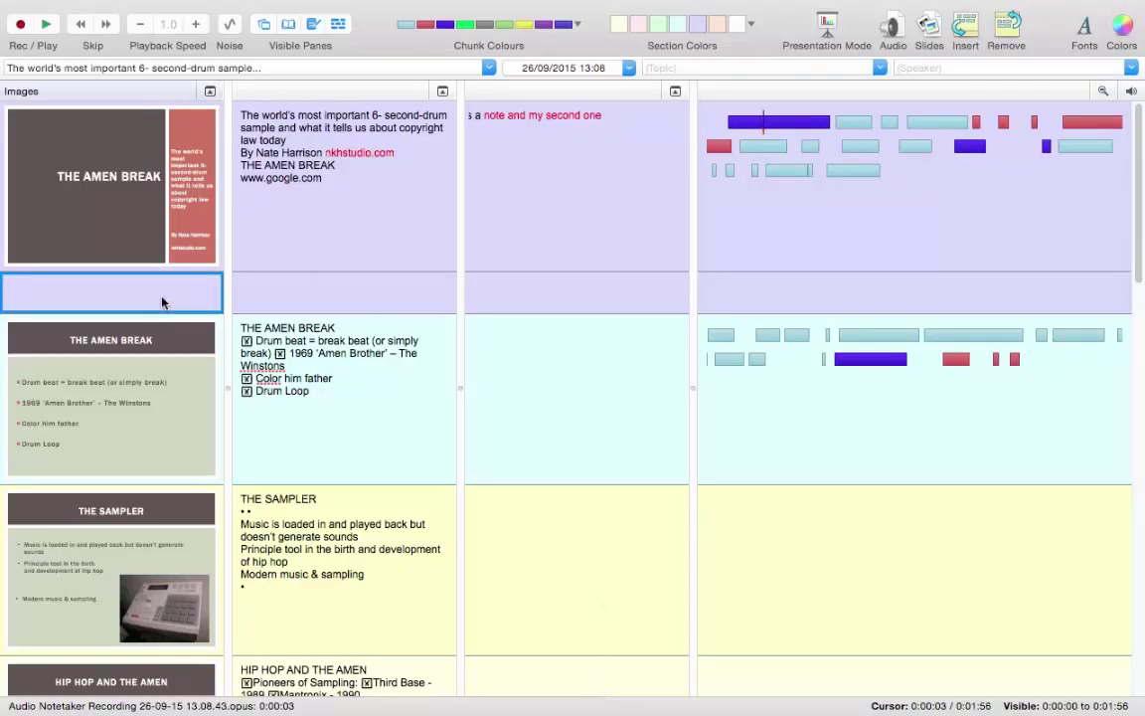
pyautogui.moveTo(733, 5)
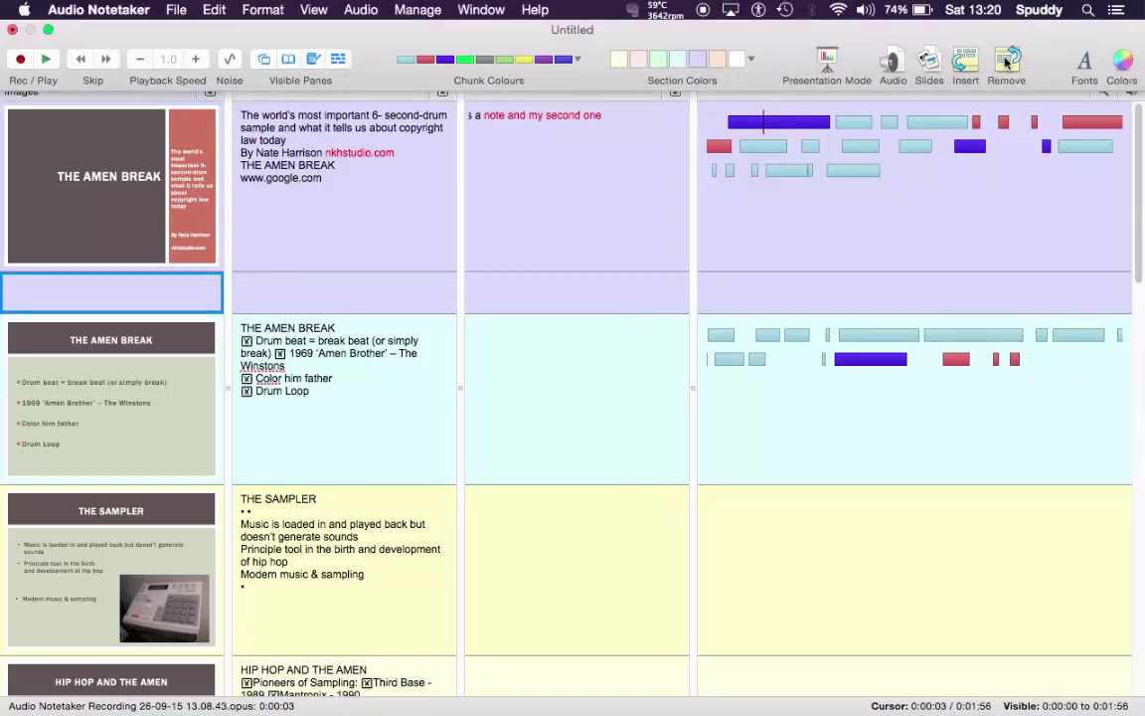
pyautogui.click(221, 11)
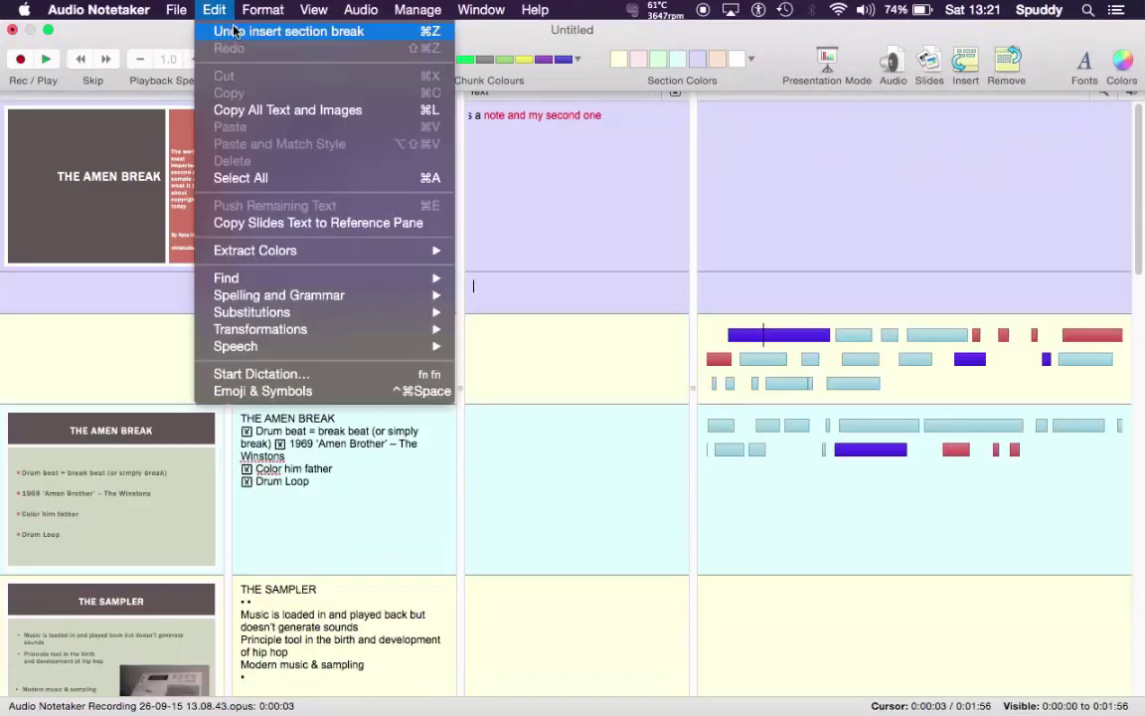
pyautogui.click(234, 31)
pyautogui.click(213, 10)
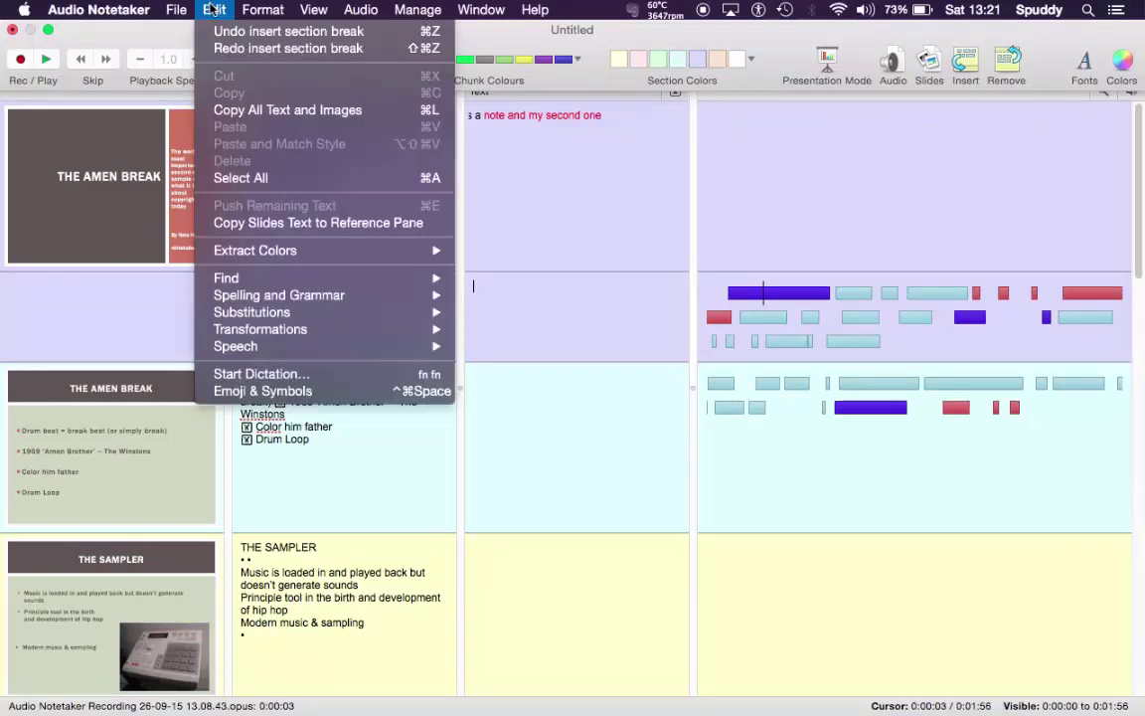
pyautogui.click(231, 31)
pyautogui.click(217, 12)
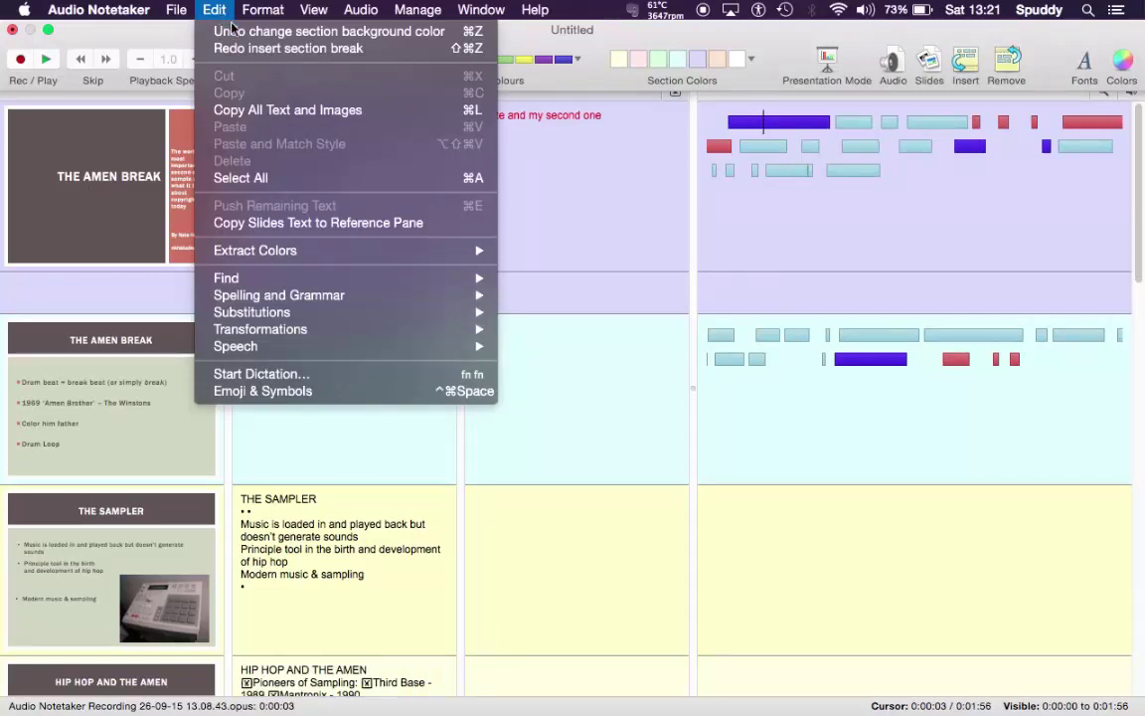
pyautogui.click(220, 32)
# Step: Export the text and images to the Desktop, including the Images, Reference and Text panes
pyautogui.moveTo(398, 5)
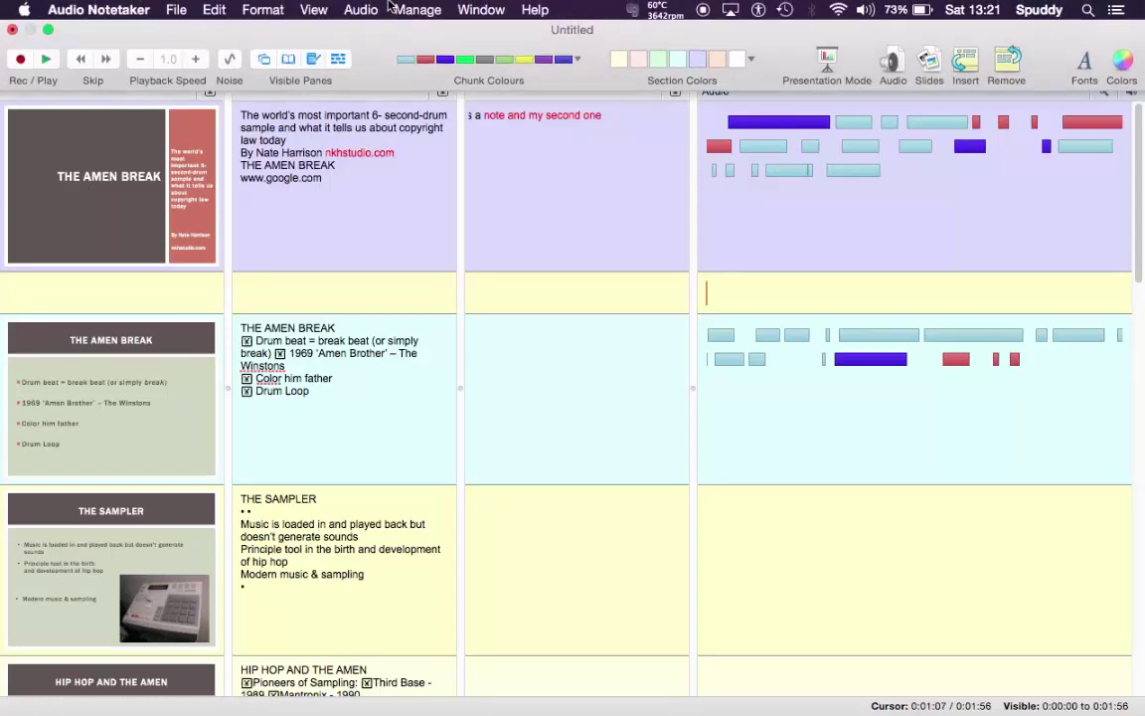
pyautogui.click(181, 12)
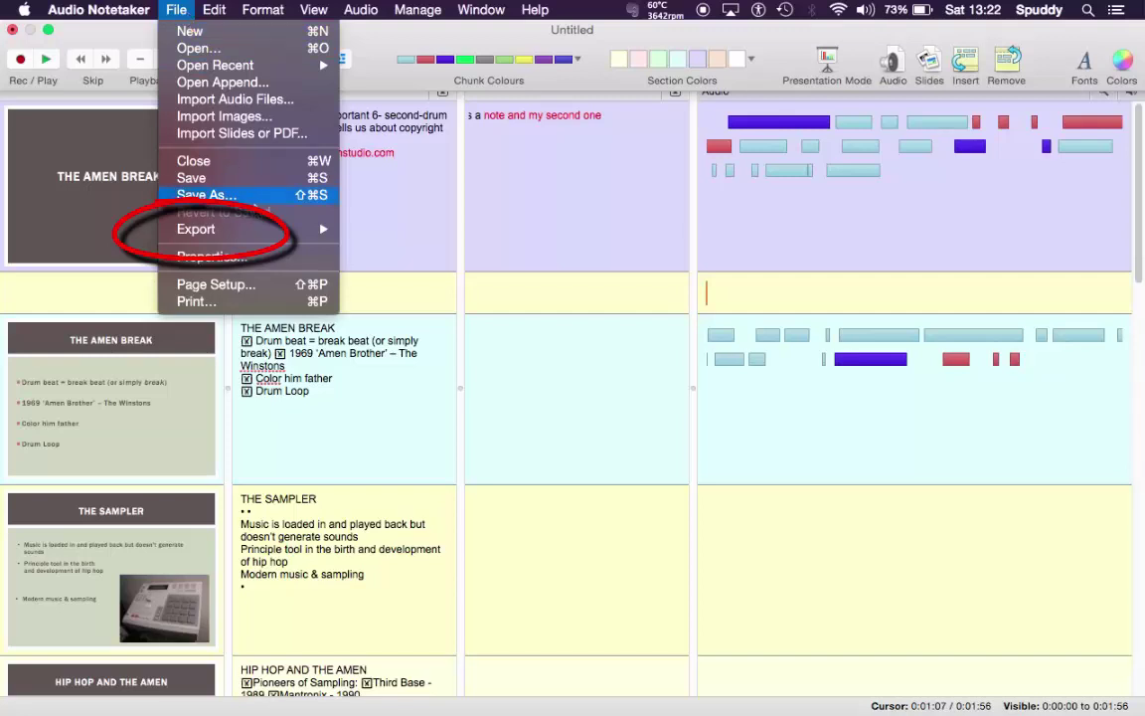
pyautogui.moveTo(274, 239)
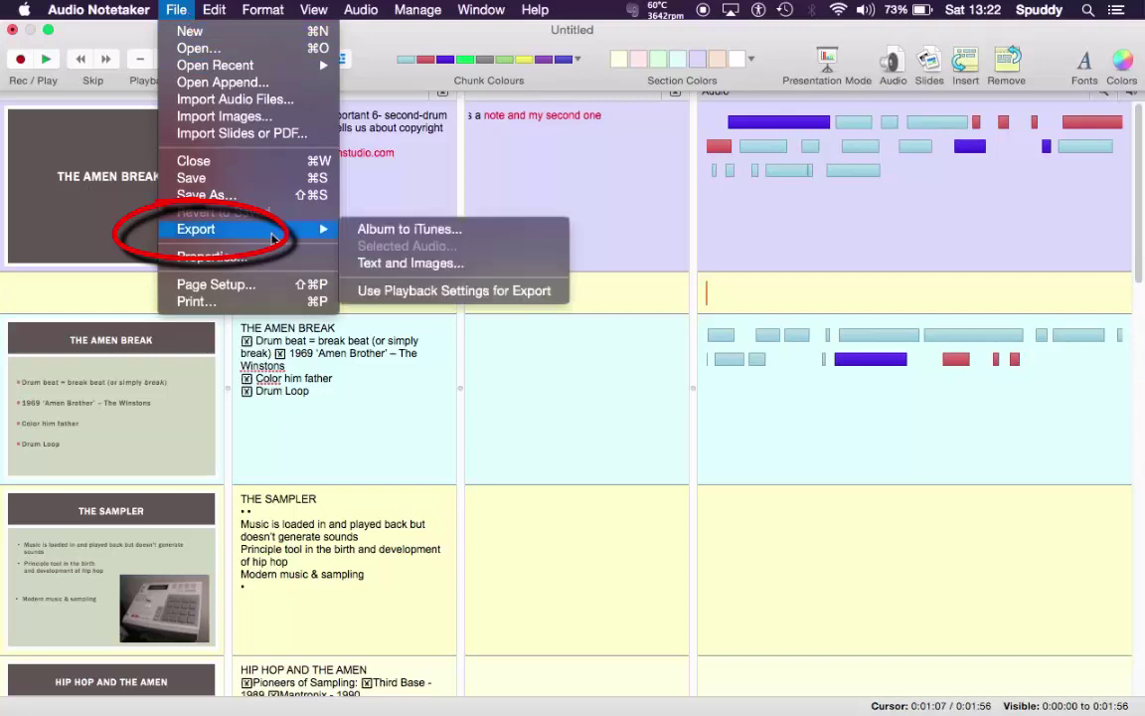
pyautogui.click(421, 264)
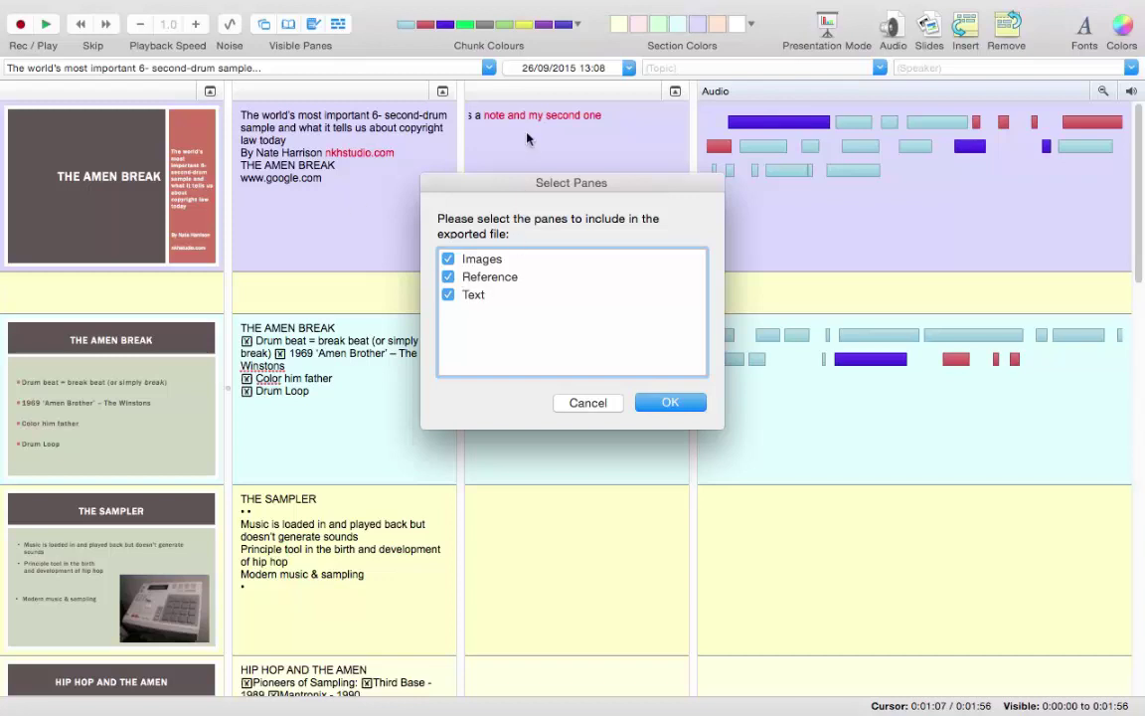
pyautogui.click(684, 405)
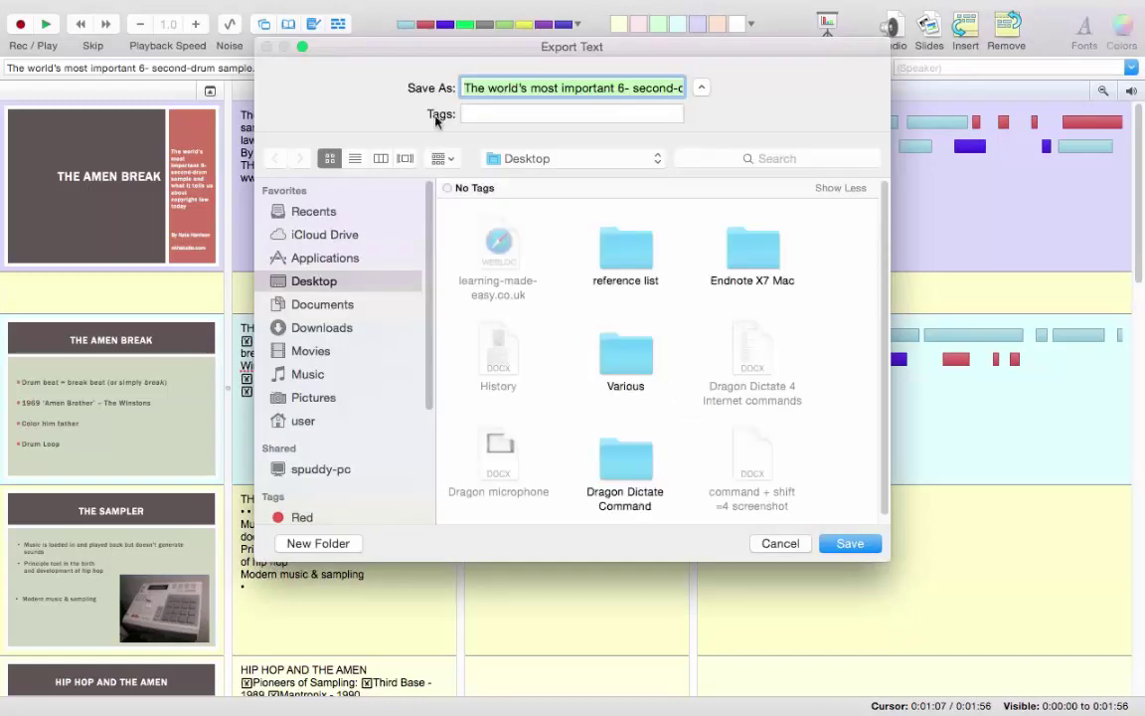
pyautogui.click(854, 545)
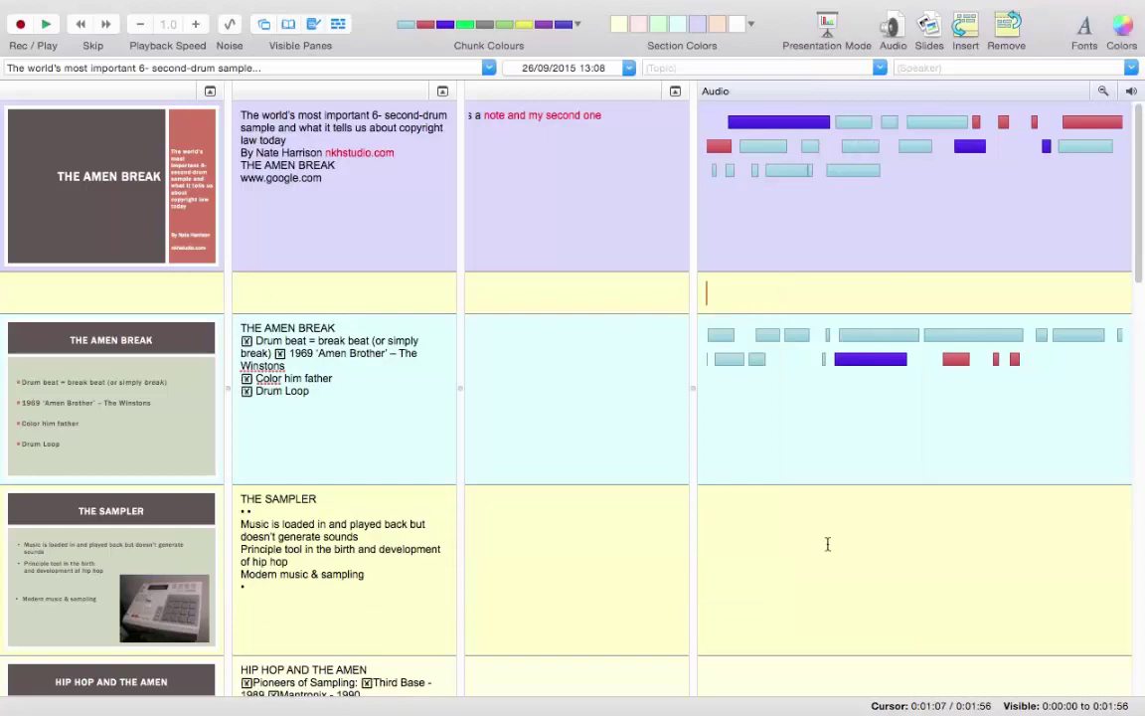
# Step: Open the exported .rtfd file in TextEdit, review it to the end, and select the "The Future of Art with Copyright" text
pyautogui.moveTo(70, 3)
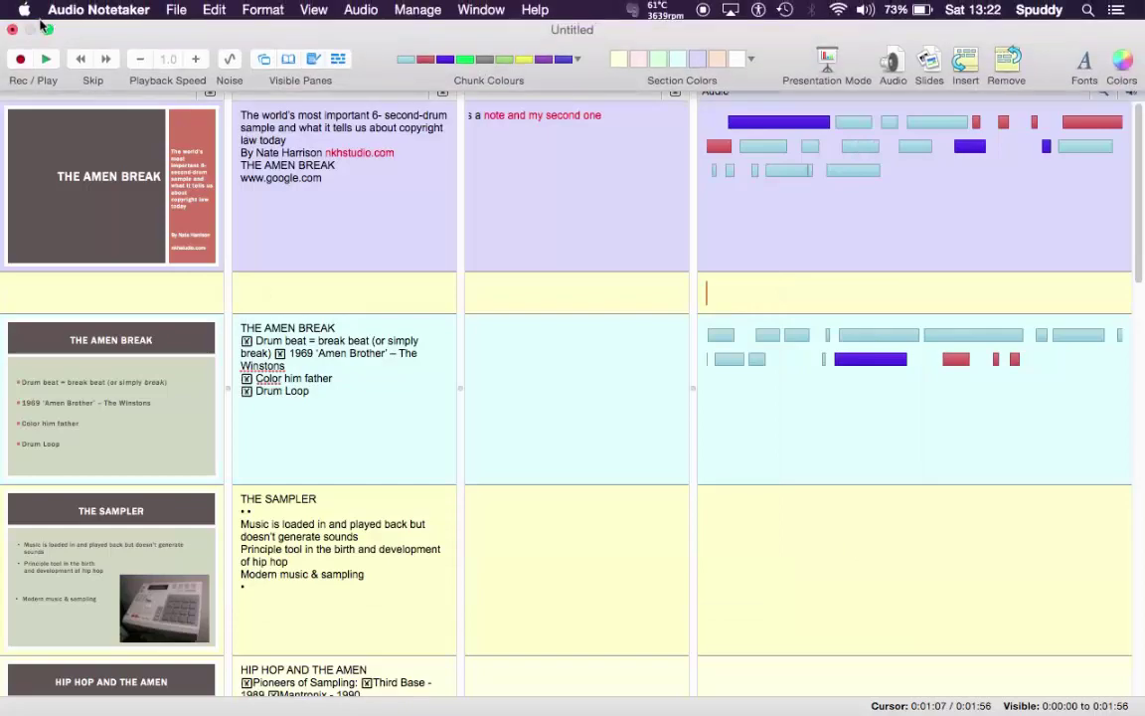
pyautogui.click(47, 32)
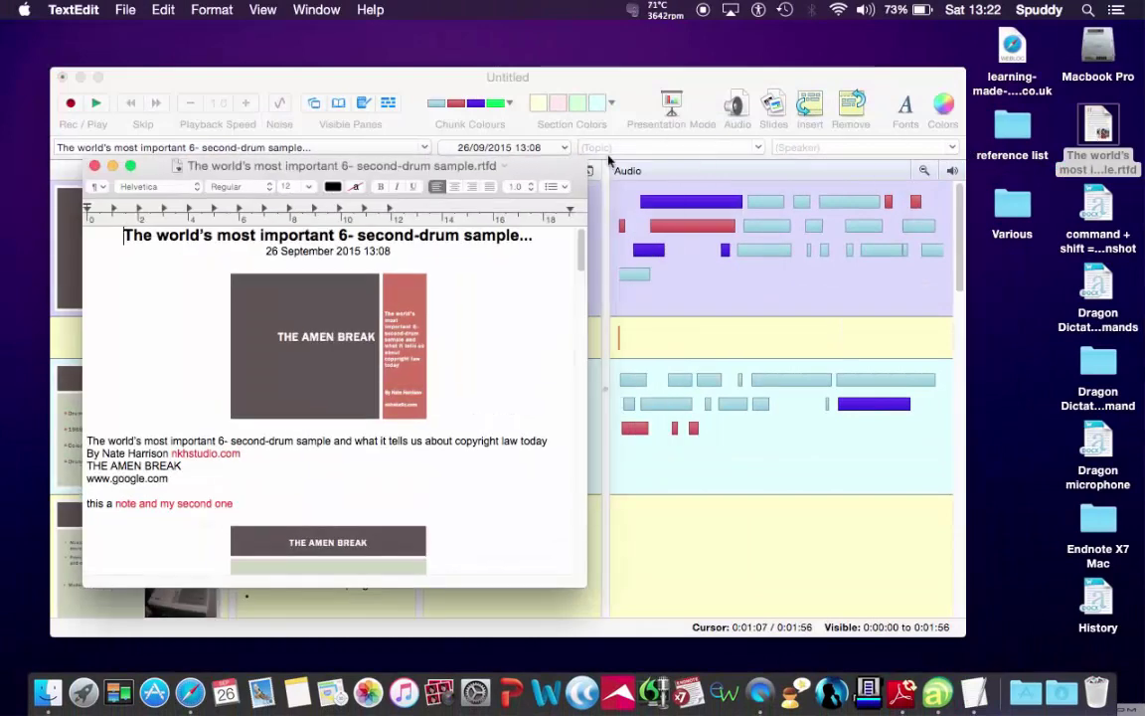
pyautogui.click(130, 165)
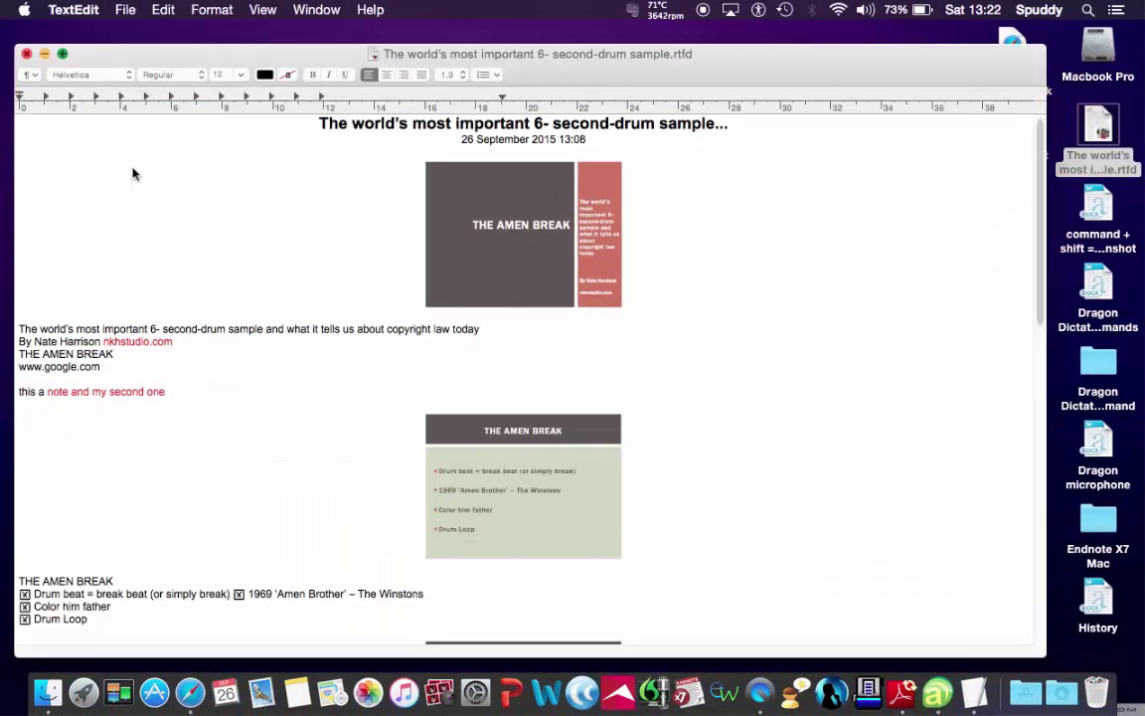
pyautogui.scroll(-20, 258, 298)
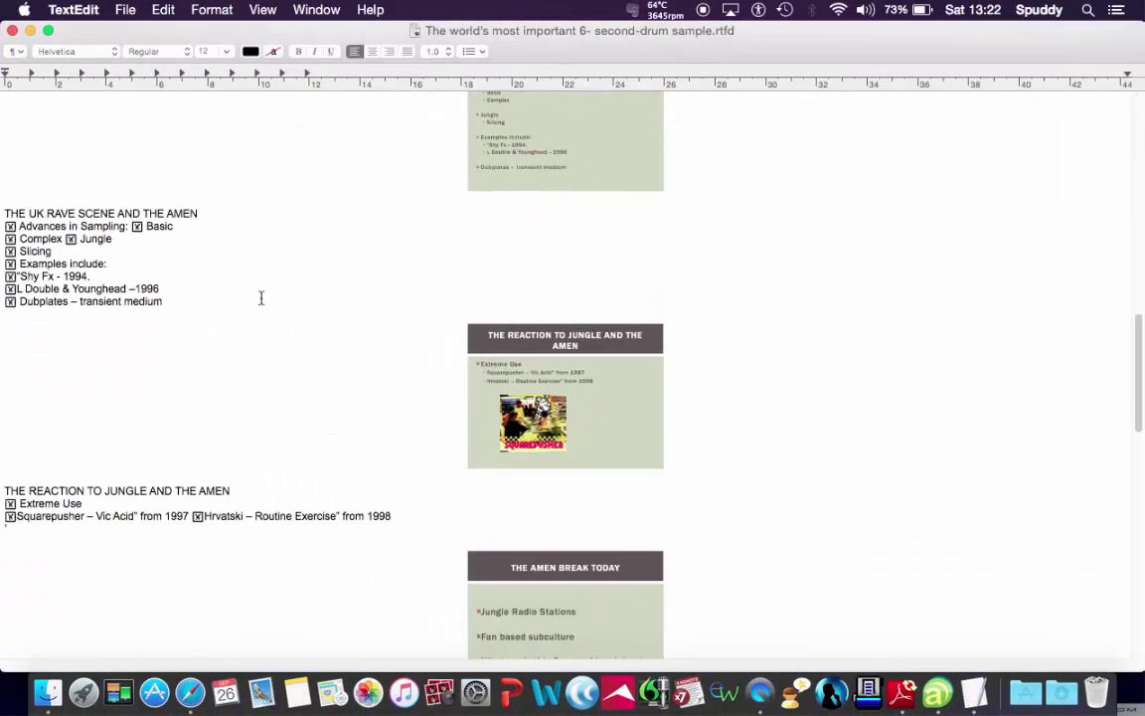
pyautogui.scroll(-3, 261, 240)
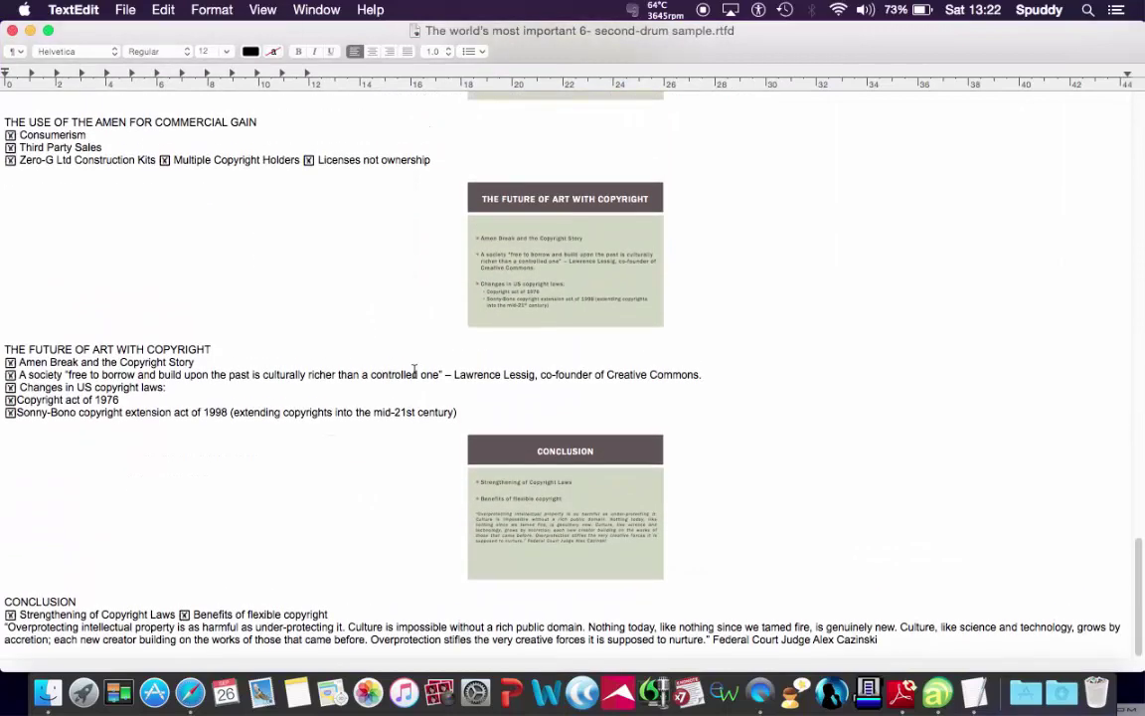
pyautogui.moveTo(464, 411); pyautogui.dragTo(3, 349)
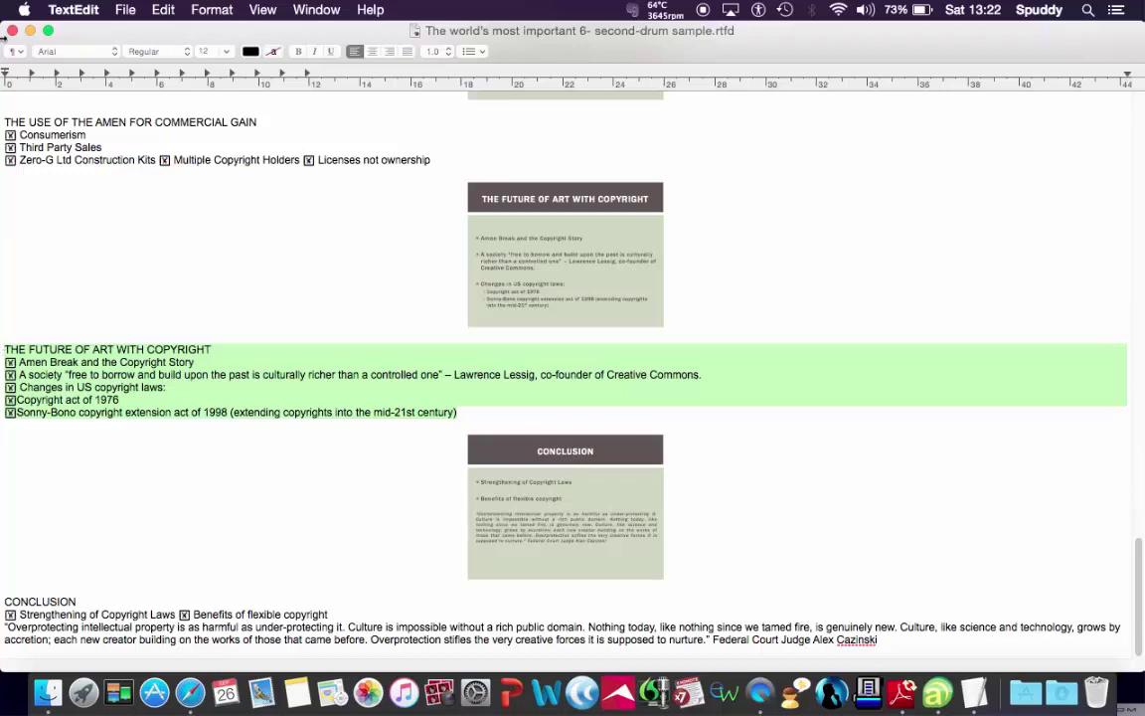
# Step: Switch back to Audio Notetaker in full screen and copy all text and images from the notes
pyautogui.click(936, 686)
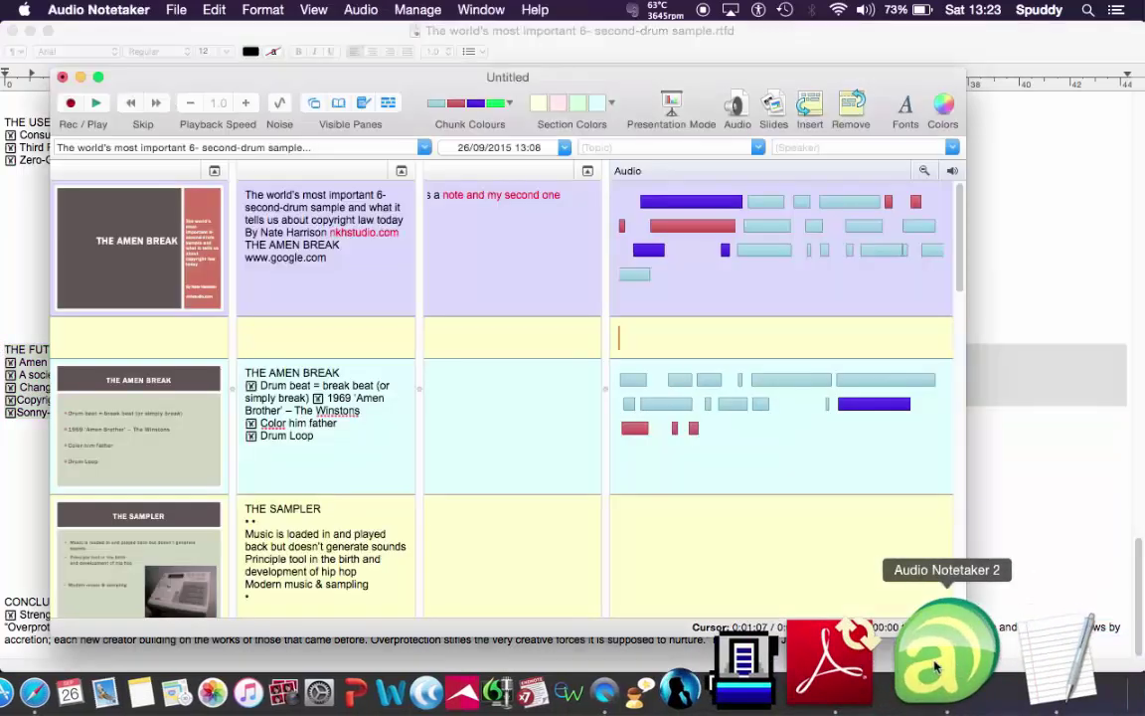
pyautogui.click(97, 76)
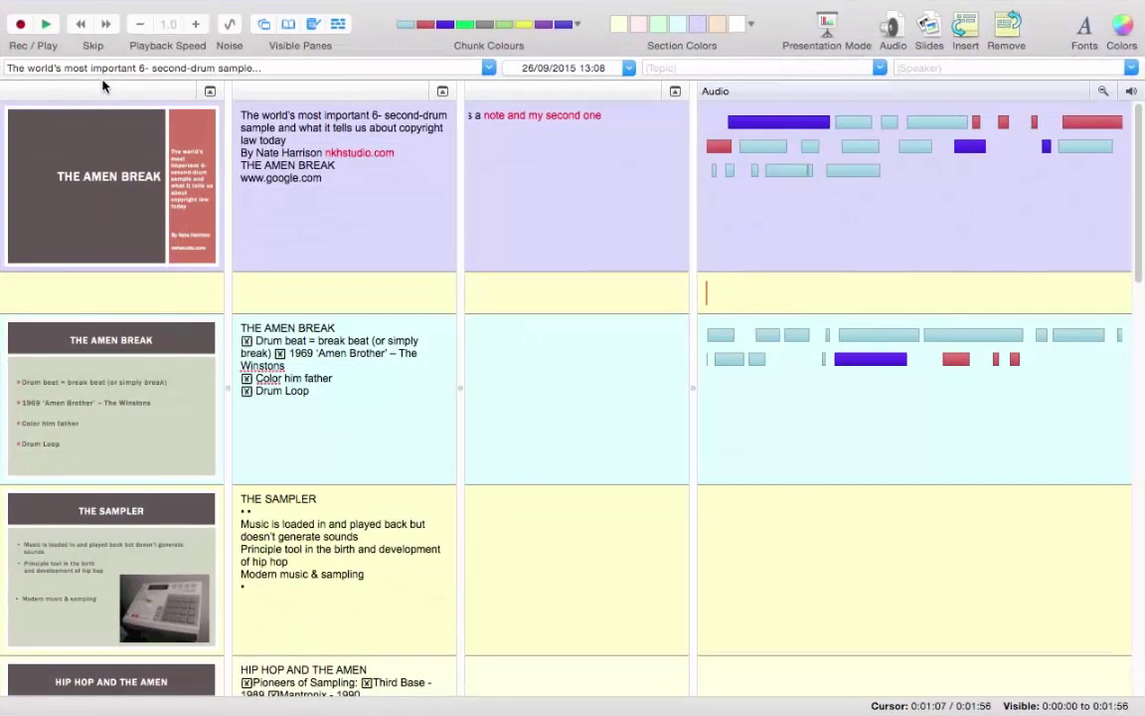
pyautogui.moveTo(81, 2)
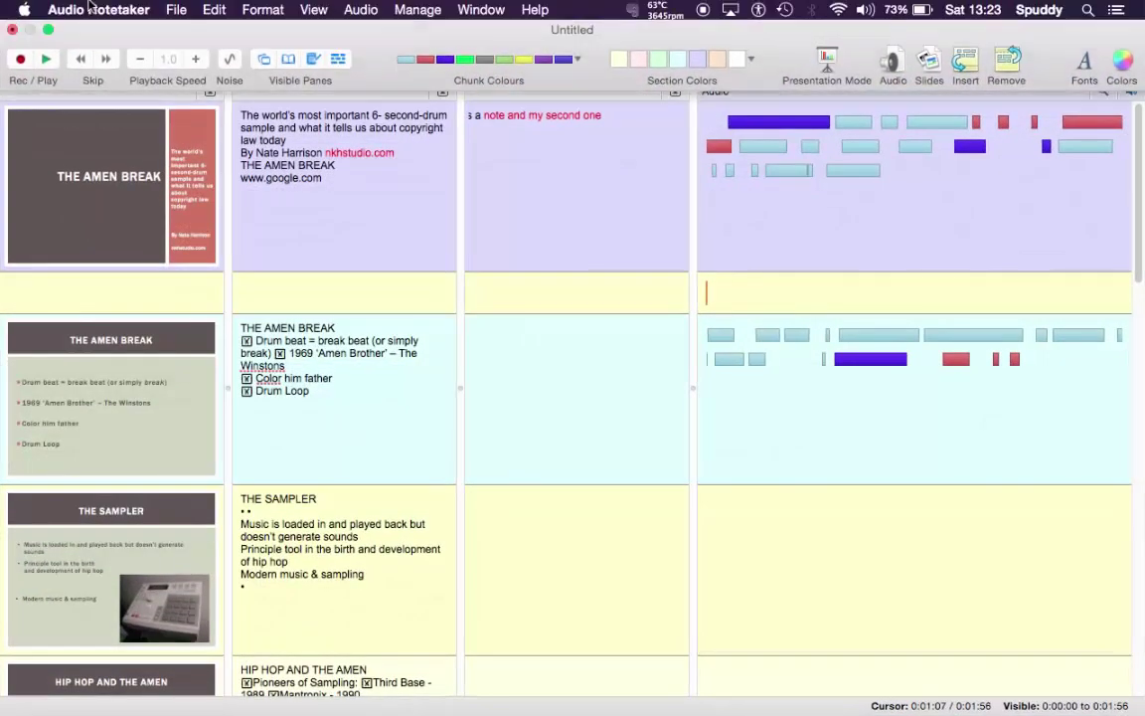
pyautogui.click(174, 14)
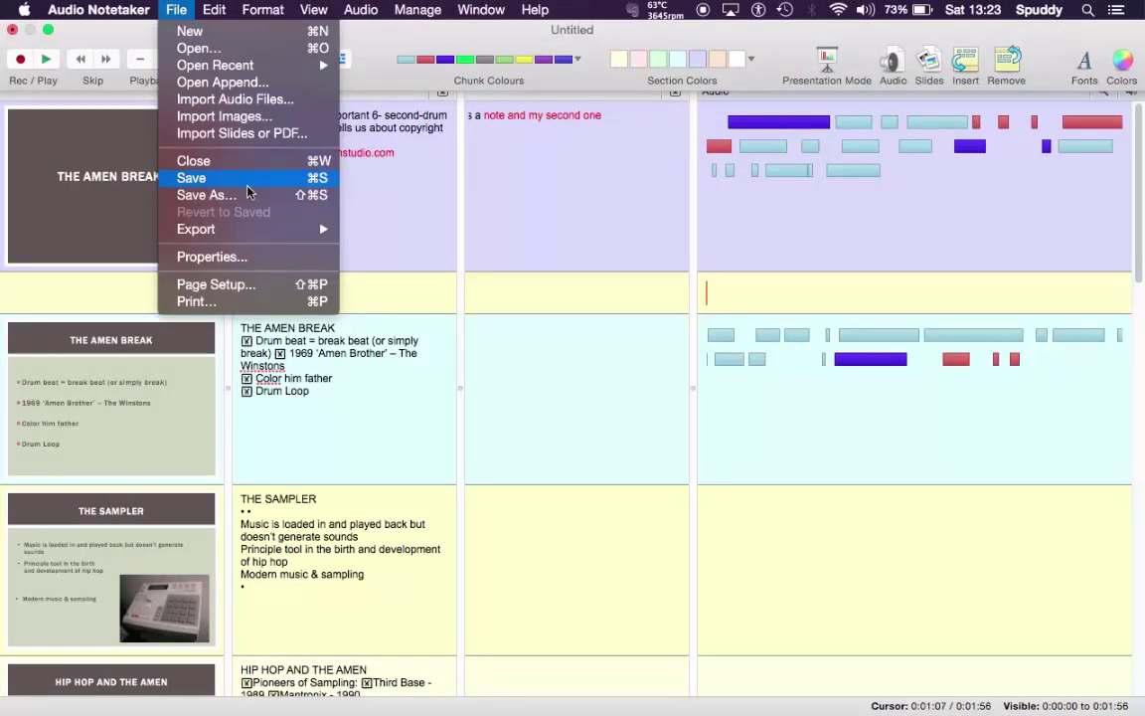
pyautogui.moveTo(252, 227)
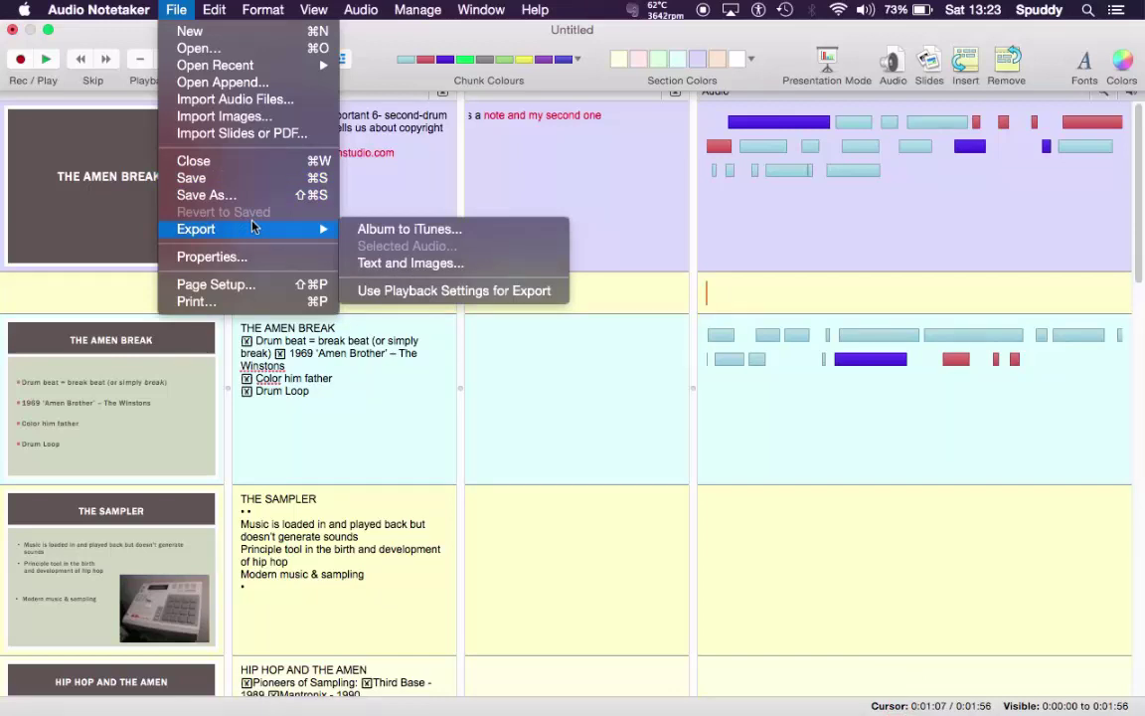
pyautogui.moveTo(214, 8)
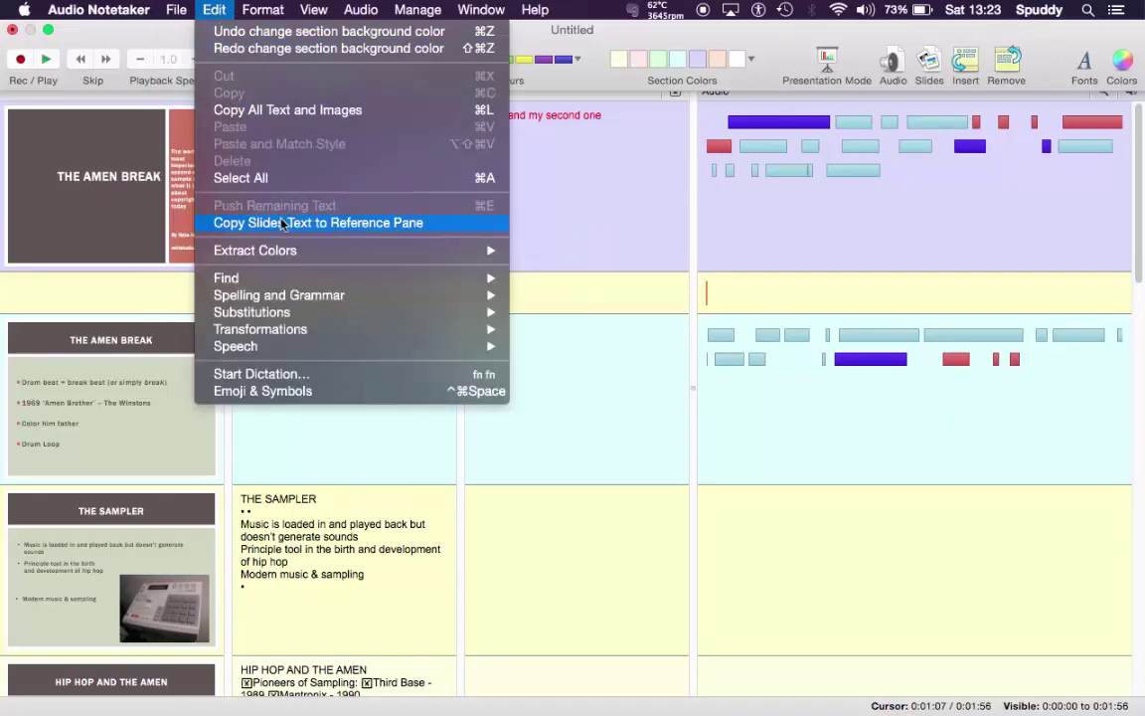
pyautogui.click(256, 115)
pyautogui.click(260, 9)
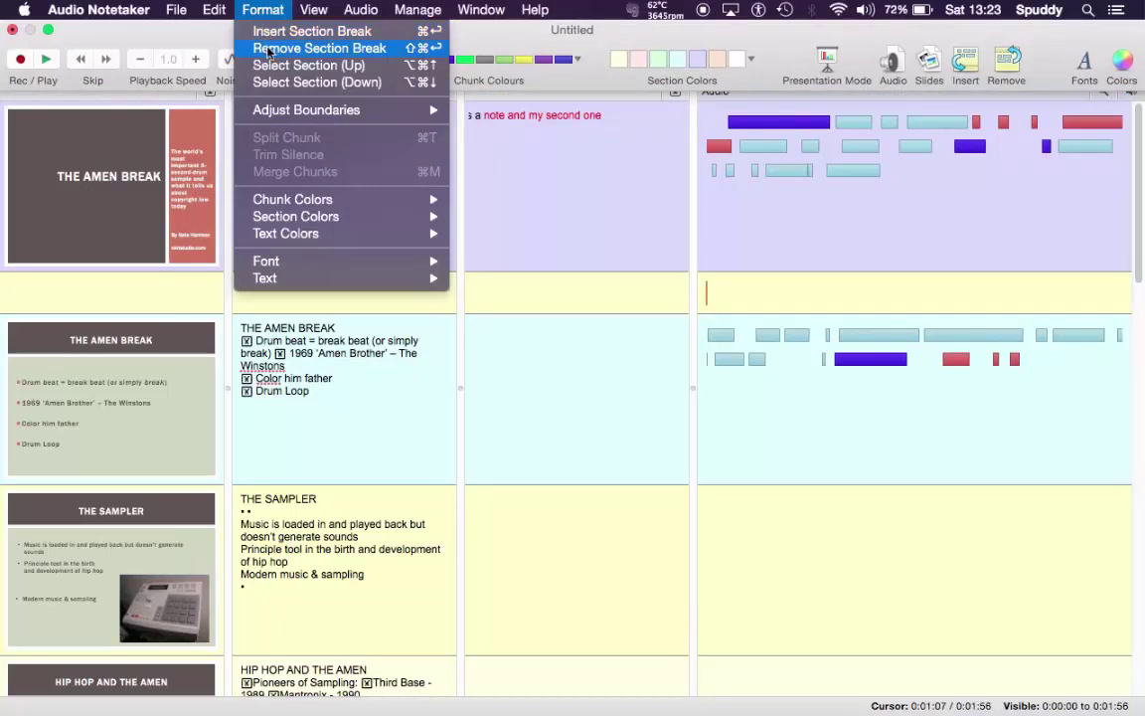
pyautogui.moveTo(309, 8)
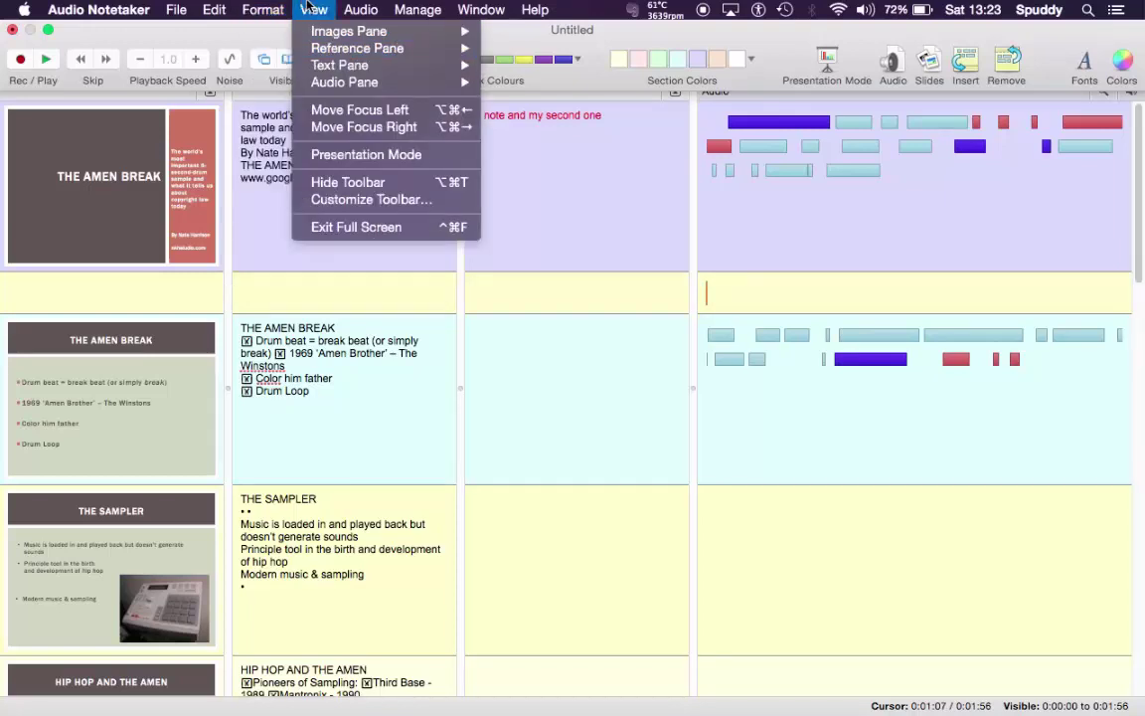
pyautogui.click(251, 48)
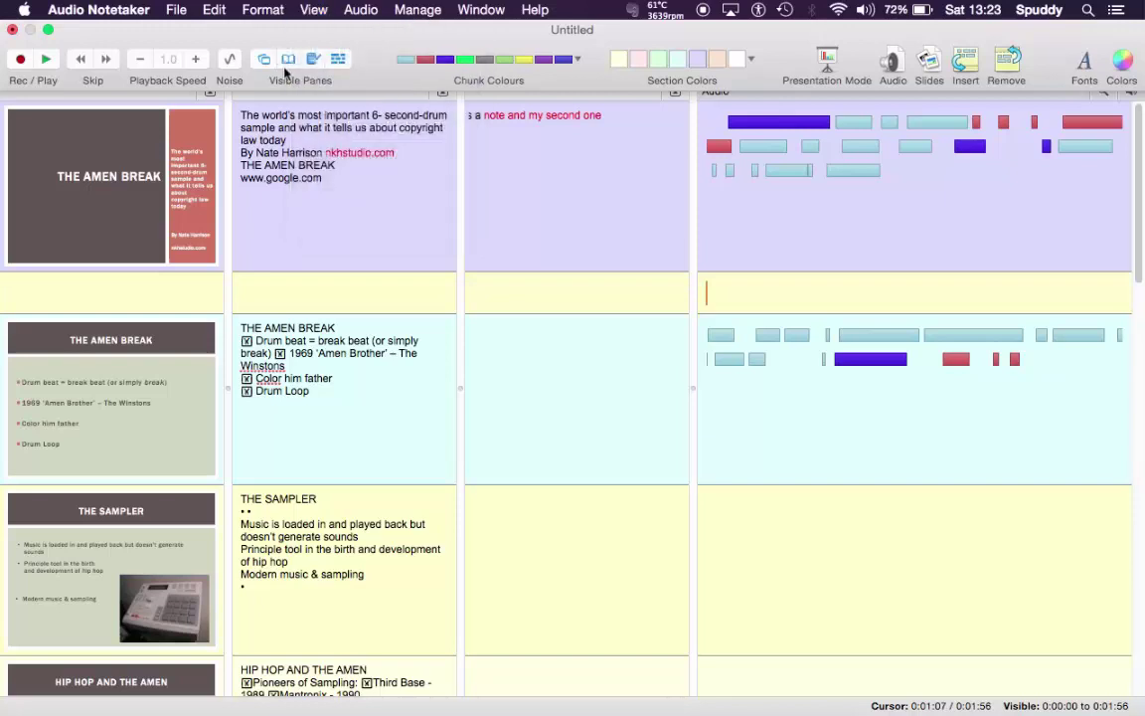
pyautogui.click(313, 12)
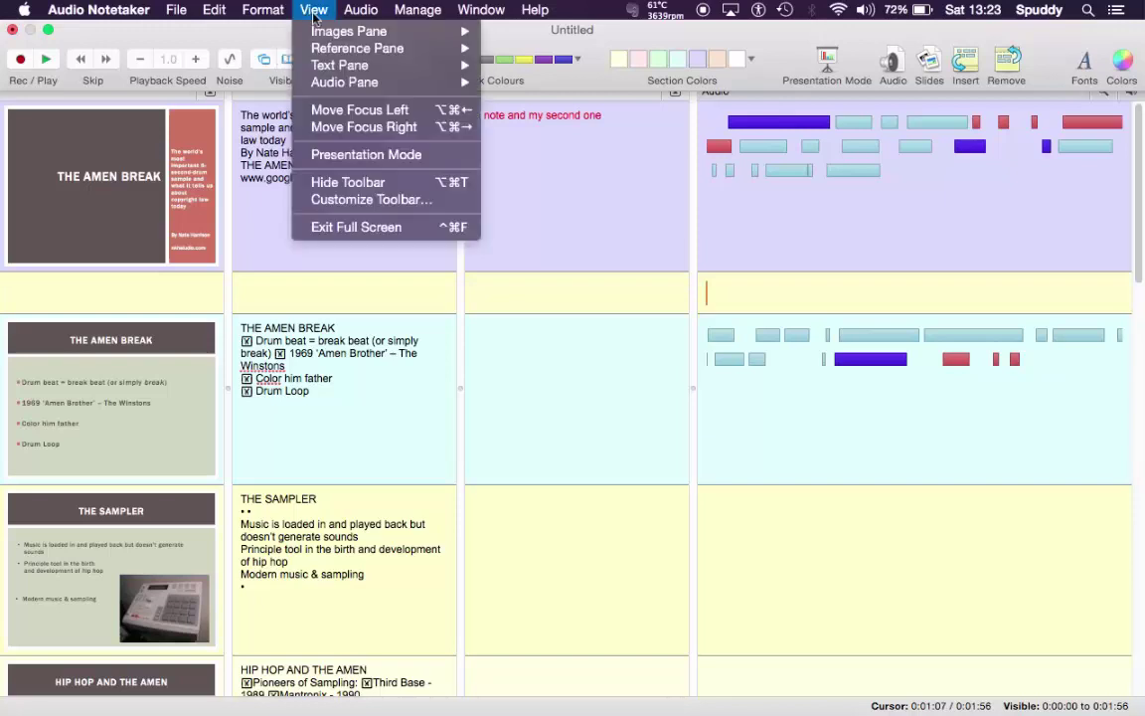
pyautogui.moveTo(363, 10)
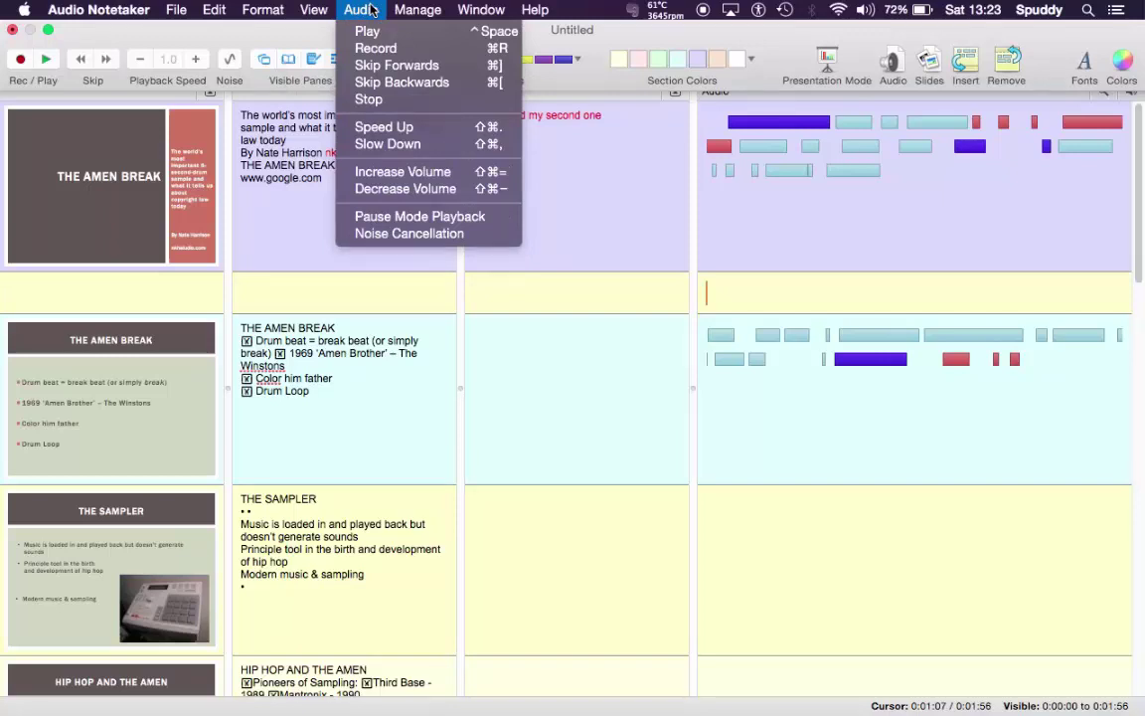
# Step: View the list of notes files and open Example-Notes-v3.ran from it
pyautogui.moveTo(409, 11)
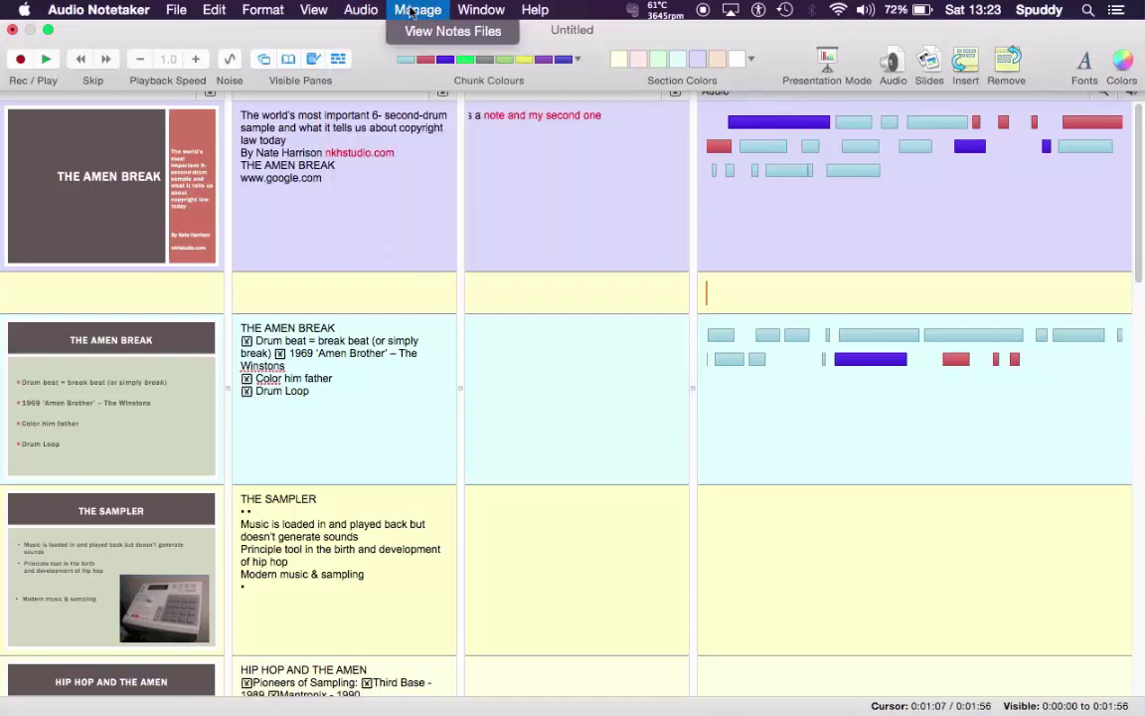
pyautogui.click(416, 33)
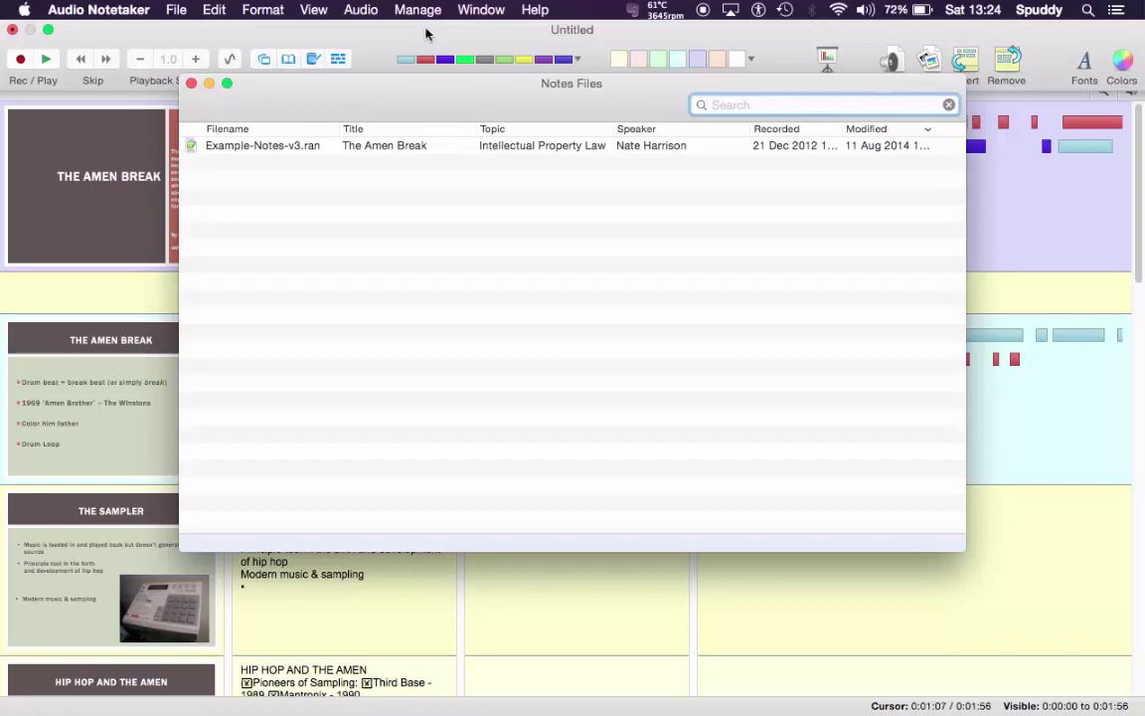
pyautogui.click(294, 148)
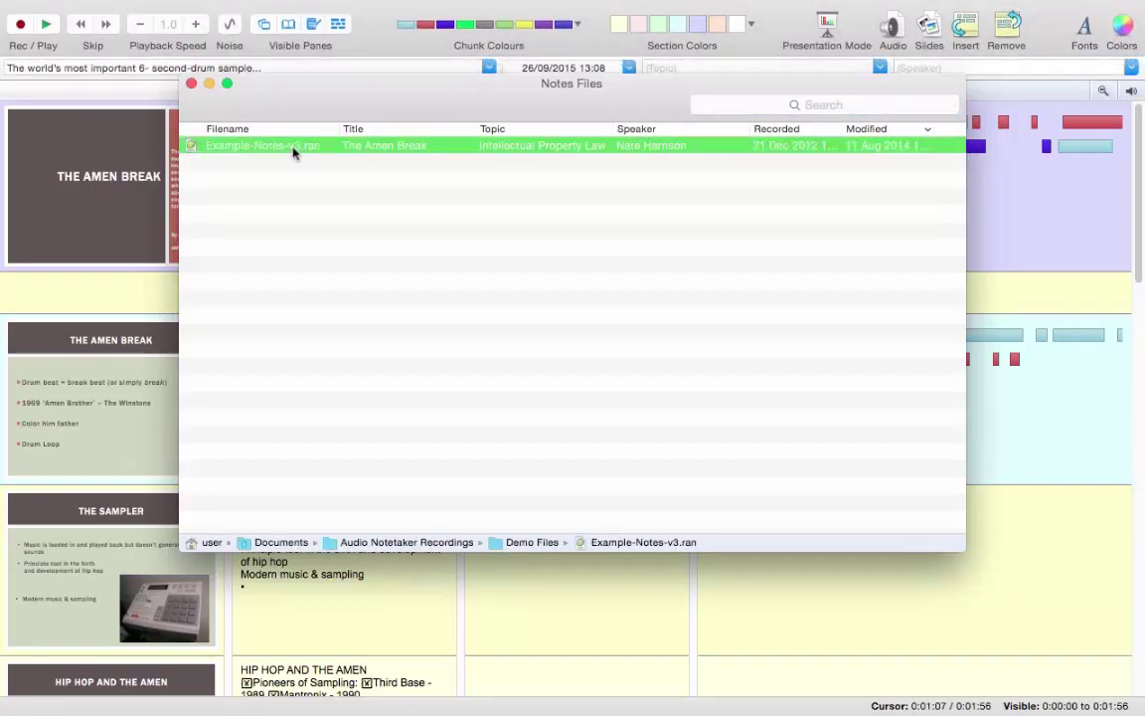
pyautogui.doubleClick(294, 150)
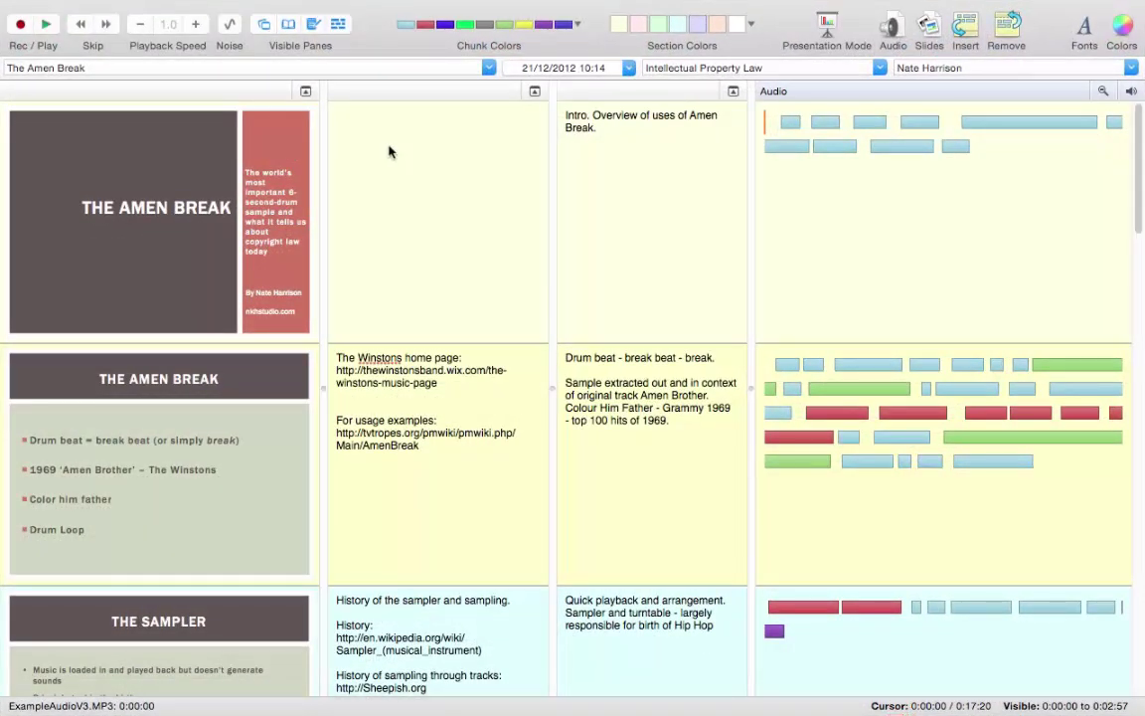
# Step: Open the built-in Audio Notetaker tutorial
pyautogui.moveTo(306, 3)
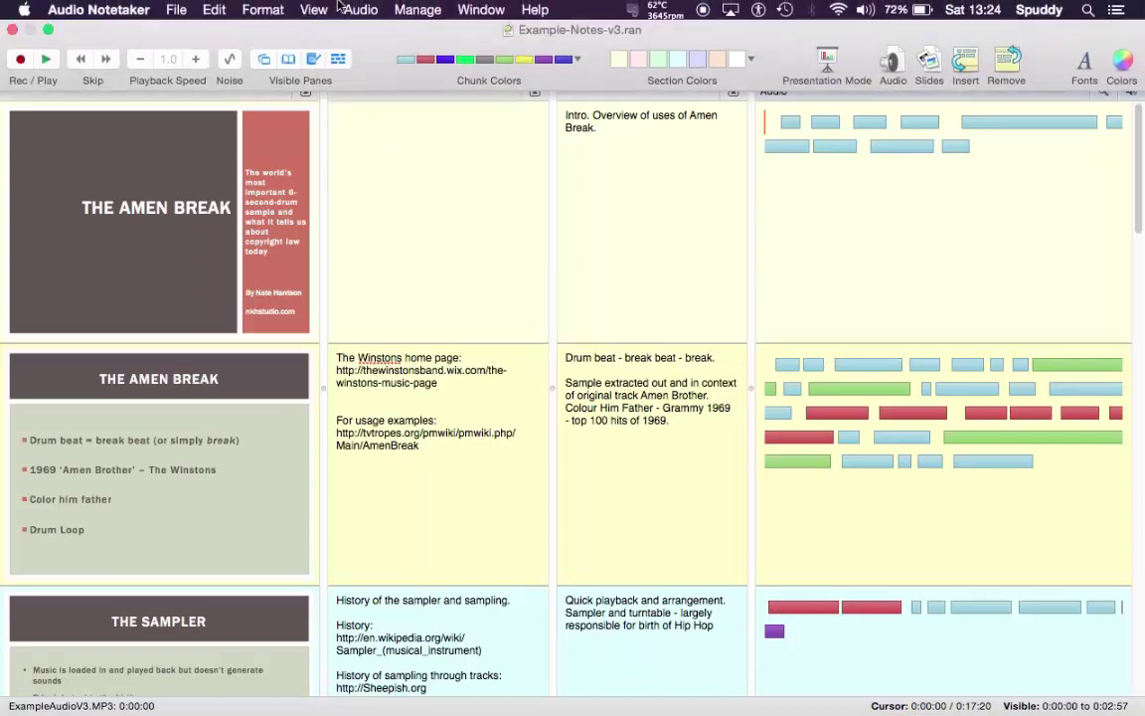
pyautogui.click(358, 8)
pyautogui.moveTo(535, 9)
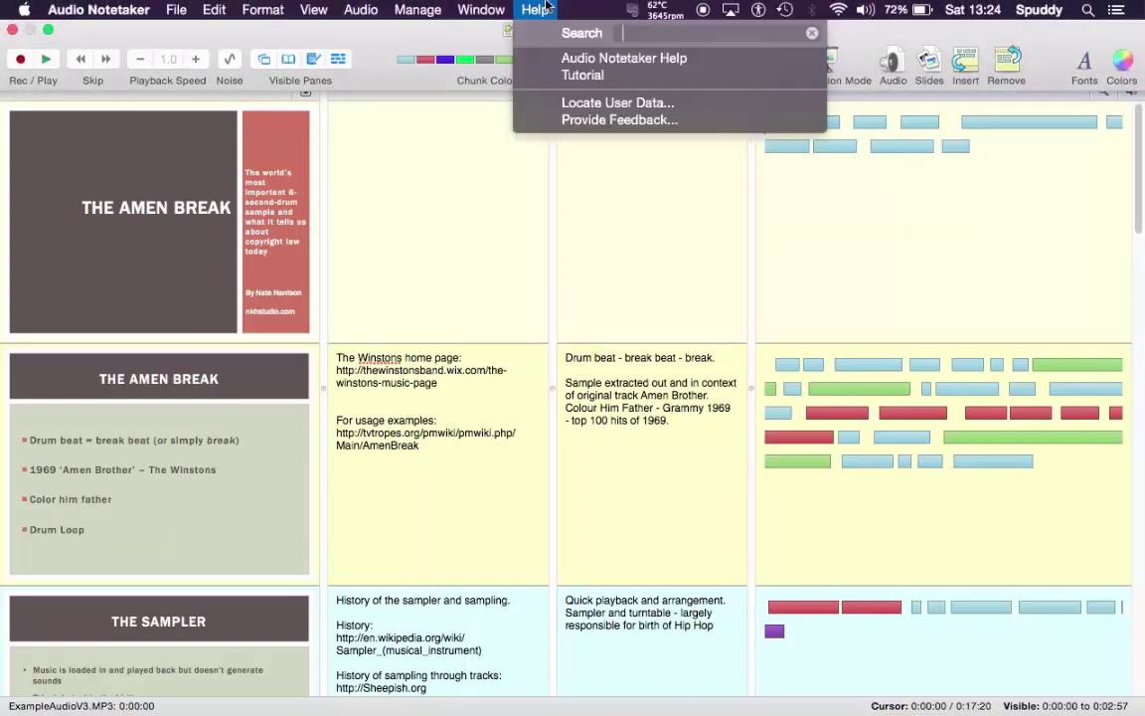
pyautogui.click(611, 78)
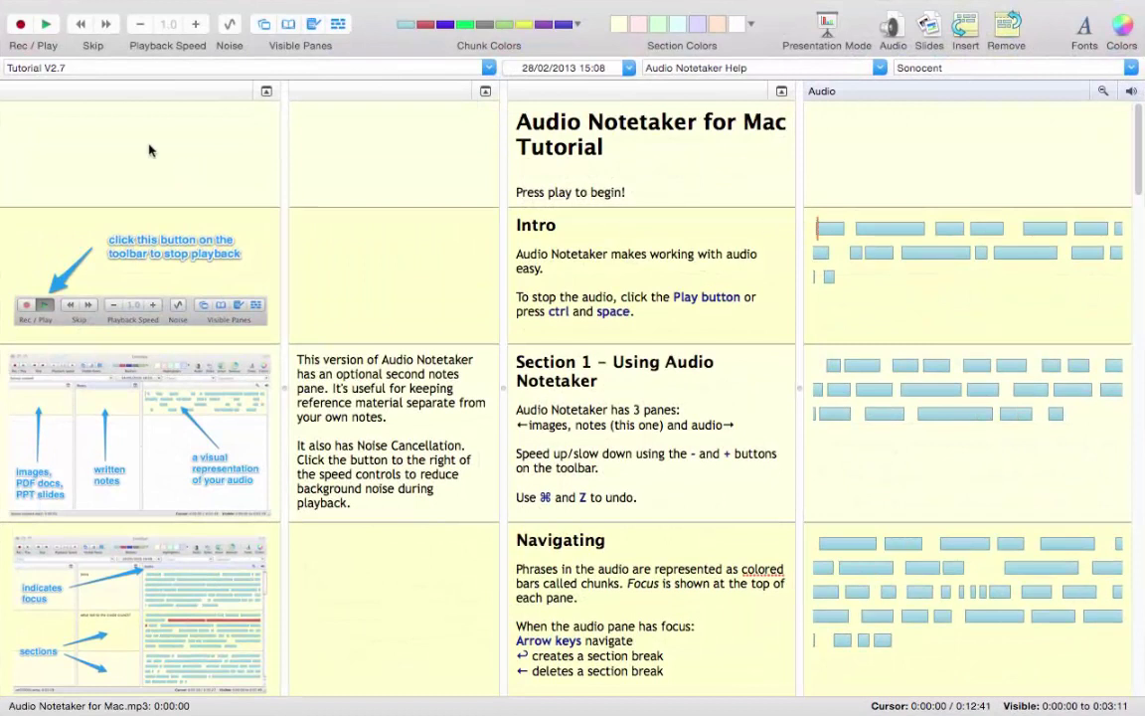
# Step: Play the opening of the tutorial audio, stop playback, and close Tutorial.ran without saving the changes
pyautogui.click(44, 27)
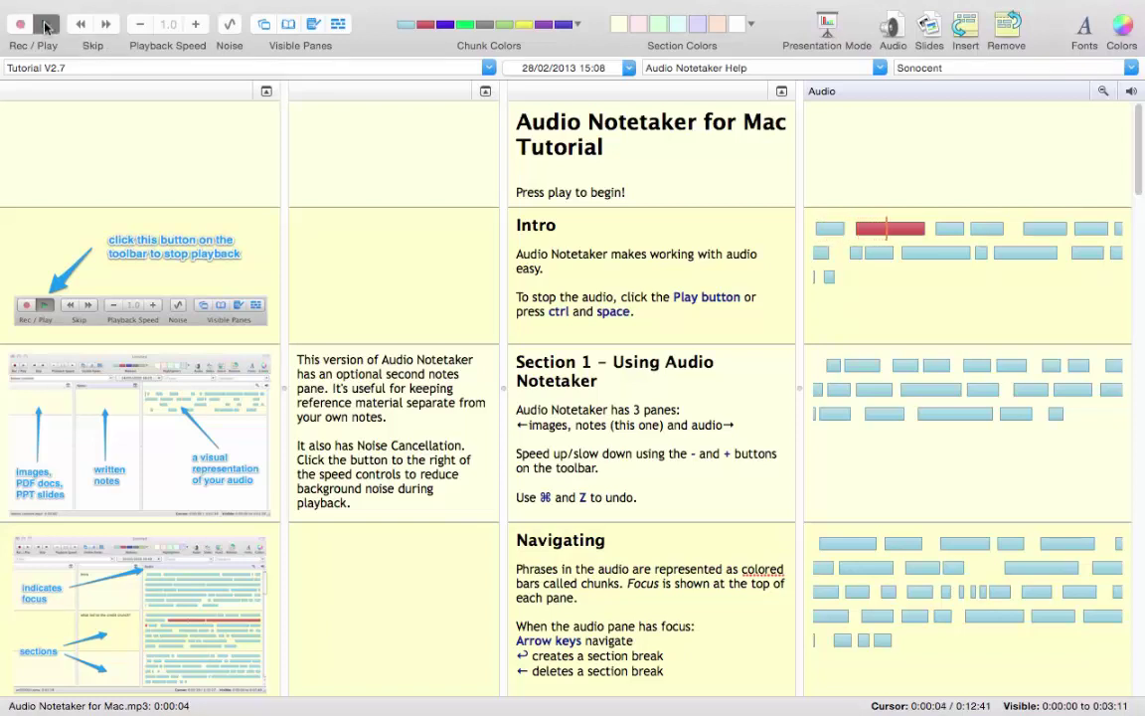
pyautogui.click(48, 27)
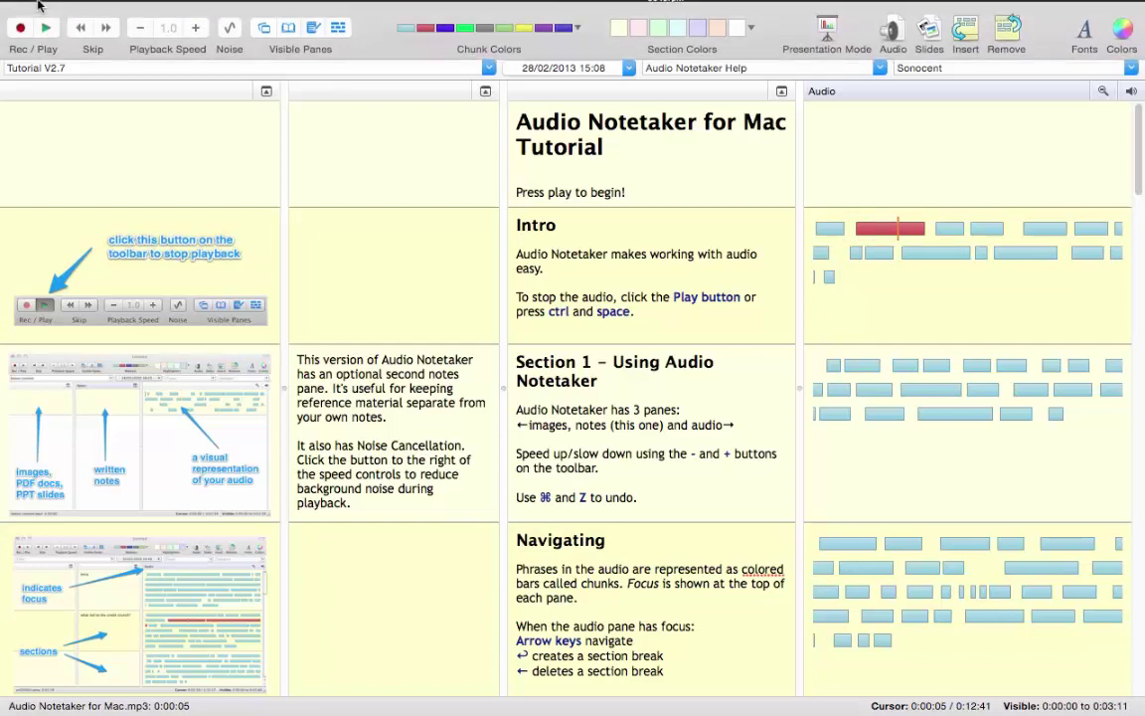
pyautogui.moveTo(37, 4)
pyautogui.click(12, 30)
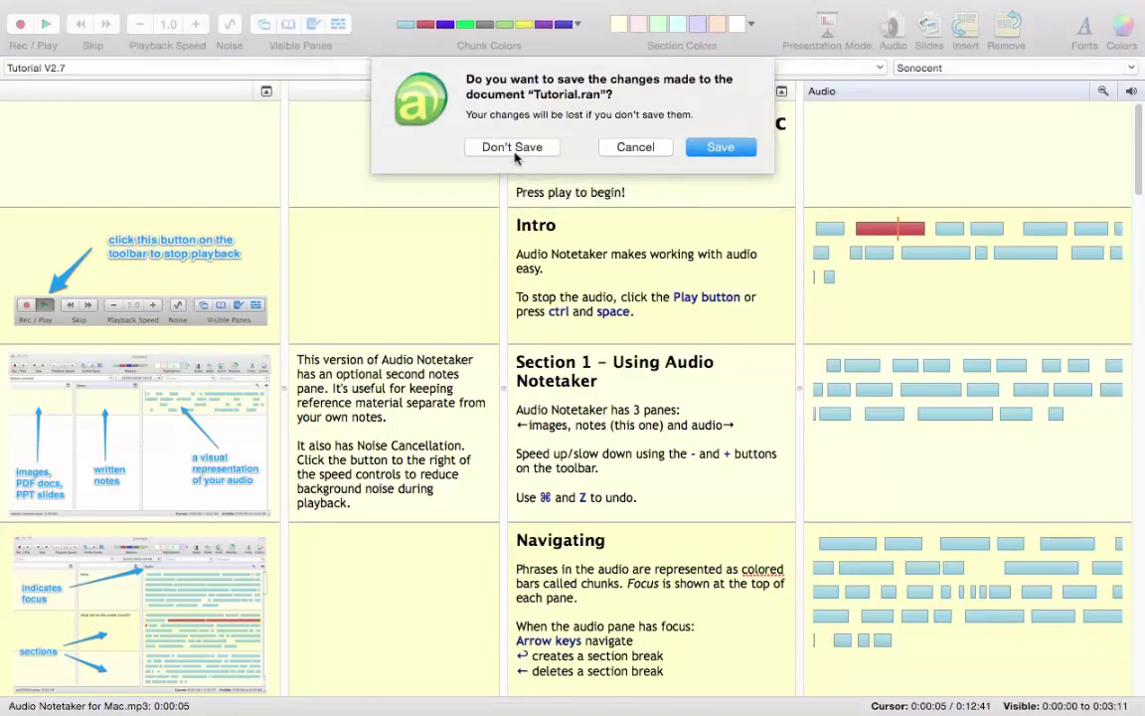
pyautogui.click(514, 149)
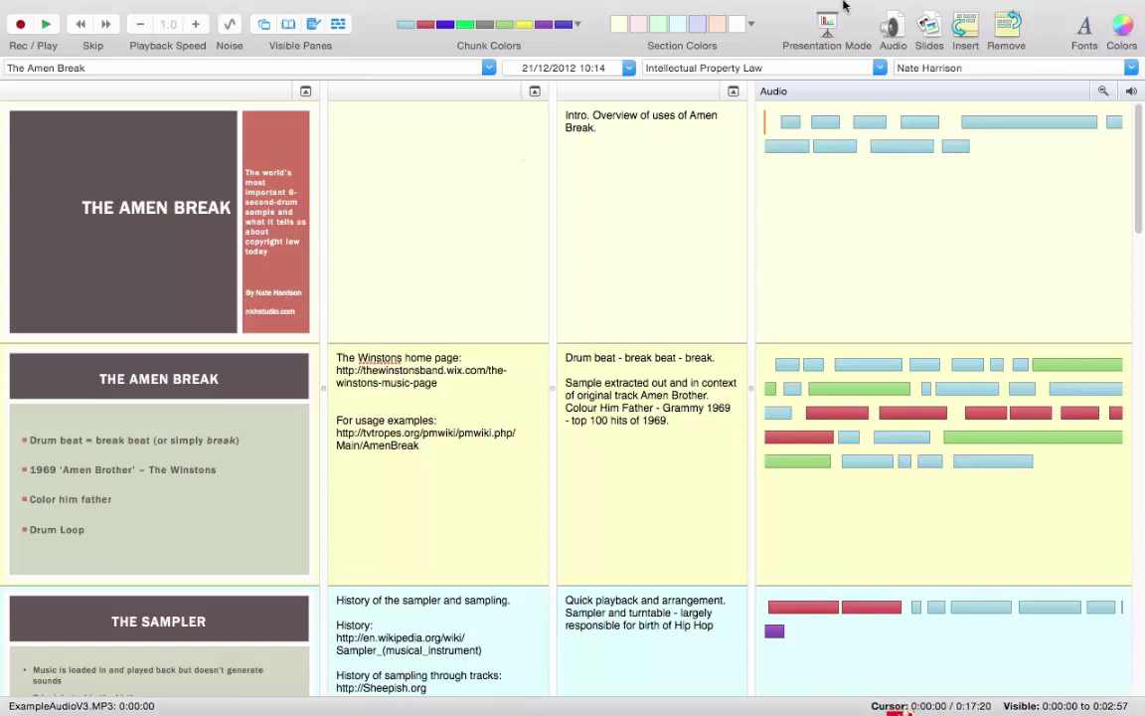
# Step: View the Import Audio dialog and browse its sidebar locations down to the Media entries, leaving without importing a file
pyautogui.click(900, 64)
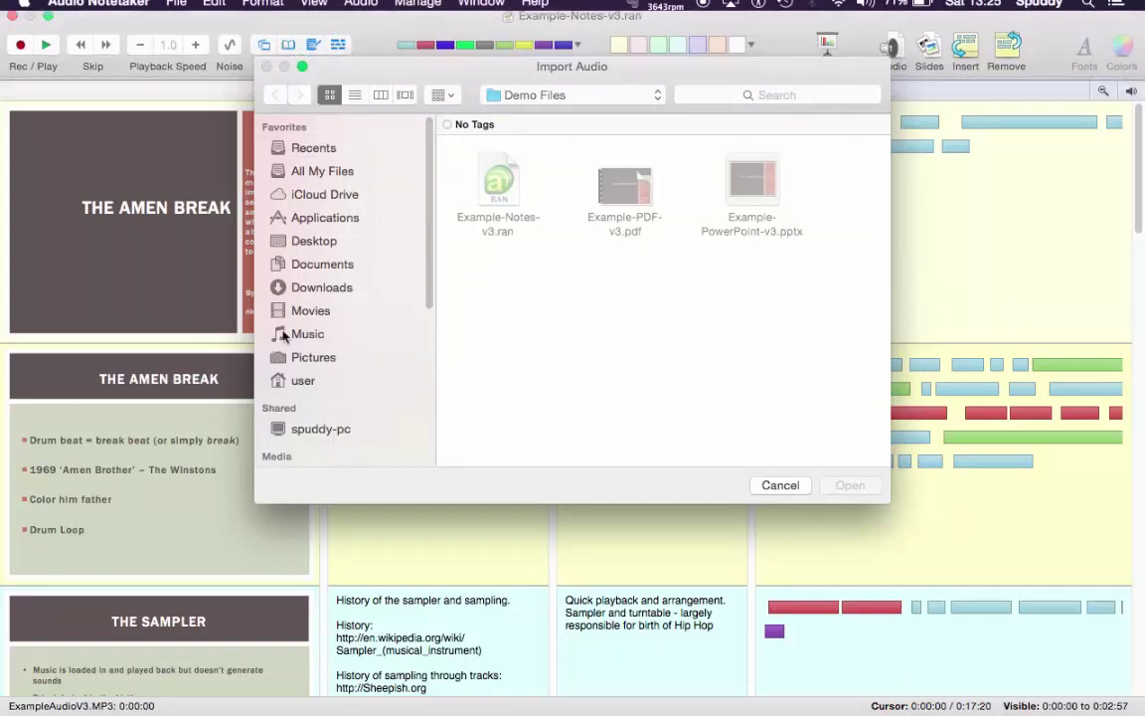
pyautogui.scroll(-2, 318, 432)
pyautogui.scroll(-1, 318, 434)
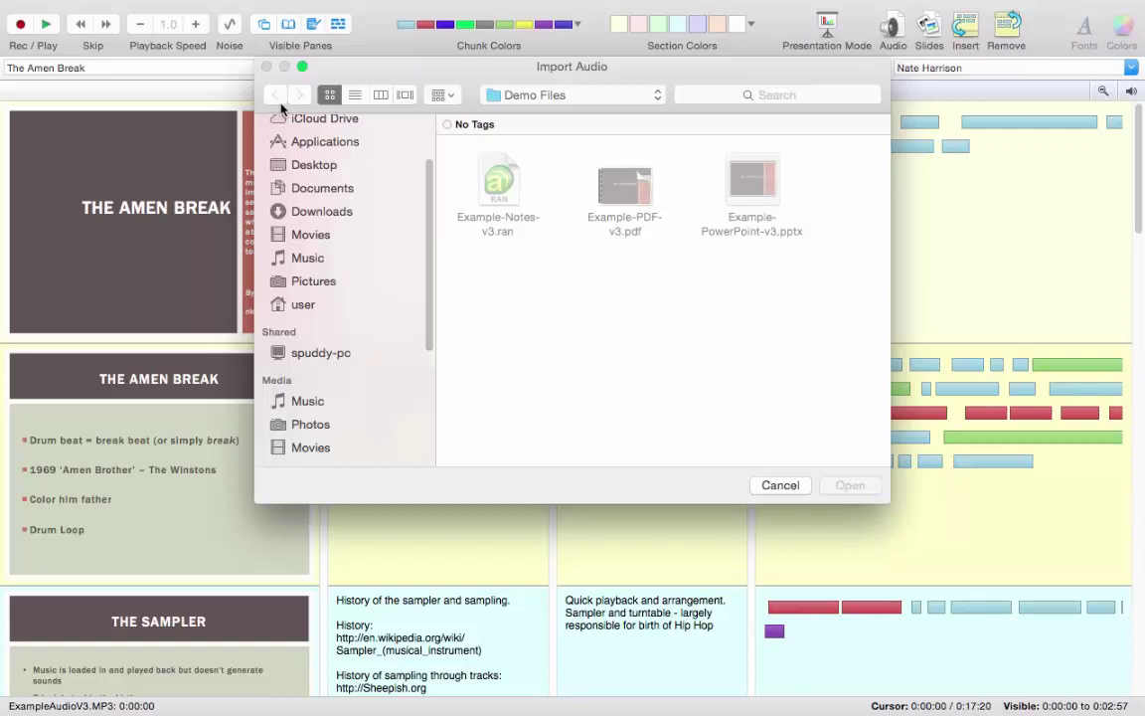
pyautogui.click(780, 485)
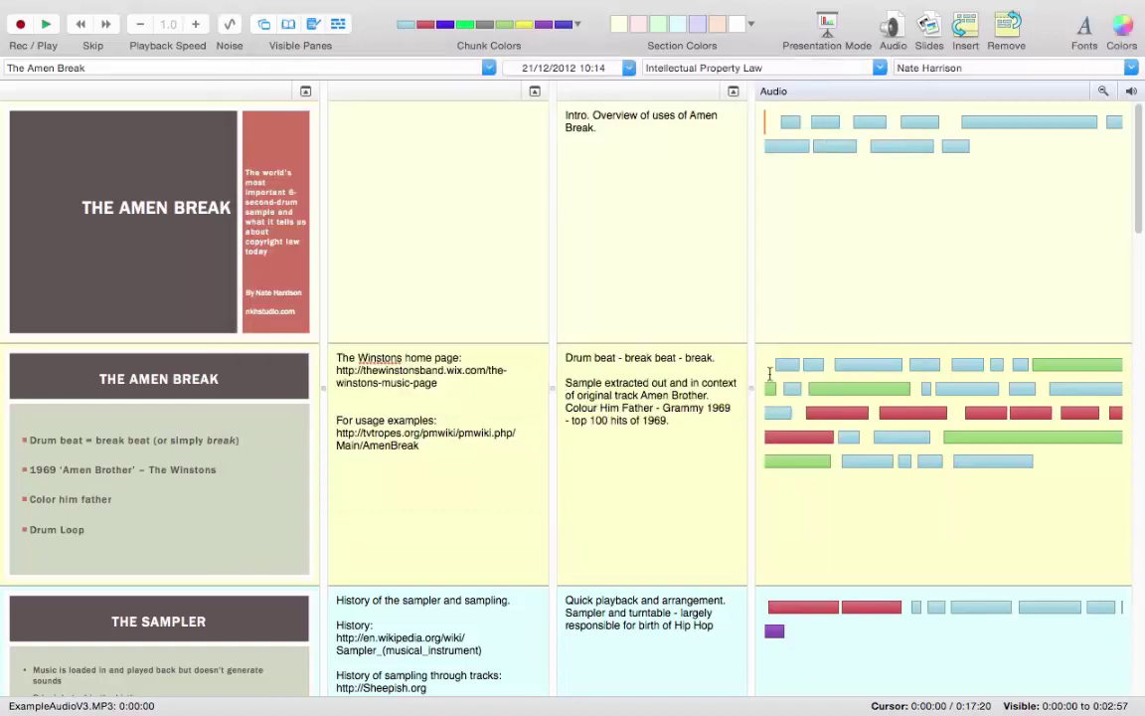
# Step: Move the three adjoining audio chunks spanning the first section's two rows to the end of the second section's audio
pyautogui.click(826, 148)
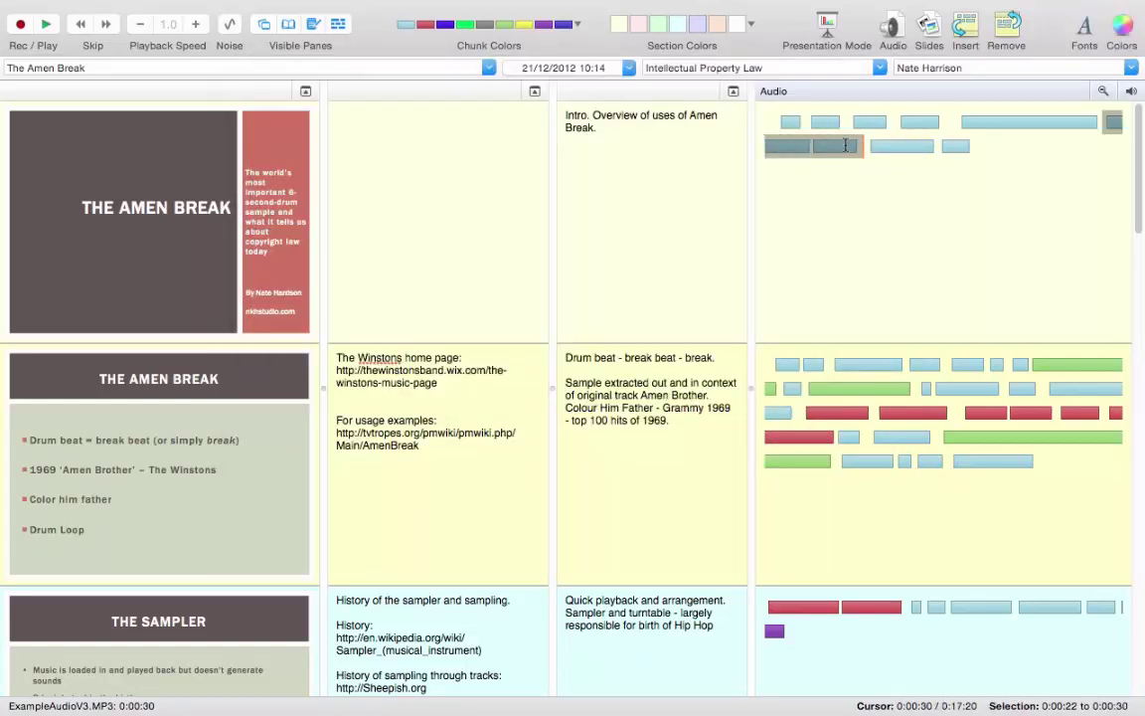
pyautogui.moveTo(845, 145); pyautogui.dragTo(992, 514)
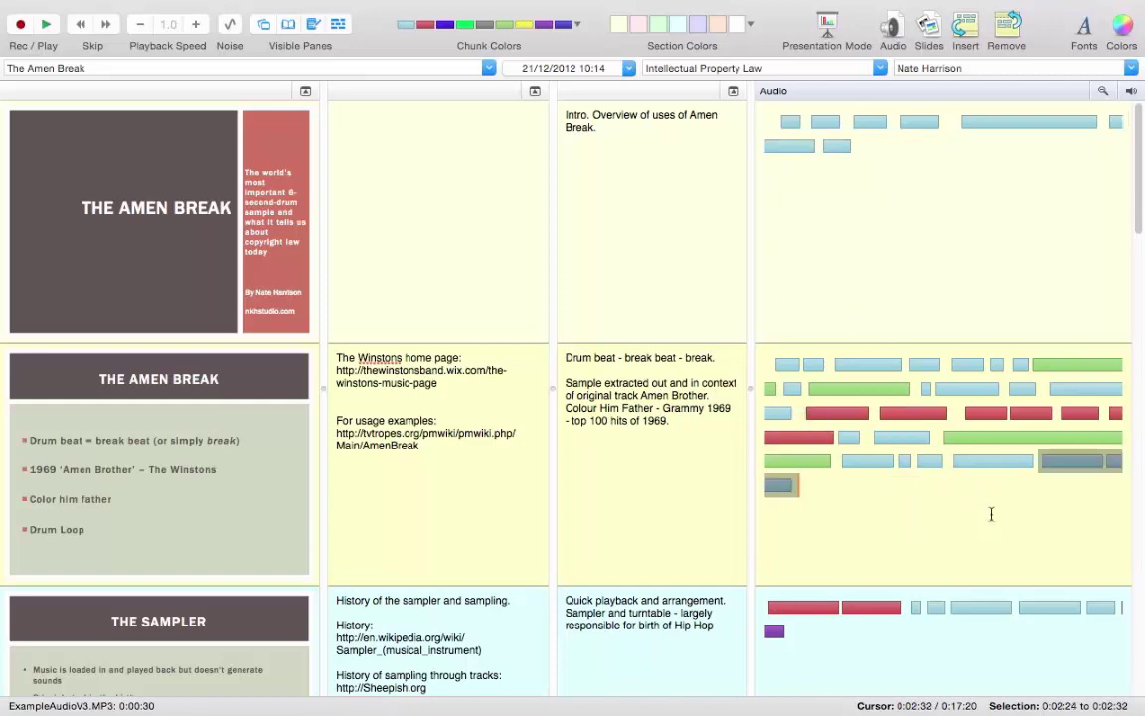
pyautogui.click(912, 490)
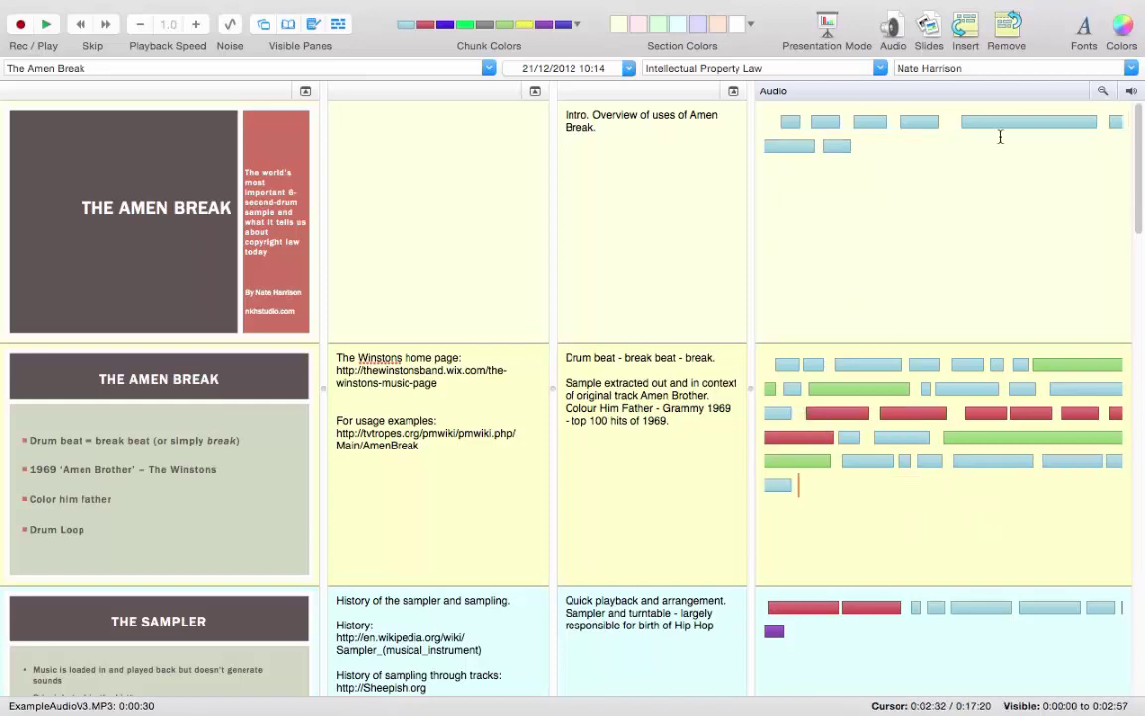
# Step: Split the long audio chunk in the first section into two, slightly past its middle
pyautogui.click(964, 121)
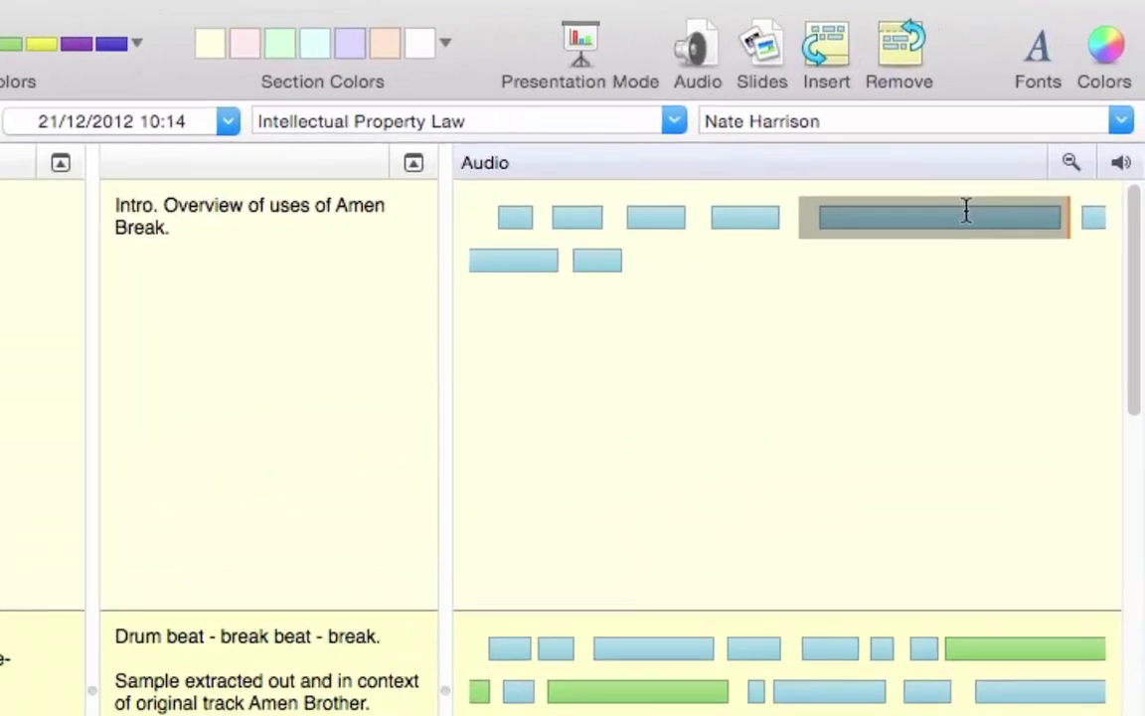
pyautogui.click(958, 219)
pyautogui.rightClick(958, 221)
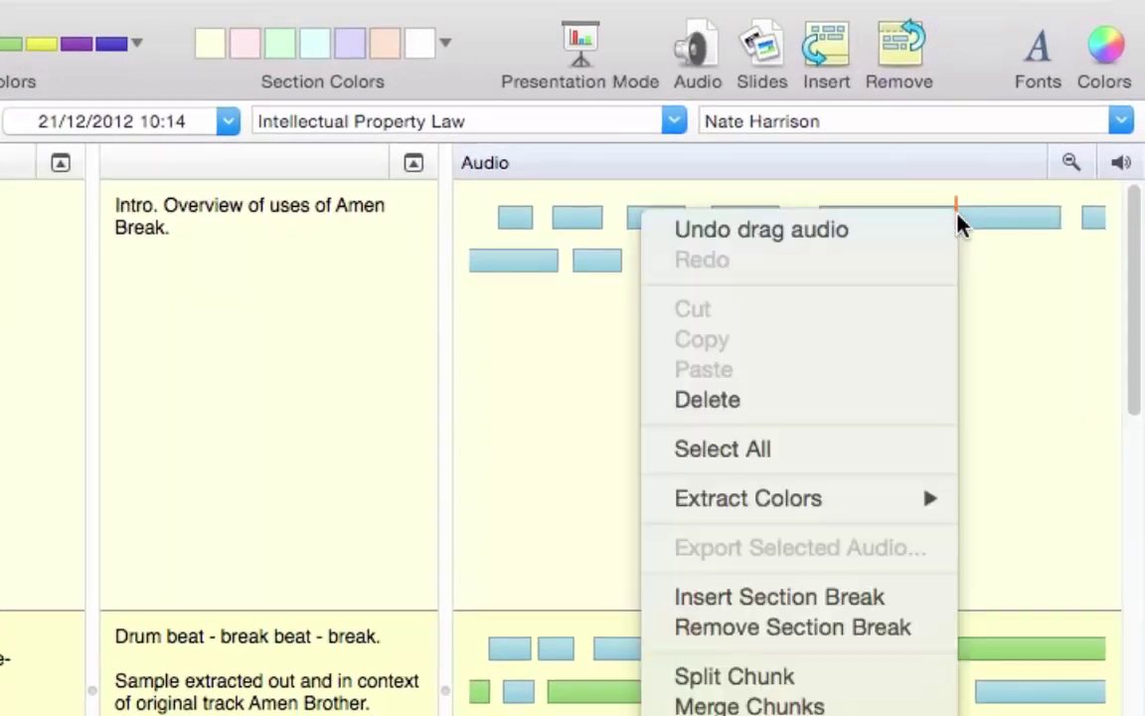
pyautogui.click(872, 681)
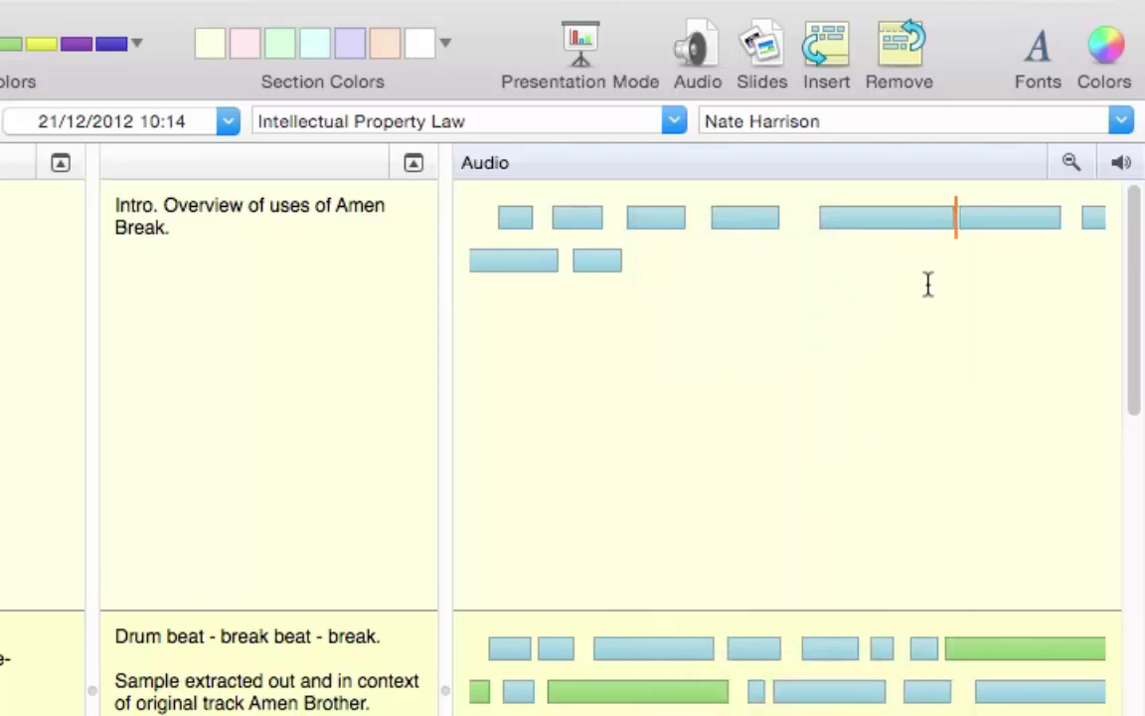
# Step: Delete the second part of the split chunk and color the remaining first part red
pyautogui.click(879, 209)
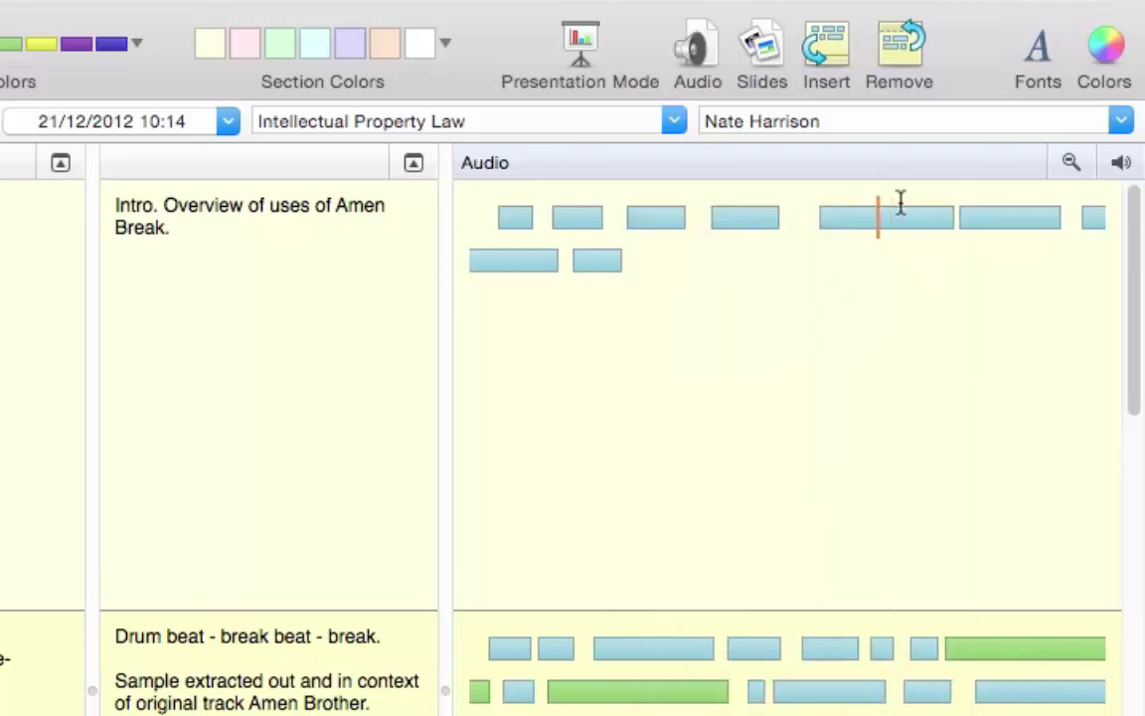
pyautogui.click(971, 214)
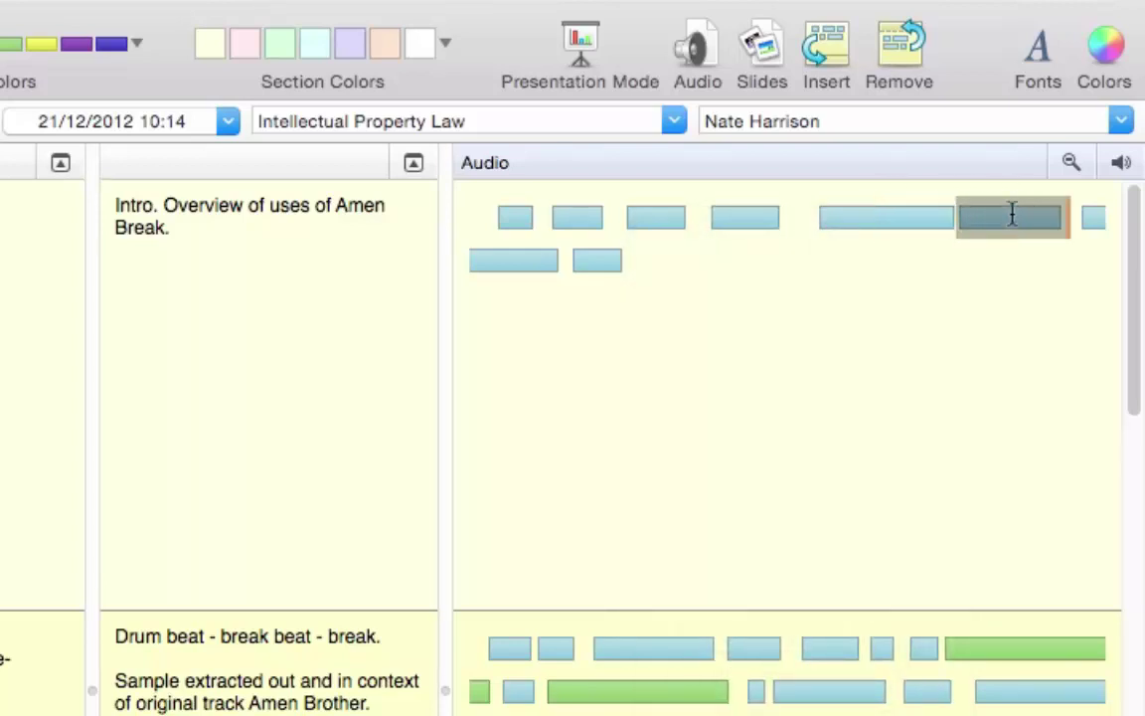
pyautogui.press('BackSpace')
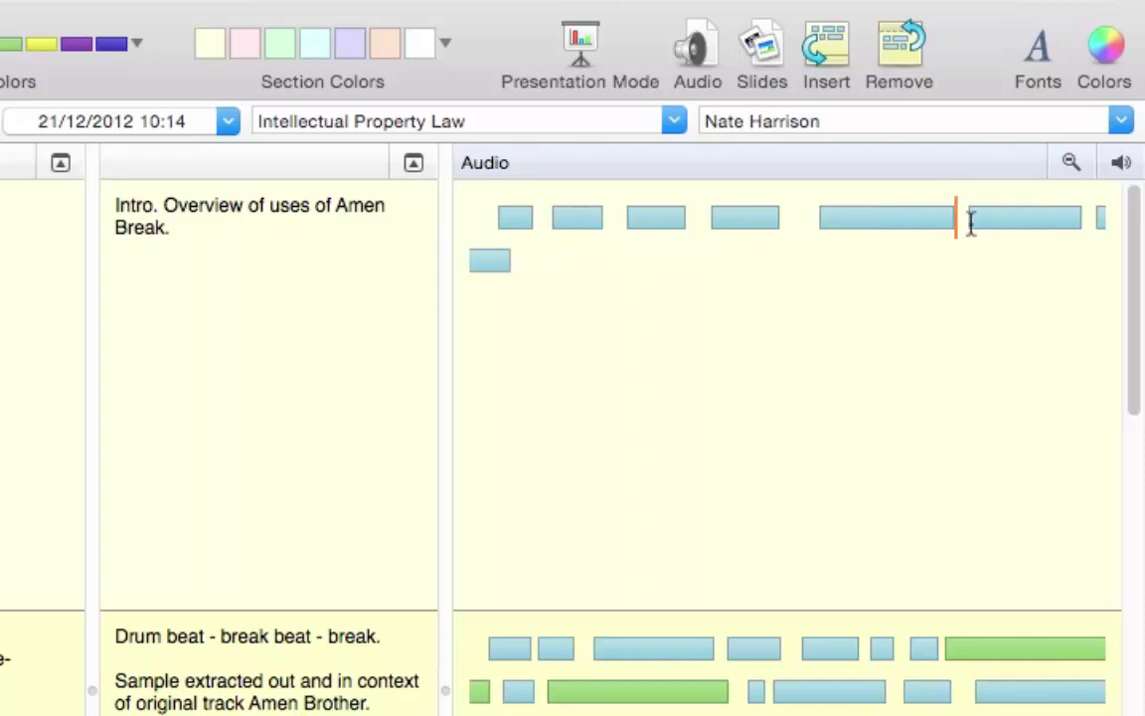
pyautogui.click(898, 211)
pyautogui.press('1')
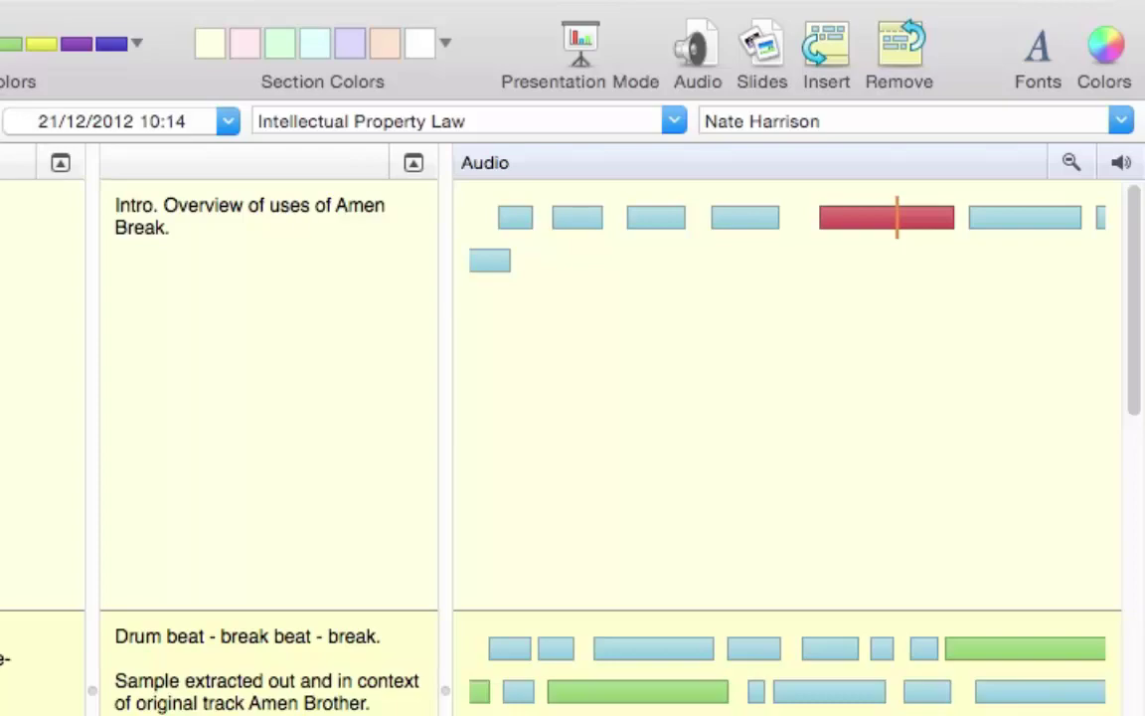